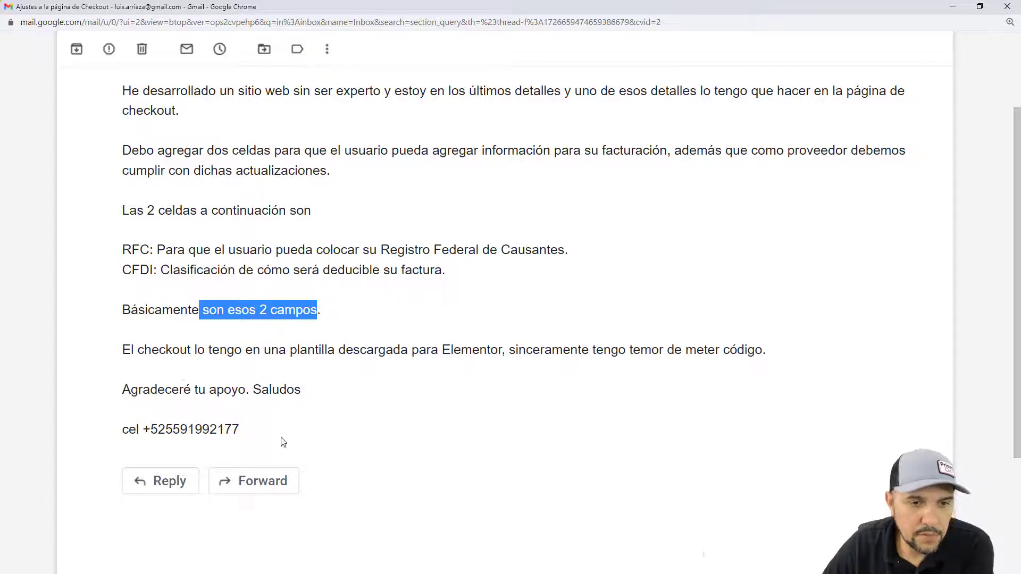
Read the e-mail requesting RFC and CFDI fields at checkout, and switch to the WordPress plugins page.
left_click(484, 394)
scroll(484, 394, "up", 1)
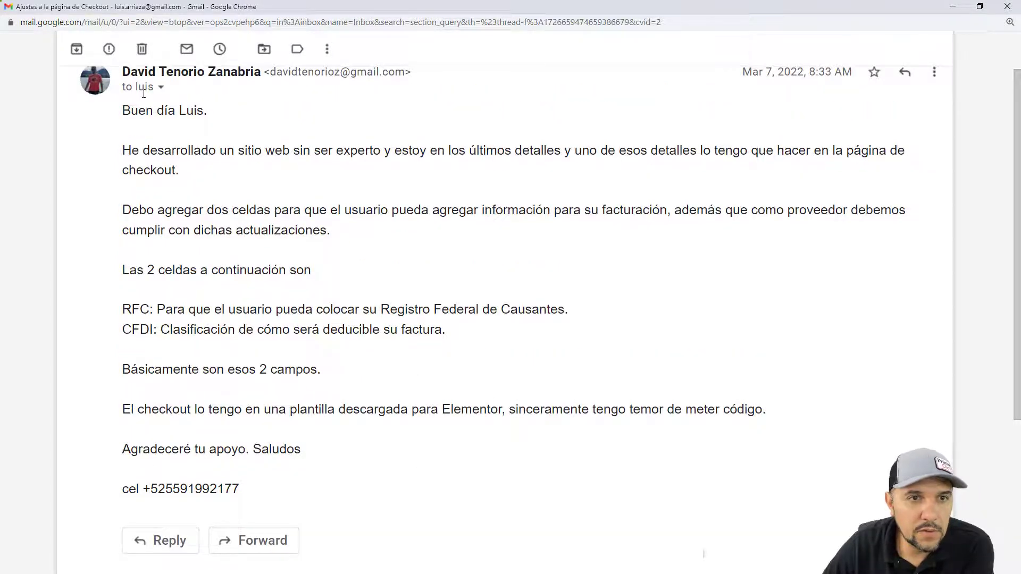
scroll(450, 337, "down", 1)
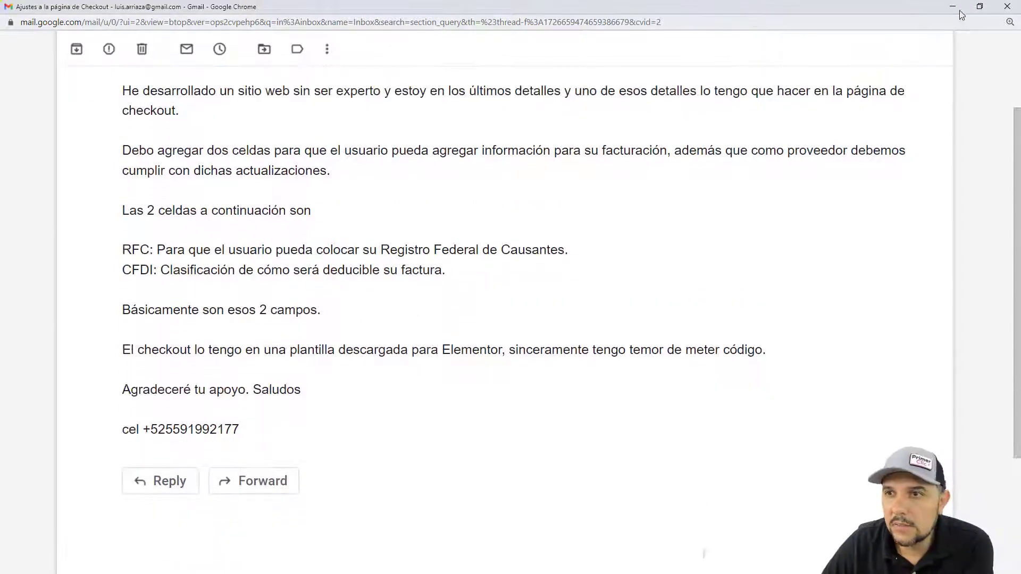
left_click(960, 8)
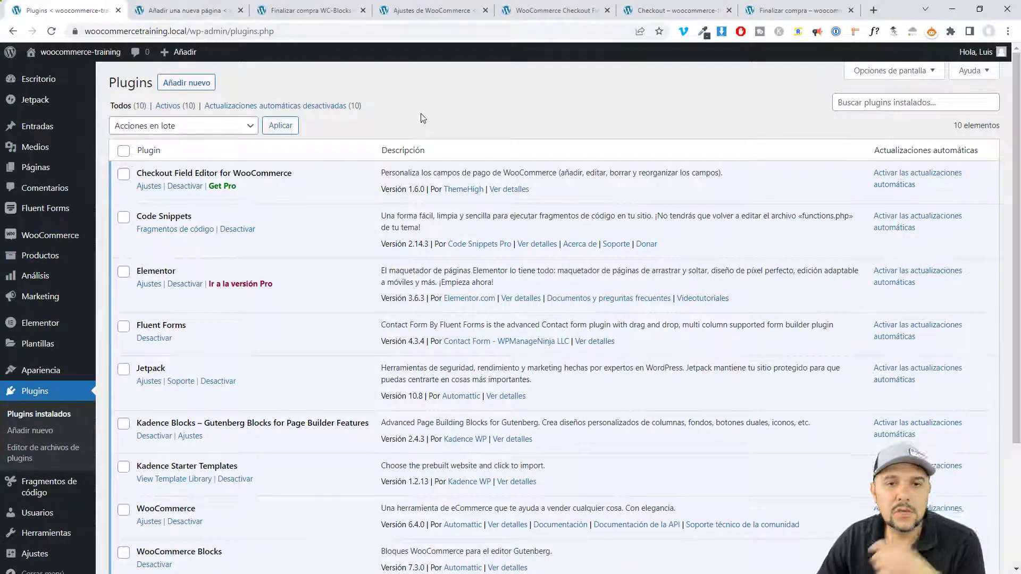
left_click(96, 31)
left_click_drag(97, 31, 156, 32)
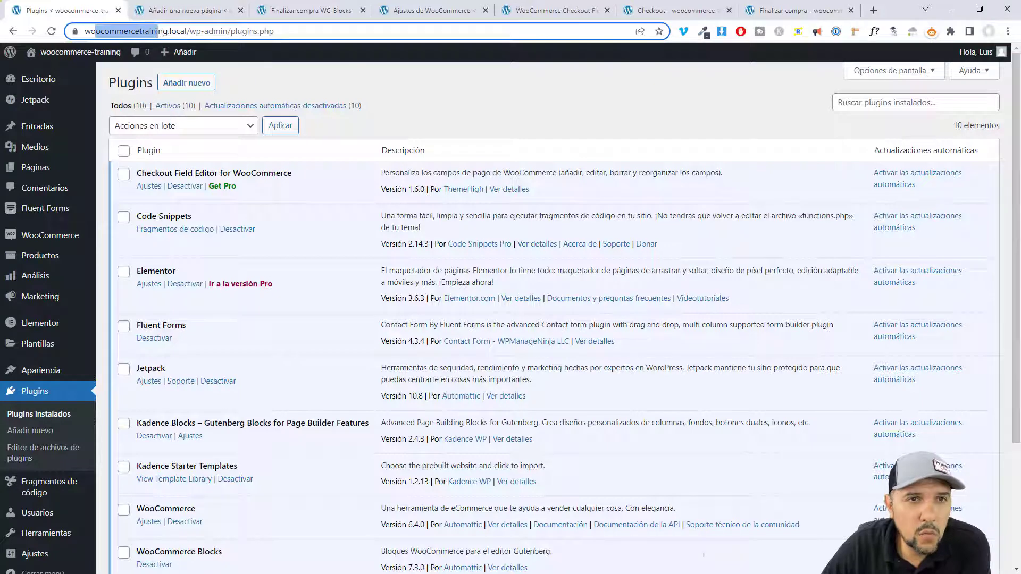
left_click(197, 31)
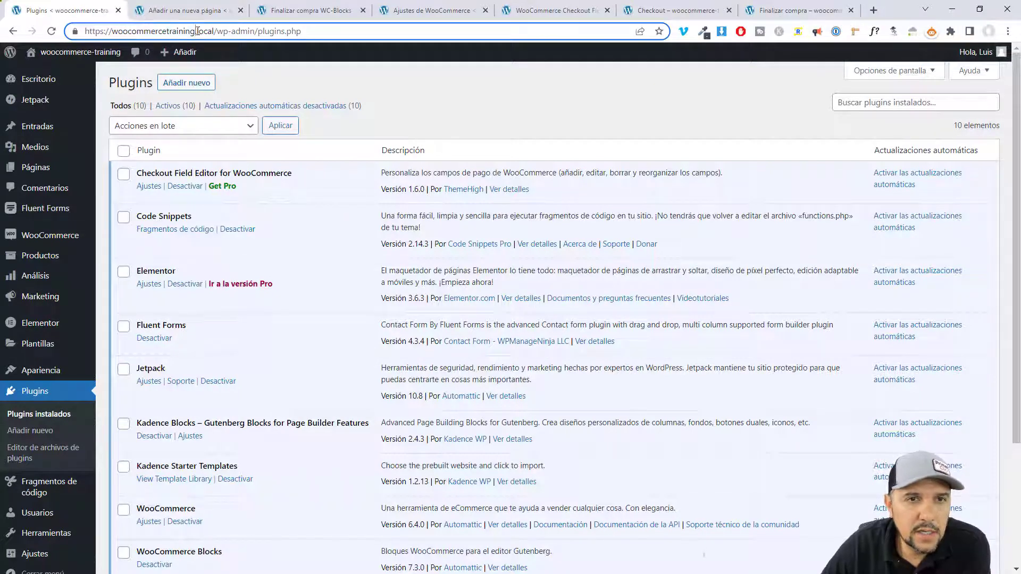
left_click(492, 102)
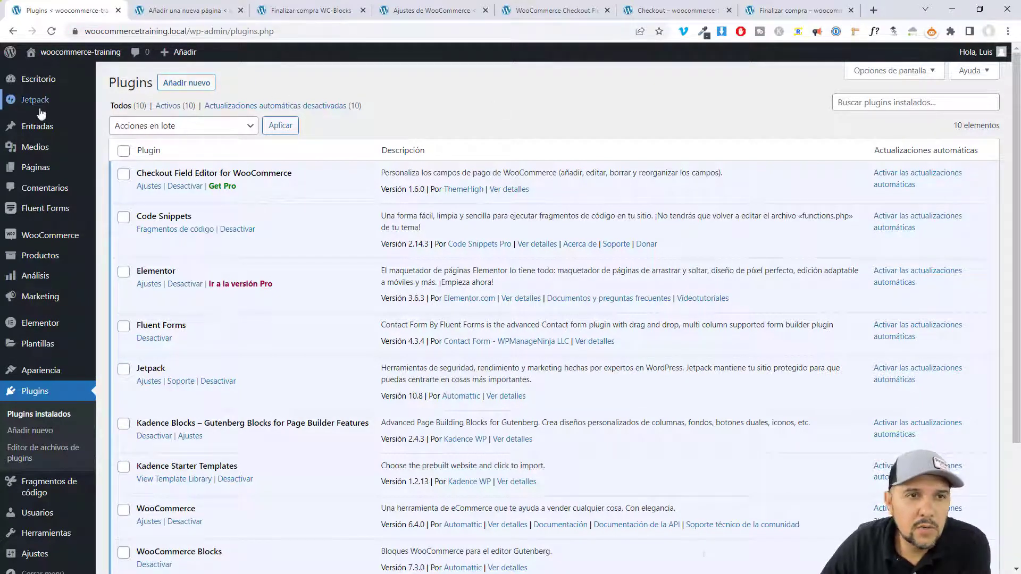
mouse_move(21, 286)
mouse_move(30, 261)
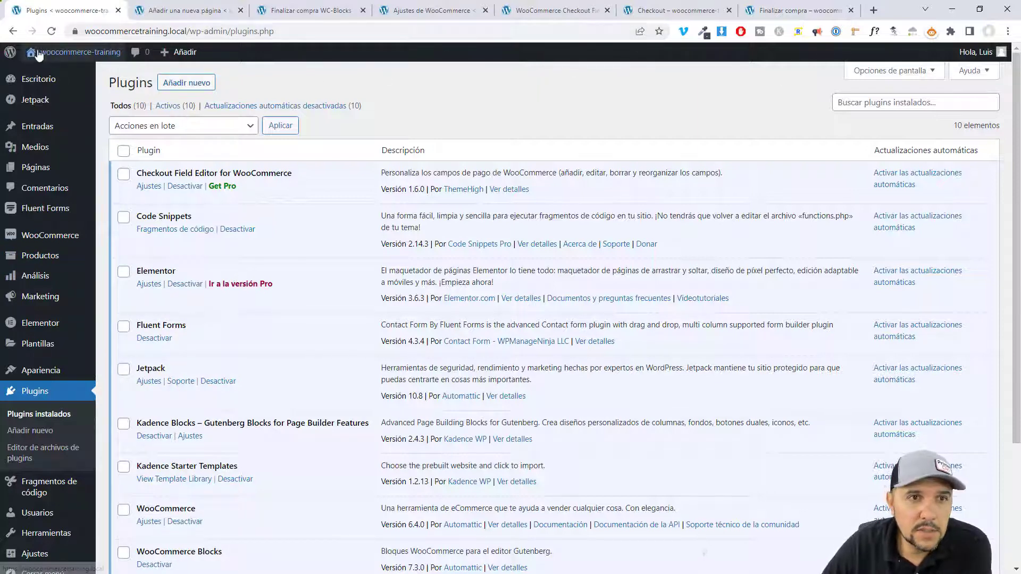
Open the woocommerce-training storefront in a separate browser tab and look through its home page.
mouse_move(75, 51)
right_click(54, 77)
left_click(90, 83)
left_click(183, 15)
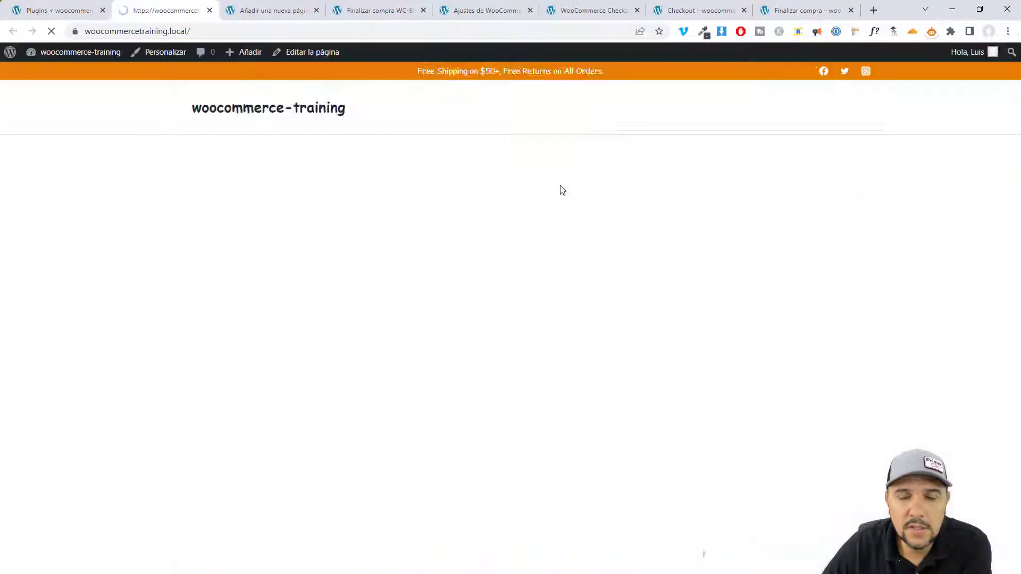
scroll(878, 317, "down", 10)
scroll(861, 314, "down", 5)
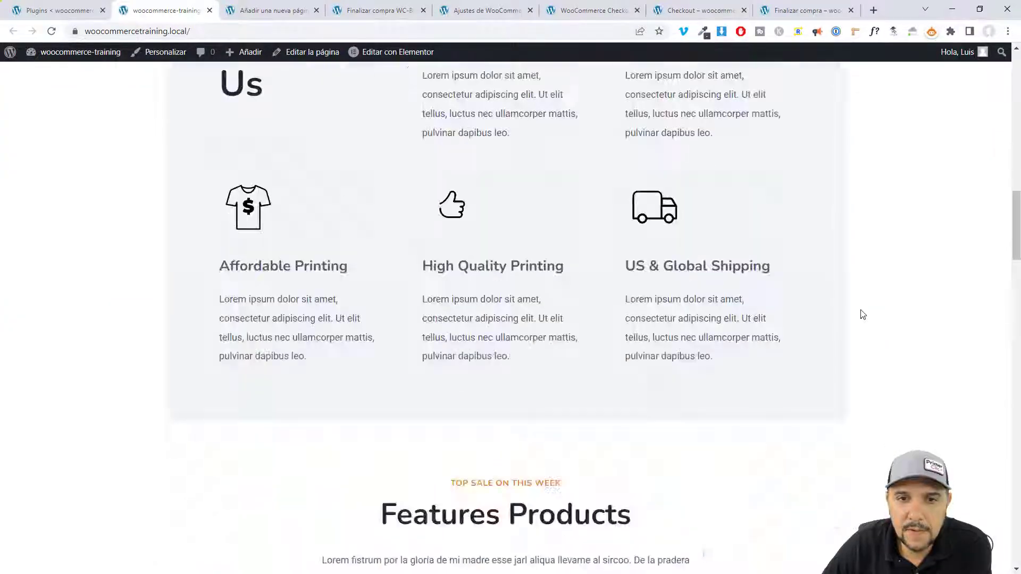
scroll(854, 313, "up", 15)
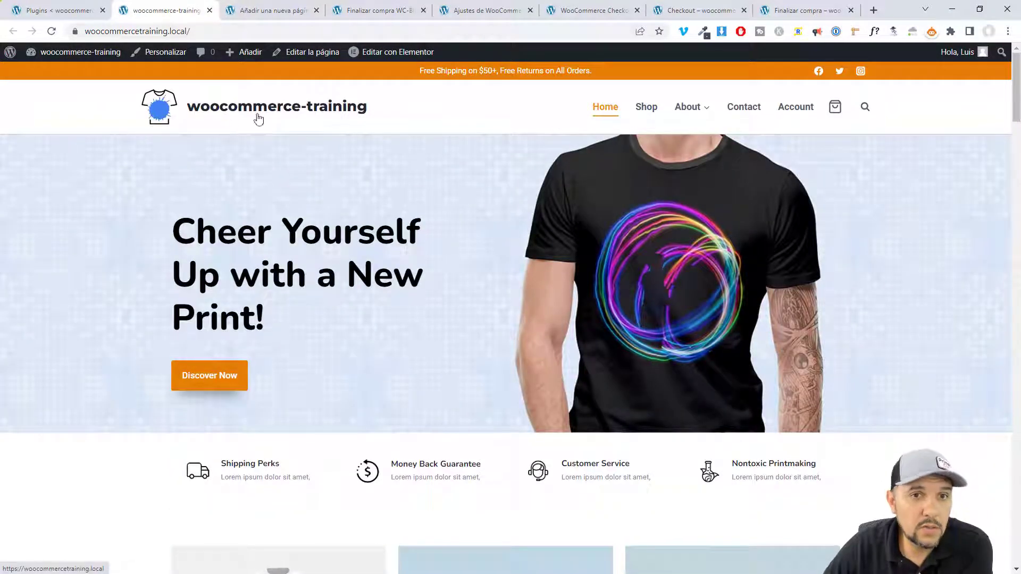
Copy the name Checkout Field Editor for WooCommerce from the installed plugins, search the plugin directory for it and check its last update.
key("ctrl+1")
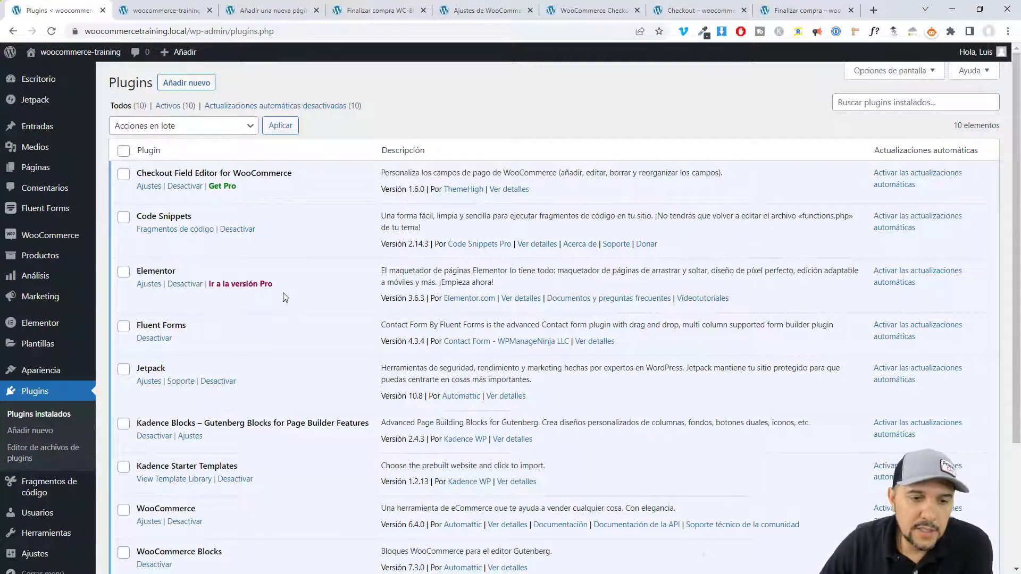
scroll(283, 292, "down", 2)
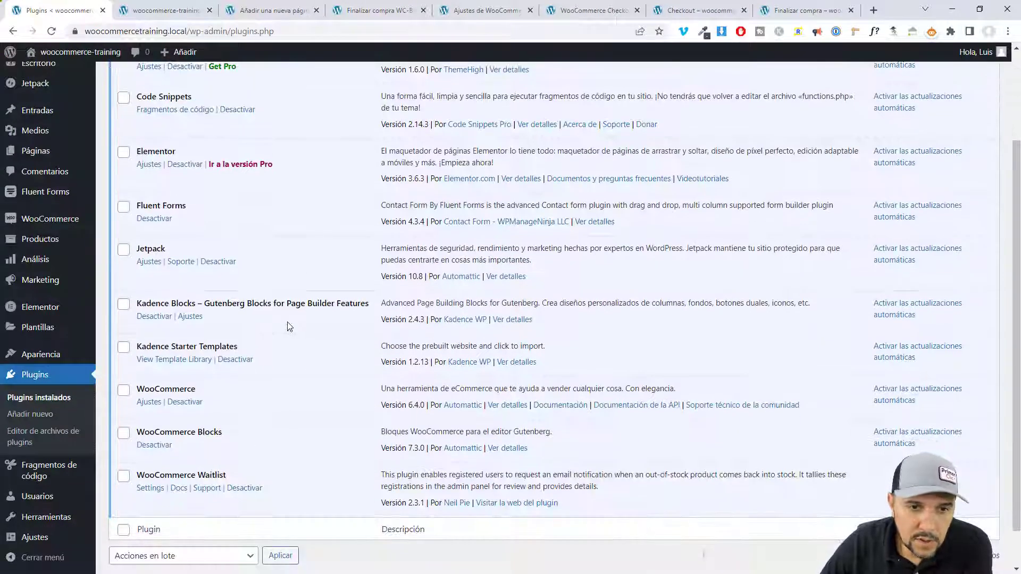
scroll(237, 358, "up", 2)
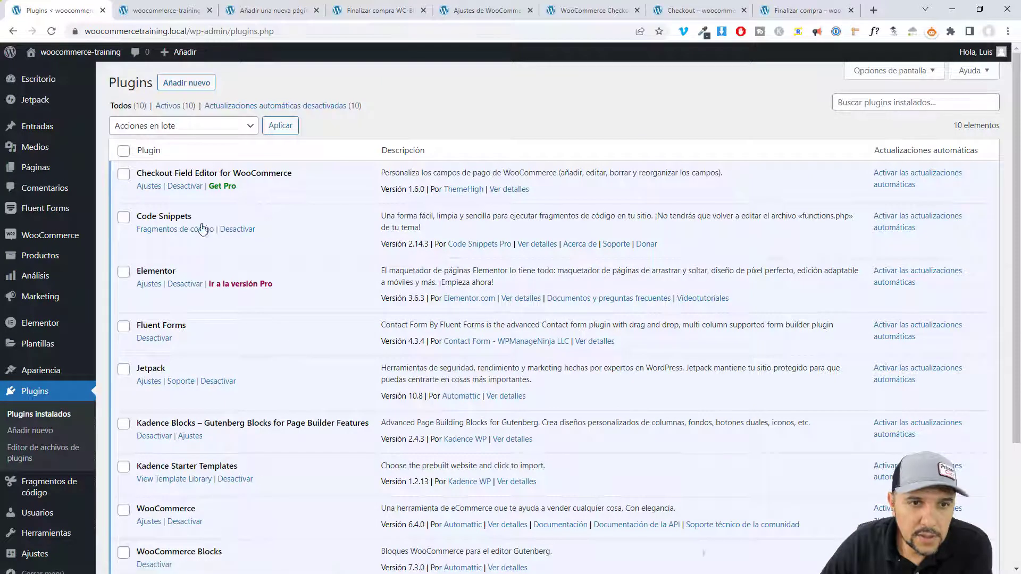
left_click_drag(144, 176, 292, 177)
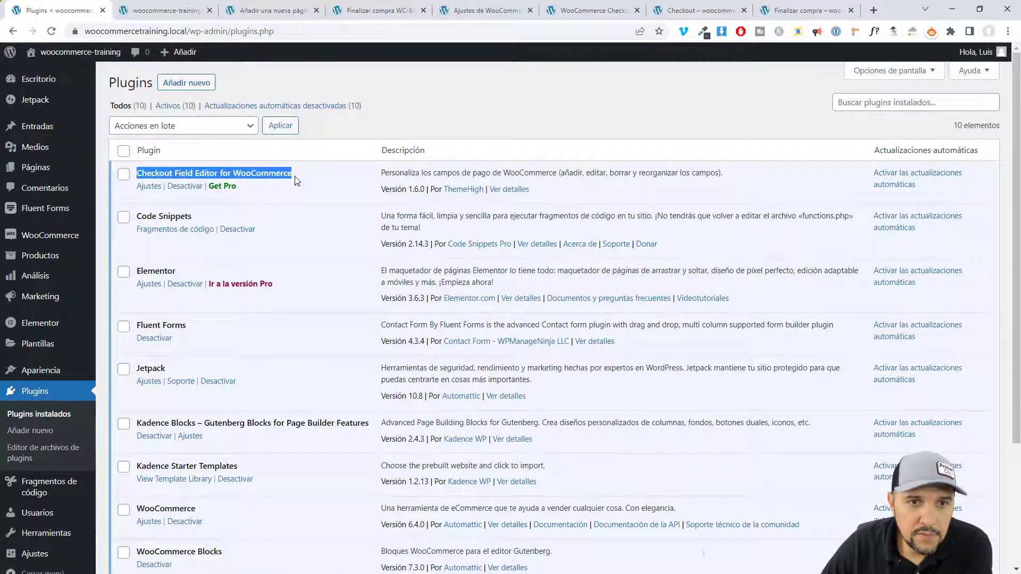
right_click(292, 177)
left_click(312, 187)
left_click(187, 83)
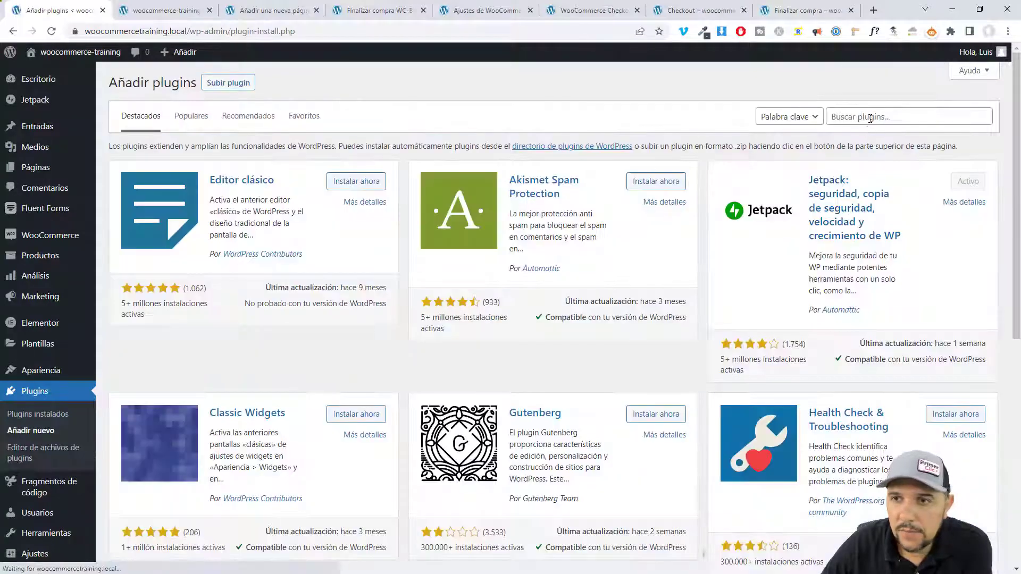
right_click(897, 120)
left_click(881, 209)
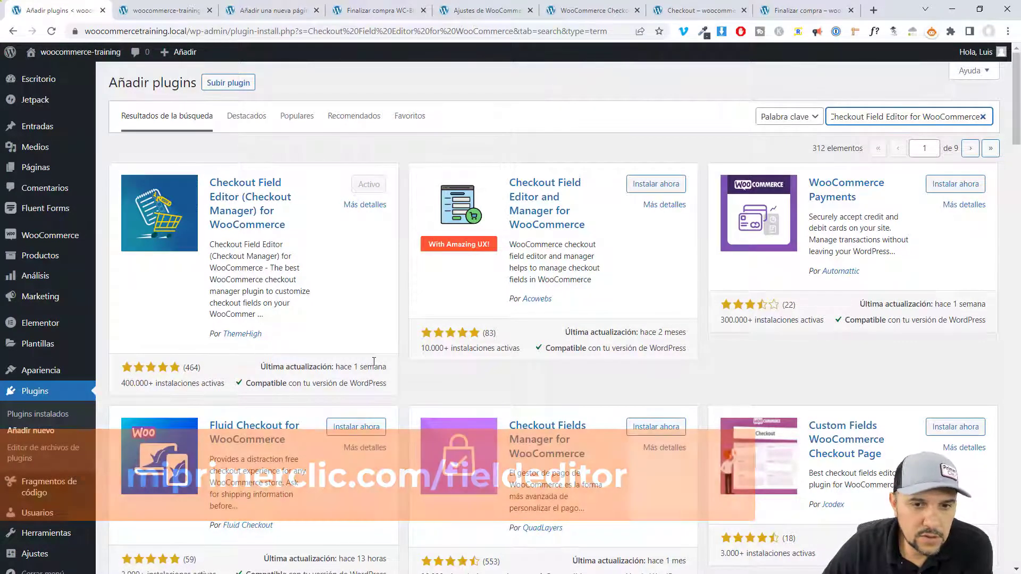
left_click_drag(337, 366, 388, 367)
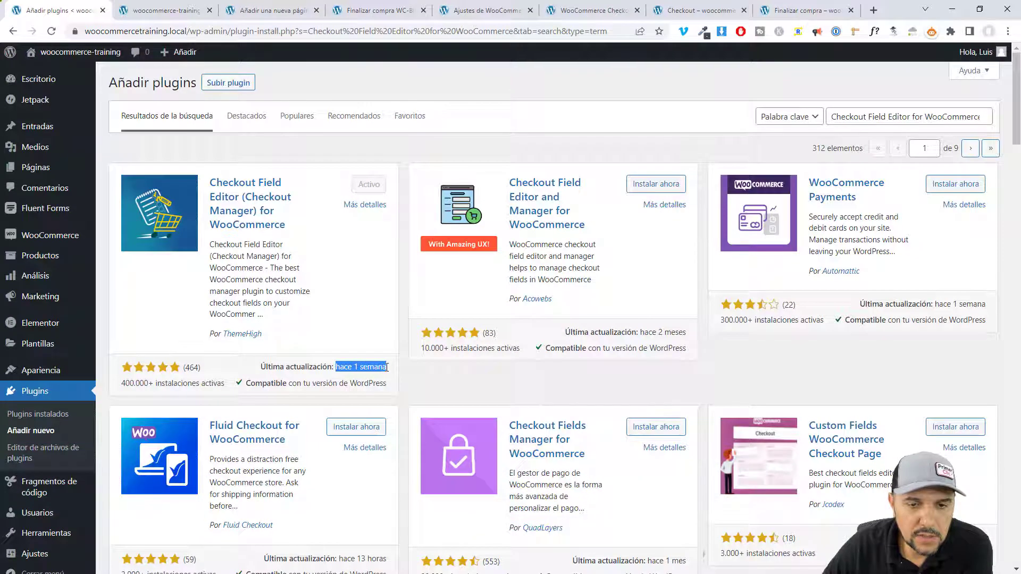
left_click(397, 378)
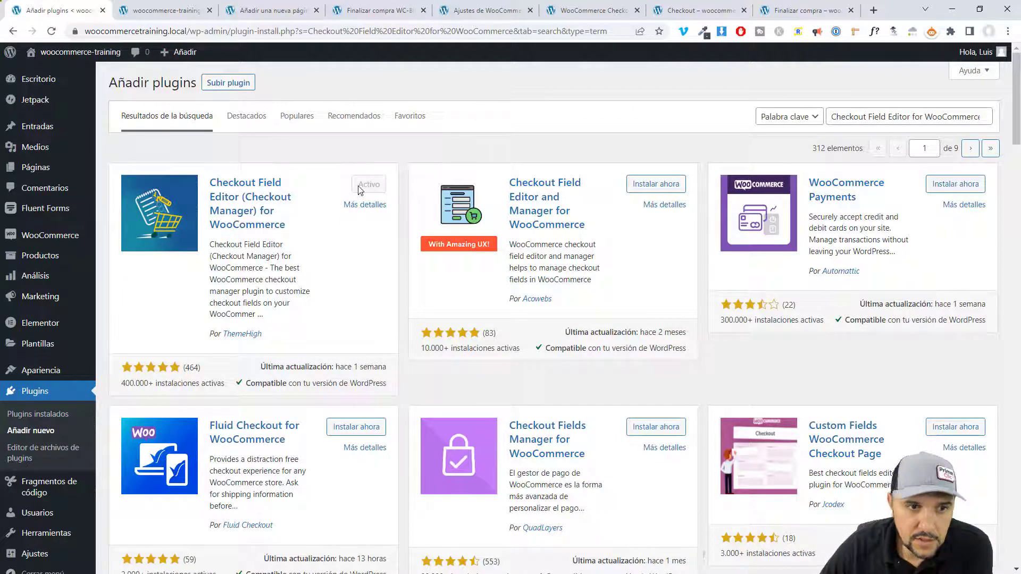
Disable the billing_company field in the WooCommerce checkout form's billing fields and save the change.
mouse_move(16, 236)
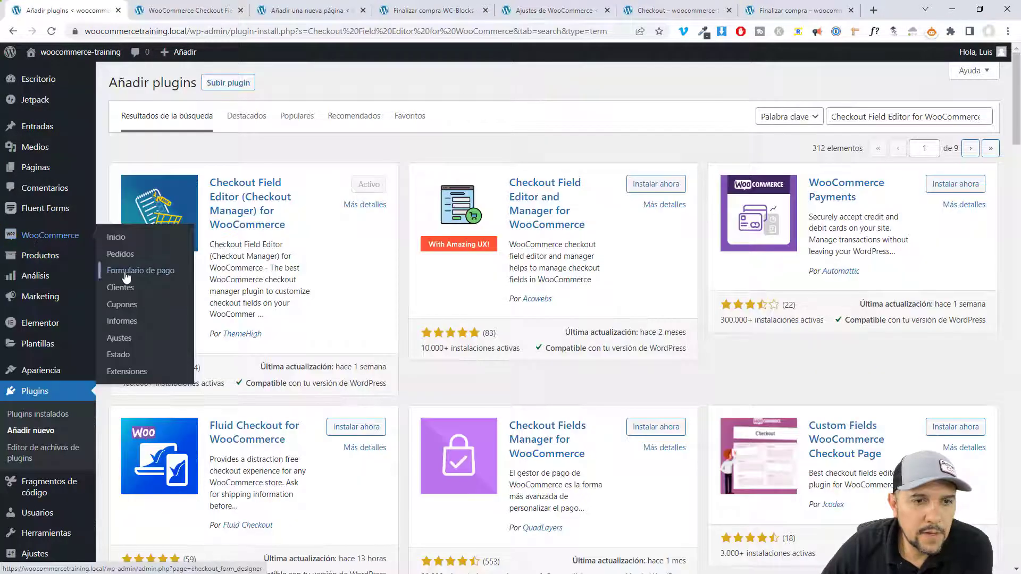
left_click(174, 10)
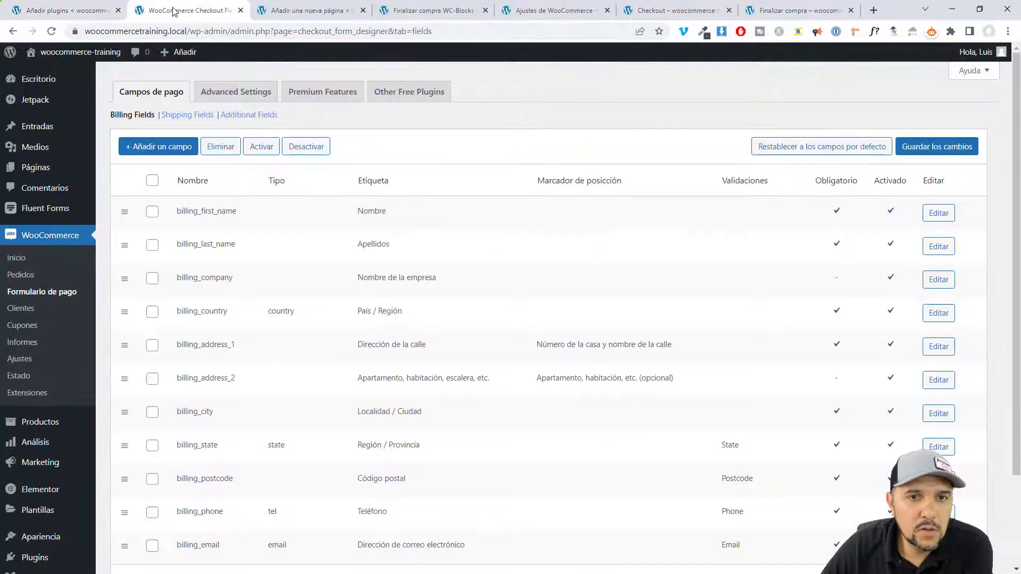
scroll(599, 274, "down", 3)
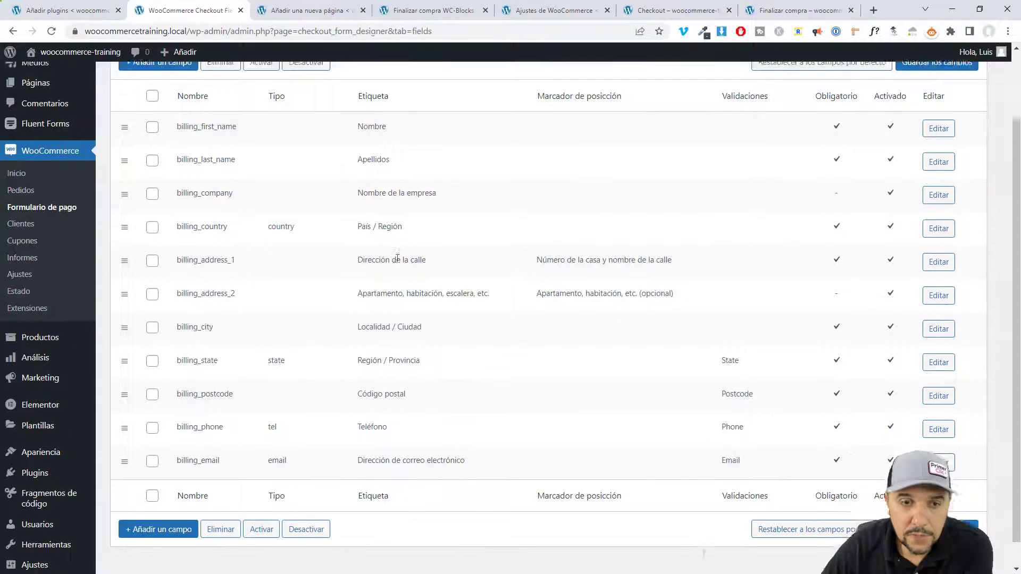
scroll(201, 364, "up", 3)
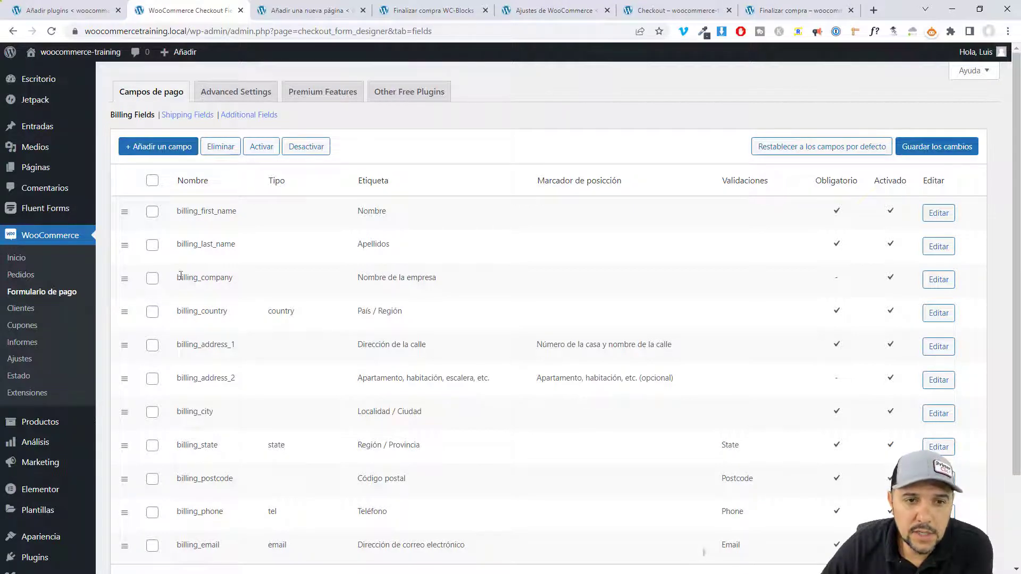
left_click_drag(177, 279, 241, 279)
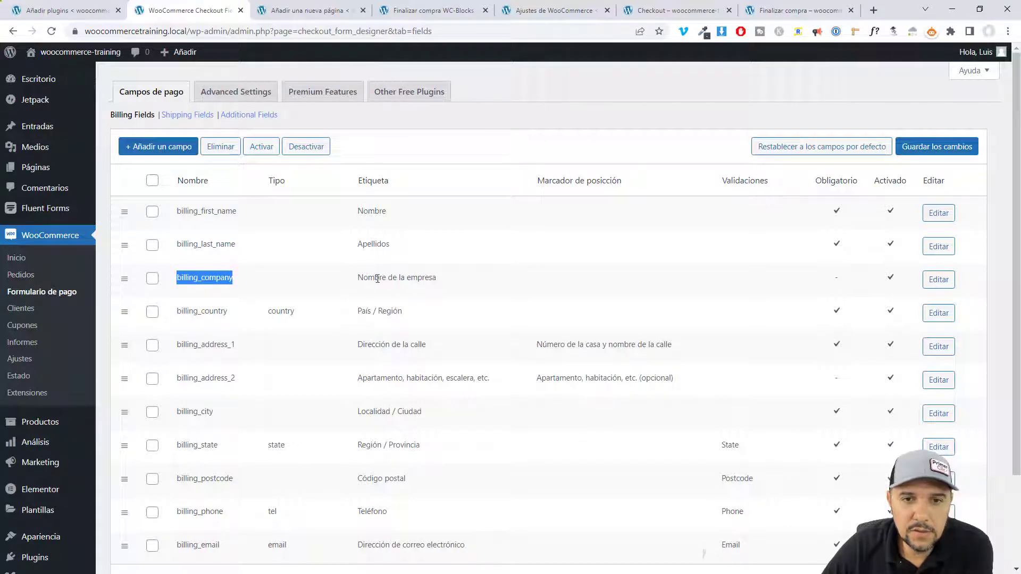
left_click(939, 279)
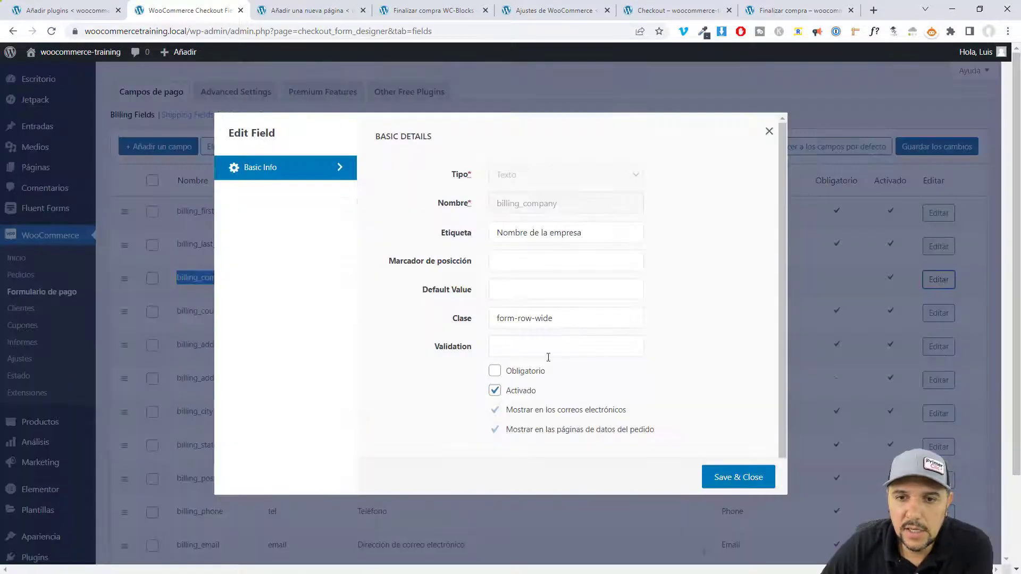
left_click(495, 391)
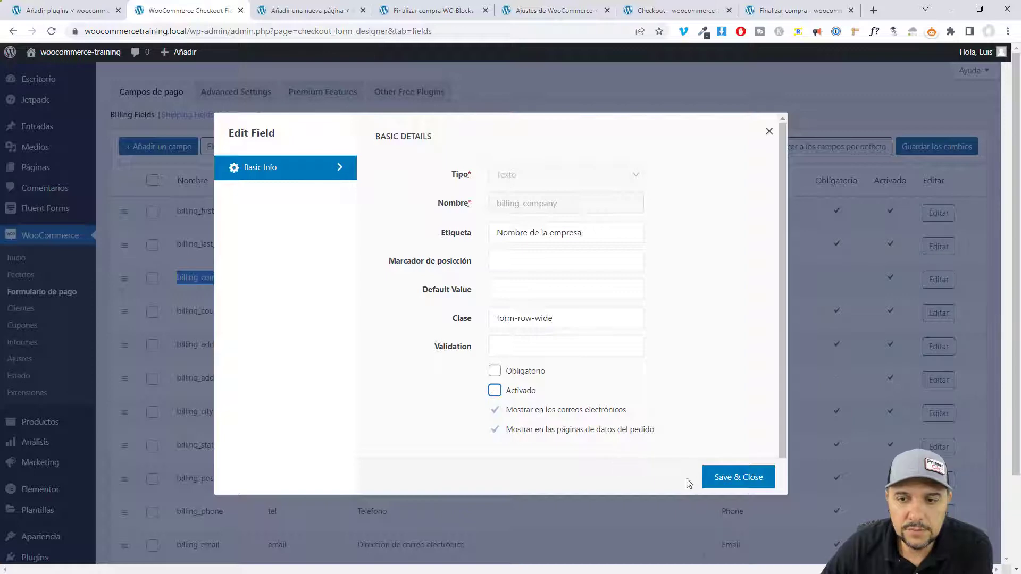
left_click(707, 481)
left_click(494, 428)
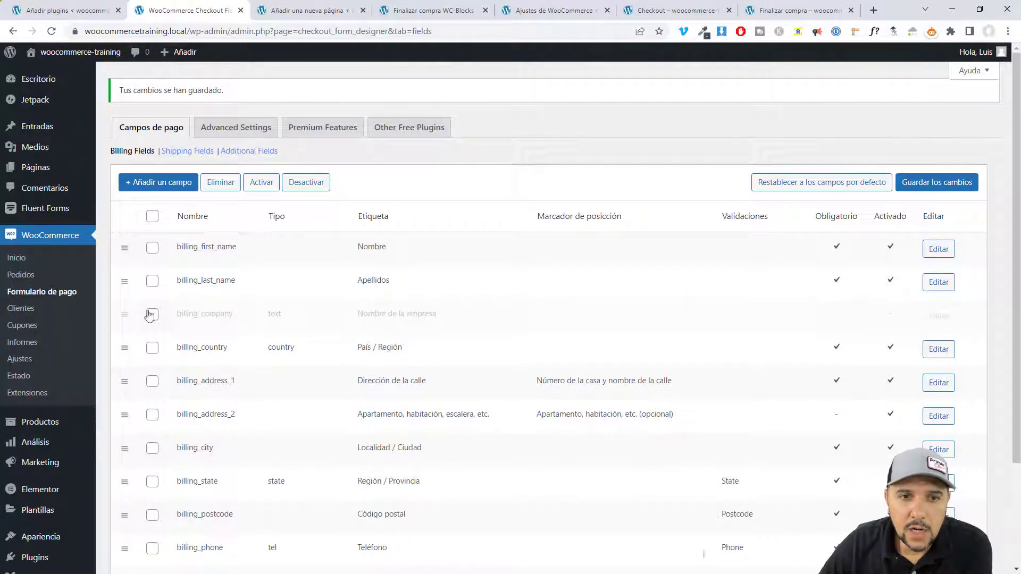
Reload the Finalizar compra page and check its billing details for the company name field.
left_click(752, 13)
scroll(470, 311, "up", 10)
scroll(470, 314, "down", 4)
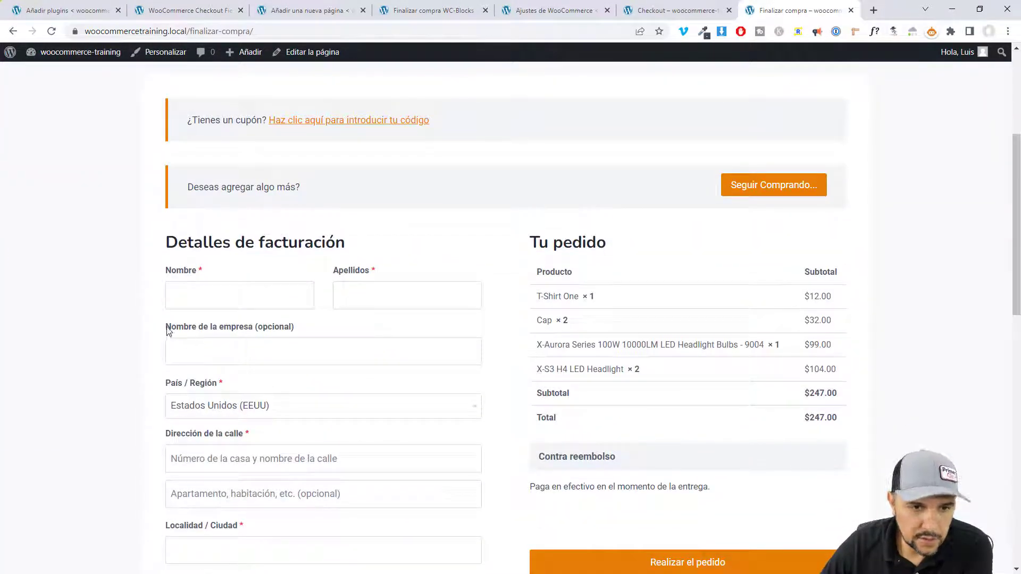
left_click_drag(166, 327, 290, 330)
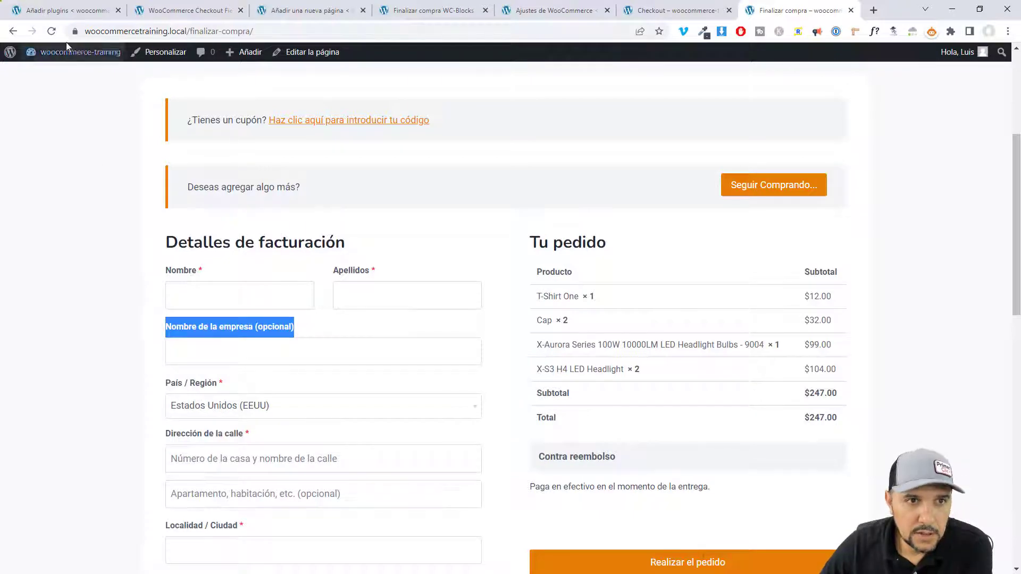
left_click(52, 32)
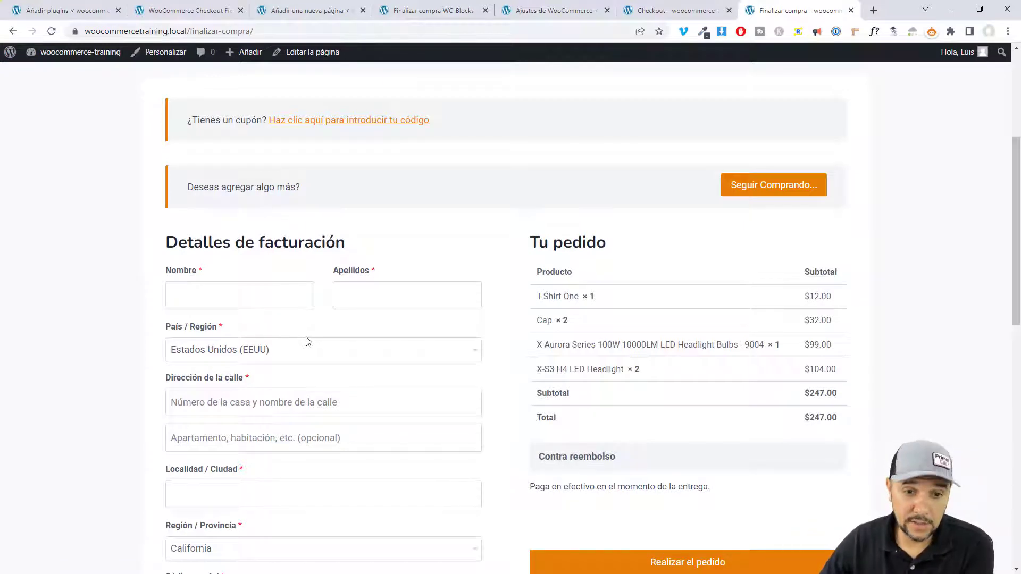
scroll(142, 393, "down", 6)
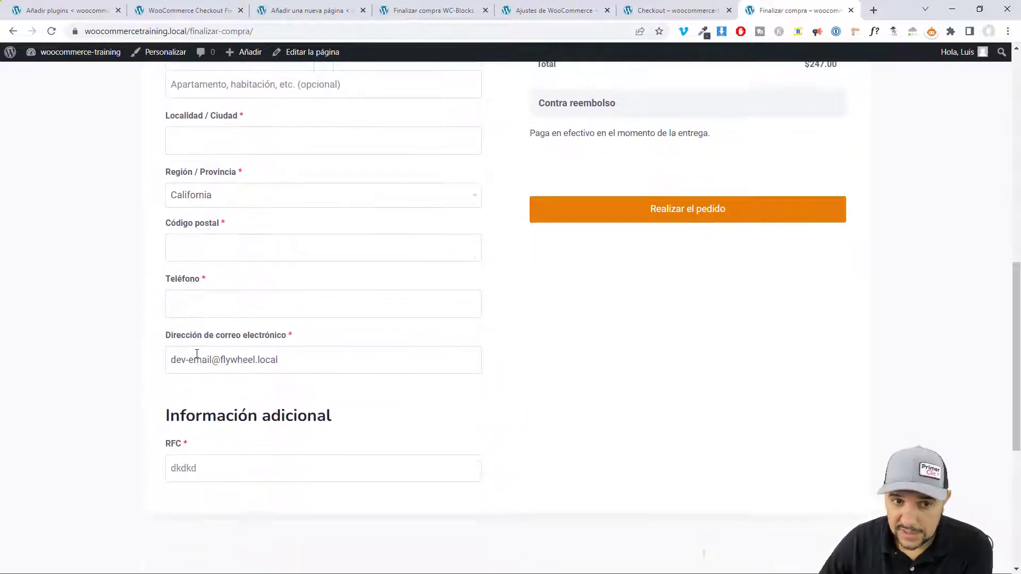
scroll(197, 354, "up", 6)
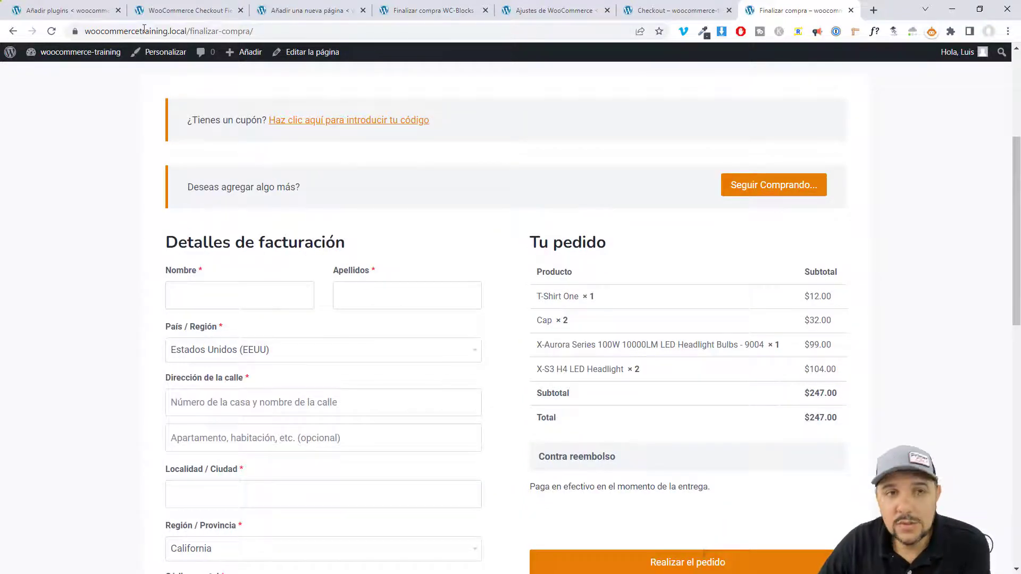
Open the checkout form's Additional Fields section and review its order_comments and additional_ entries.
left_click(173, 10)
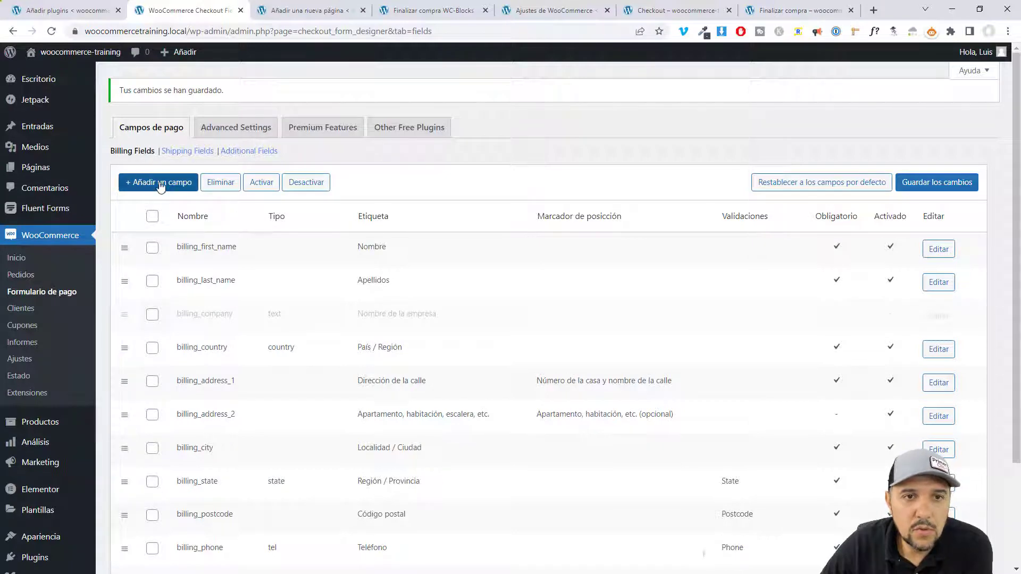
left_click(249, 152)
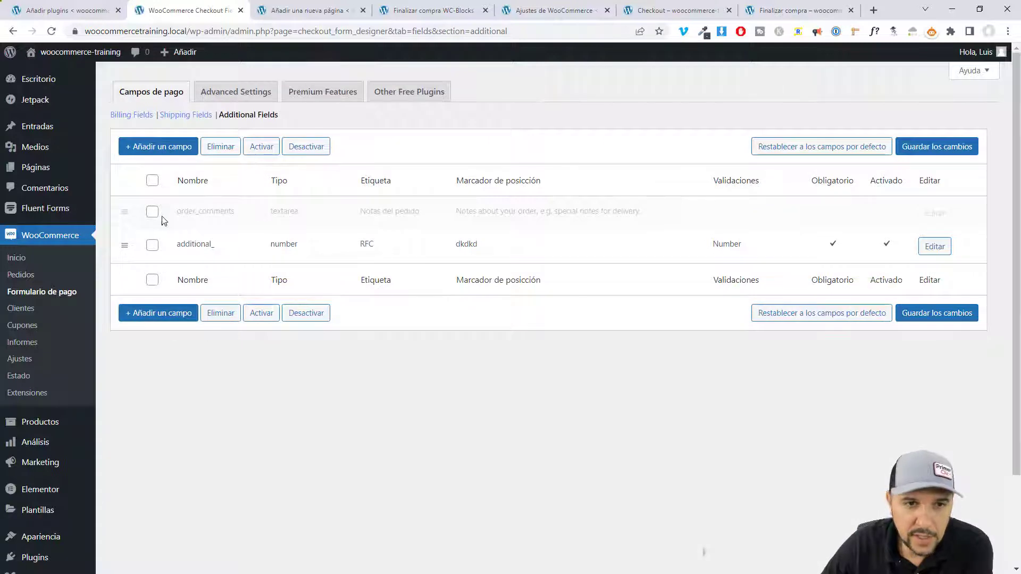
left_click_drag(182, 212, 236, 215)
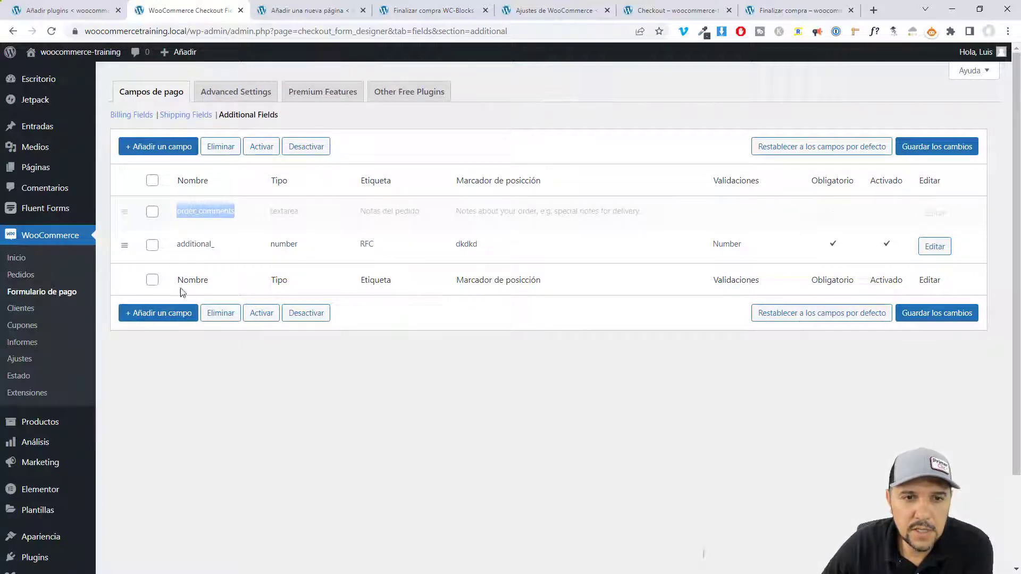
left_click_drag(178, 281, 538, 286)
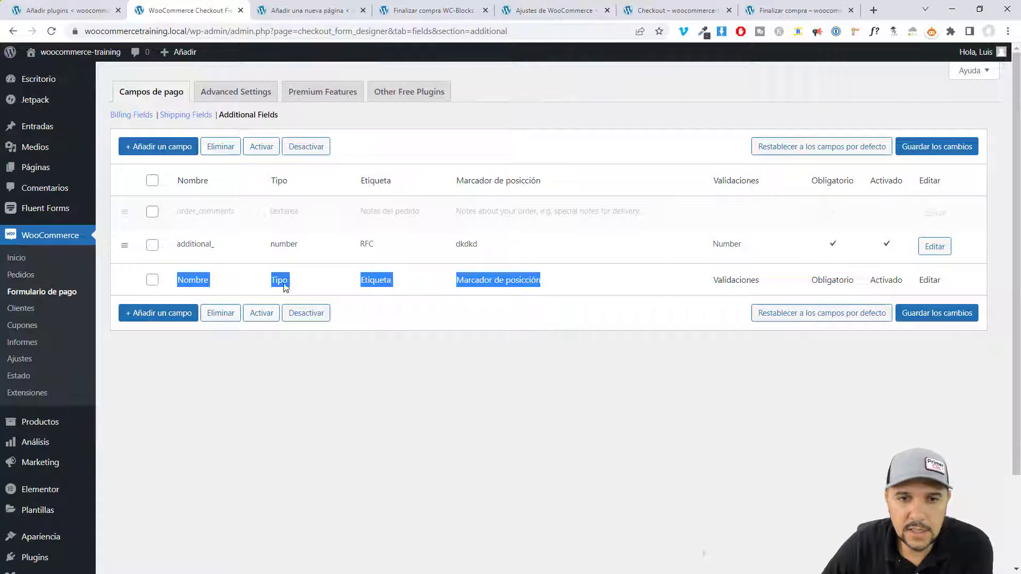
Examine the RFC field in the Información adicional section of the Finalizar compra page against its additional_ entry in the form editor.
left_click(925, 285)
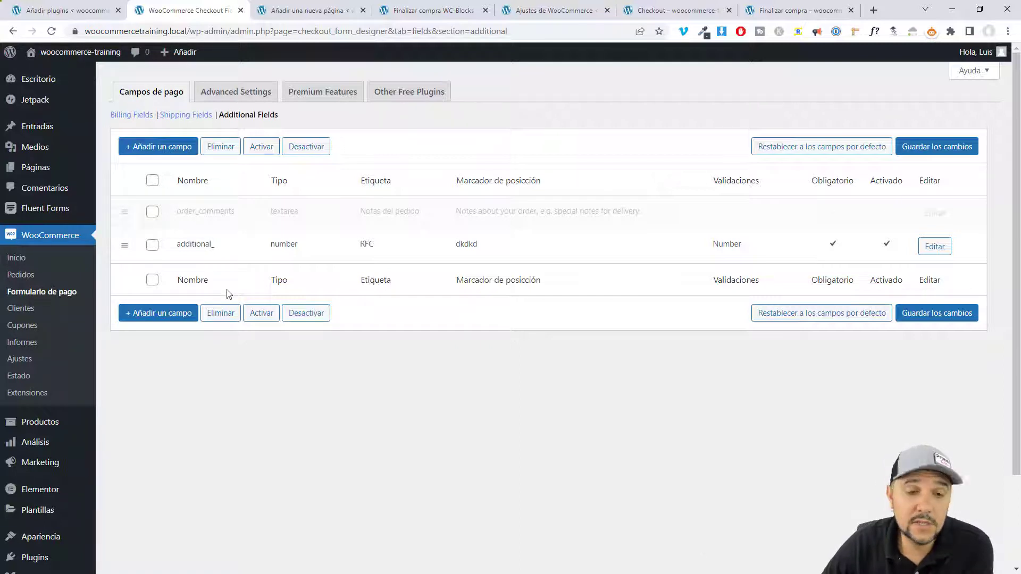
left_click_drag(177, 244, 331, 248)
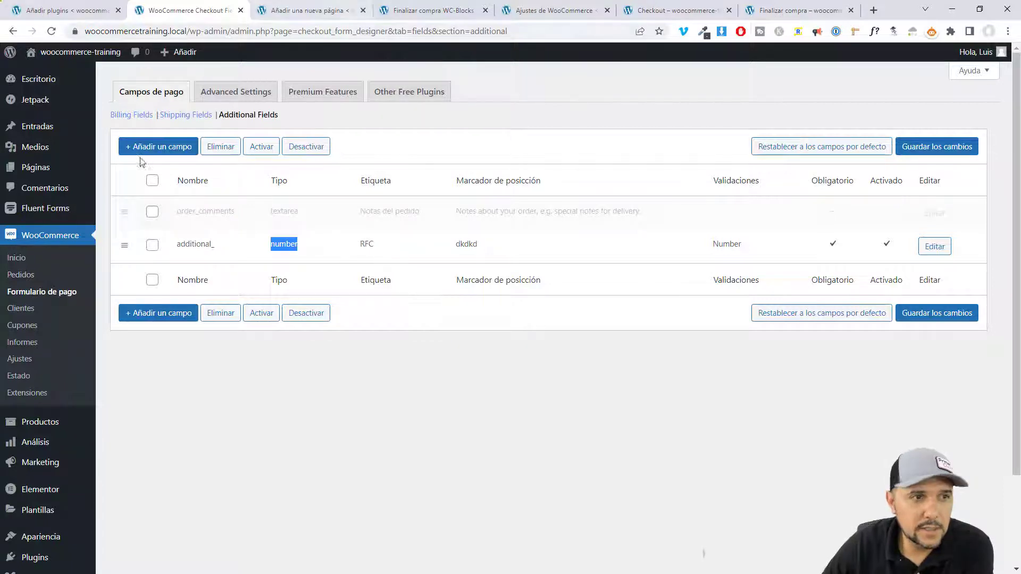
left_click(315, 9)
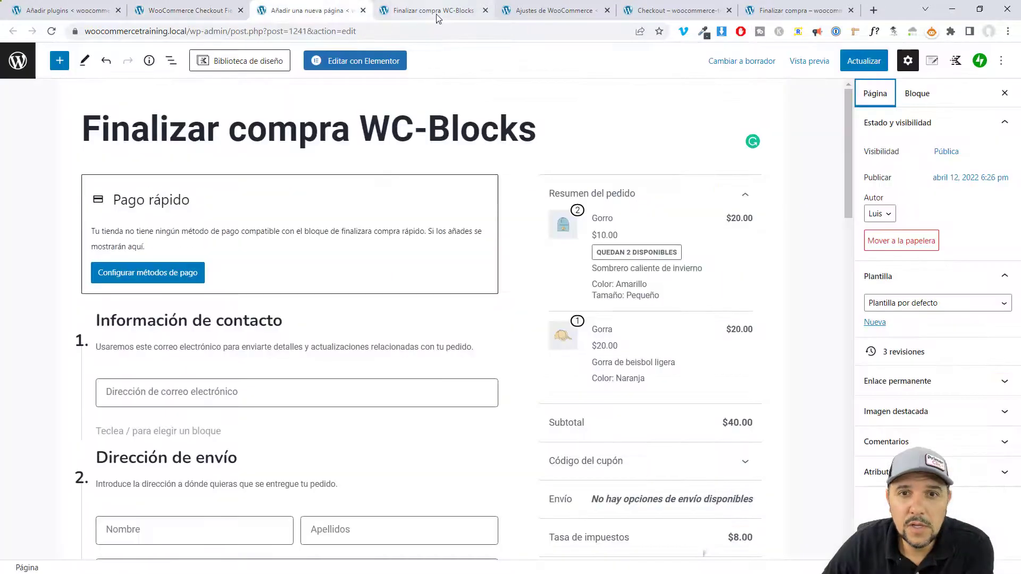
left_click(416, 8)
left_click(541, 13)
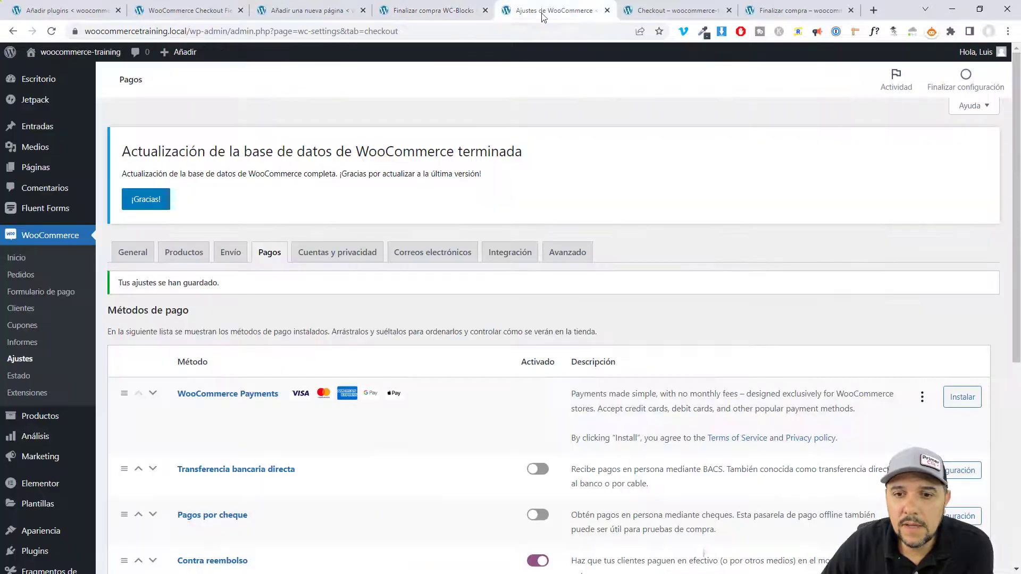
left_click(684, 12)
left_click(802, 11)
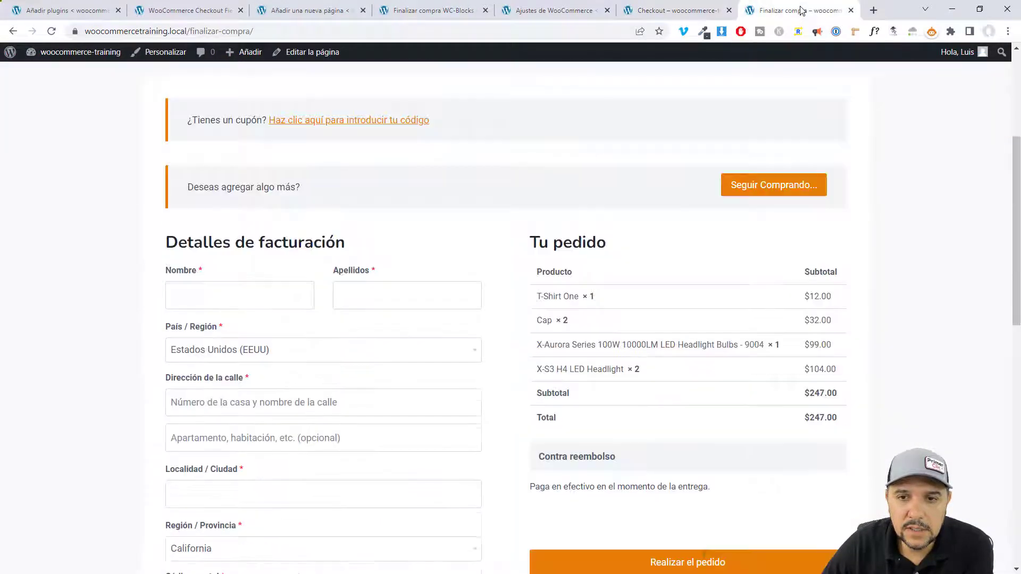
scroll(440, 293, "down", 8)
scroll(440, 294, "down", 1)
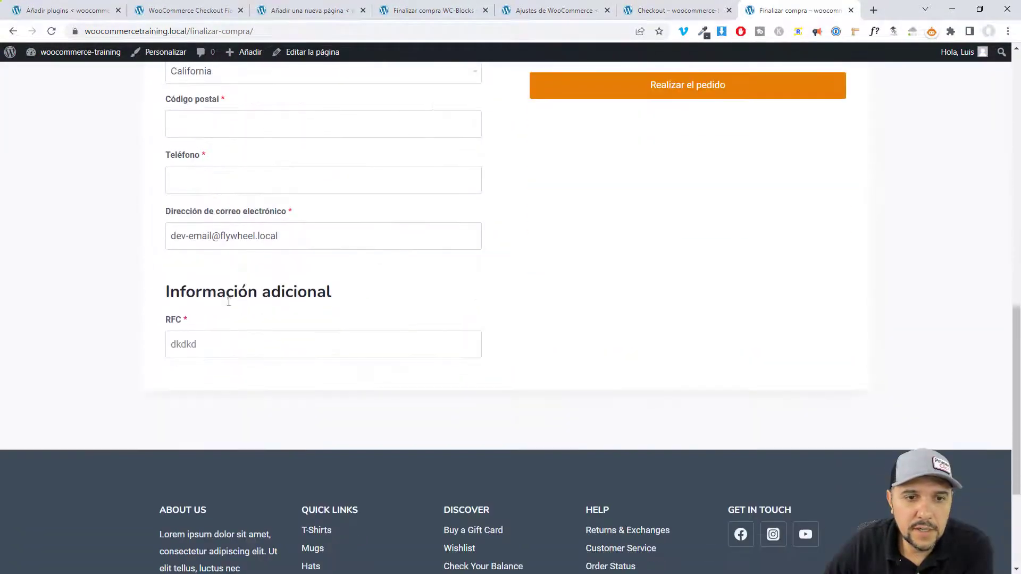
left_click_drag(166, 294, 348, 294)
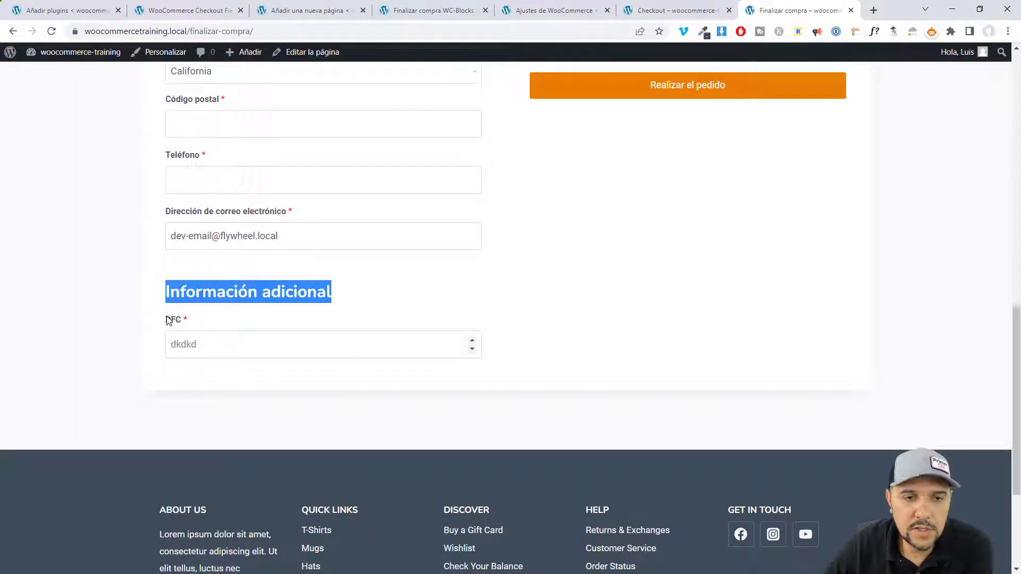
left_click_drag(166, 320, 183, 326)
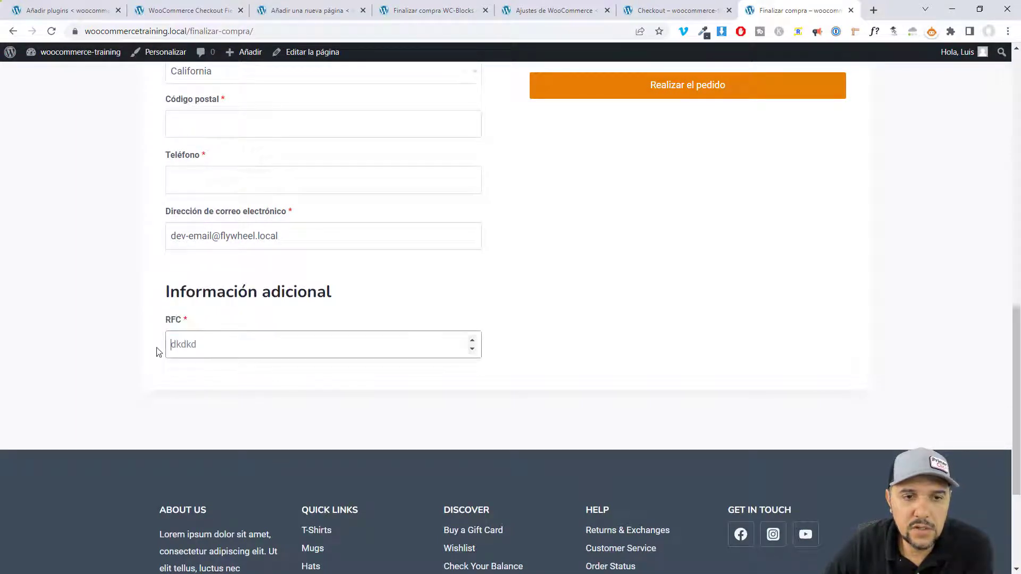
left_click(185, 345)
left_click(114, 342)
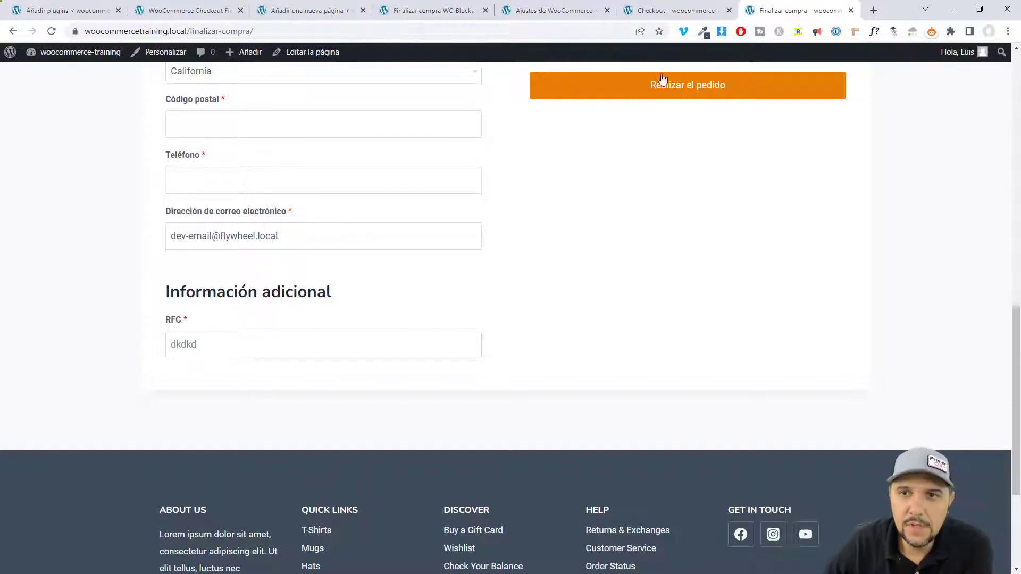
Start a new field in the checkout form's Additional Fields section and review the available field types.
left_click(153, 10)
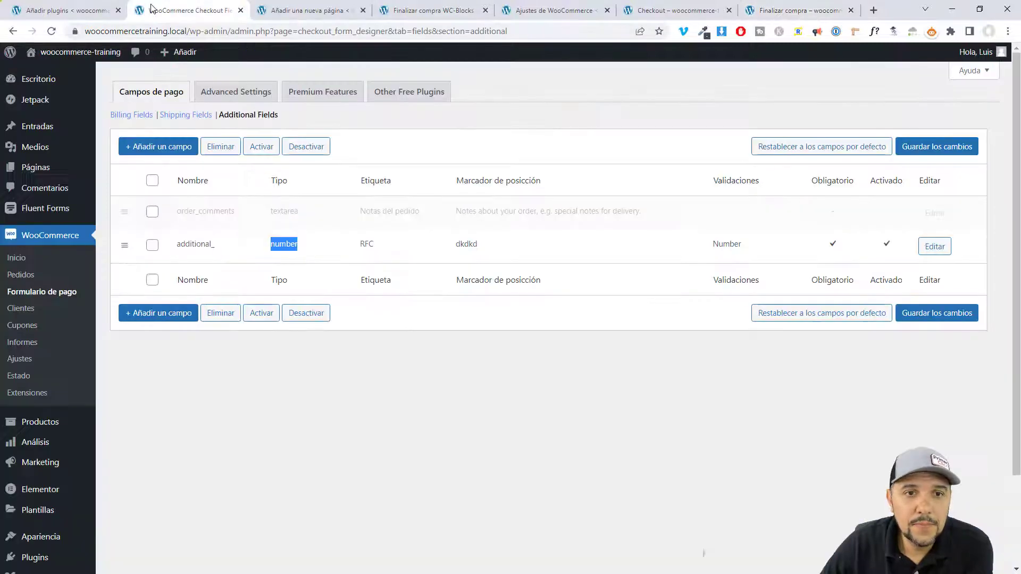
left_click(286, 376)
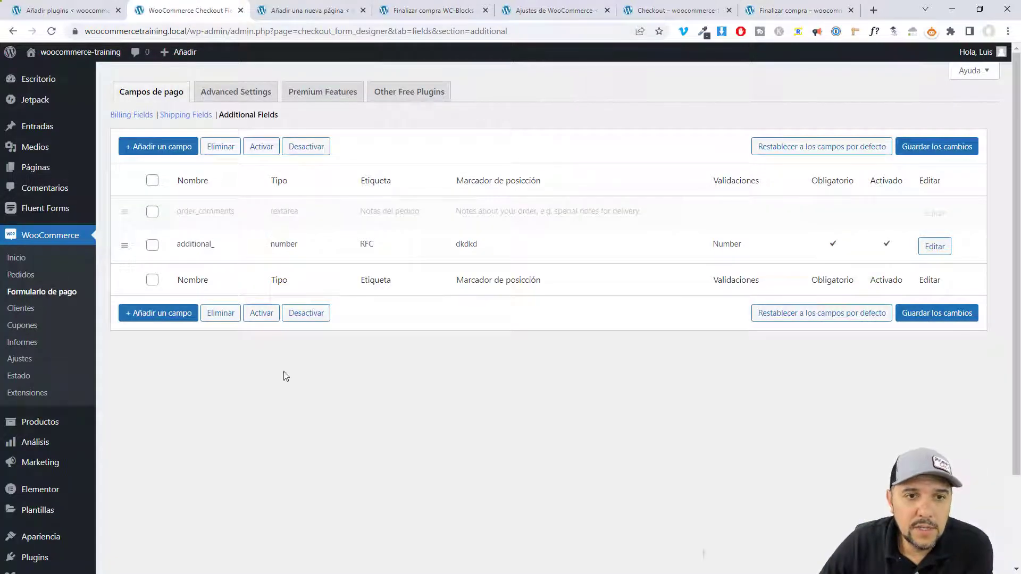
left_click(158, 147)
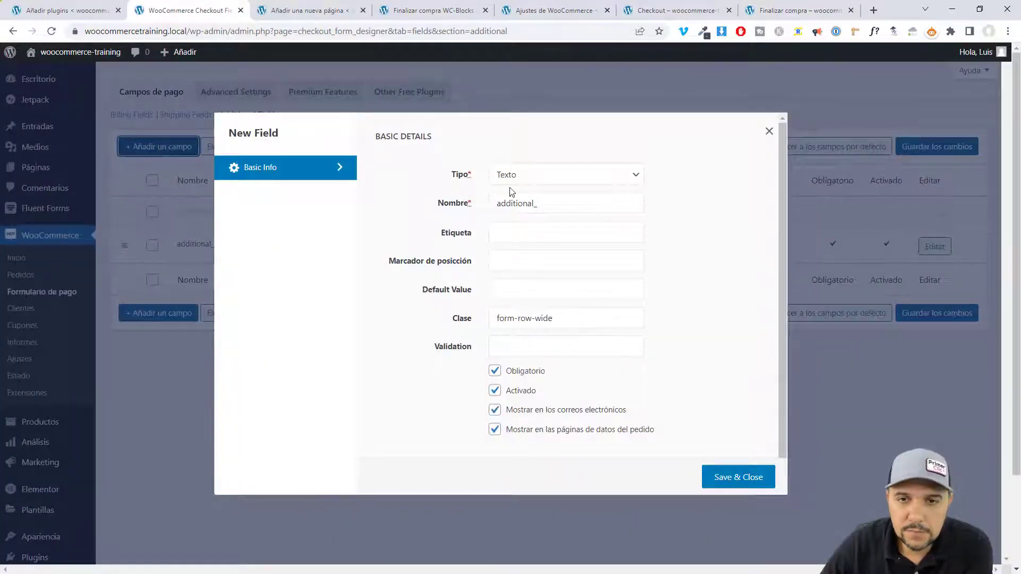
left_click_drag(453, 175, 469, 178)
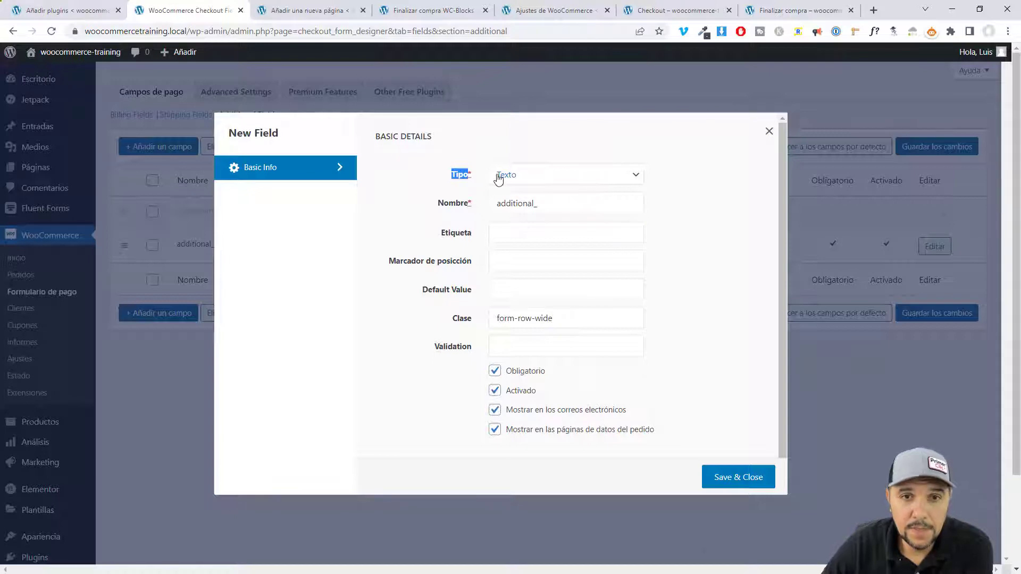
left_click(340, 171)
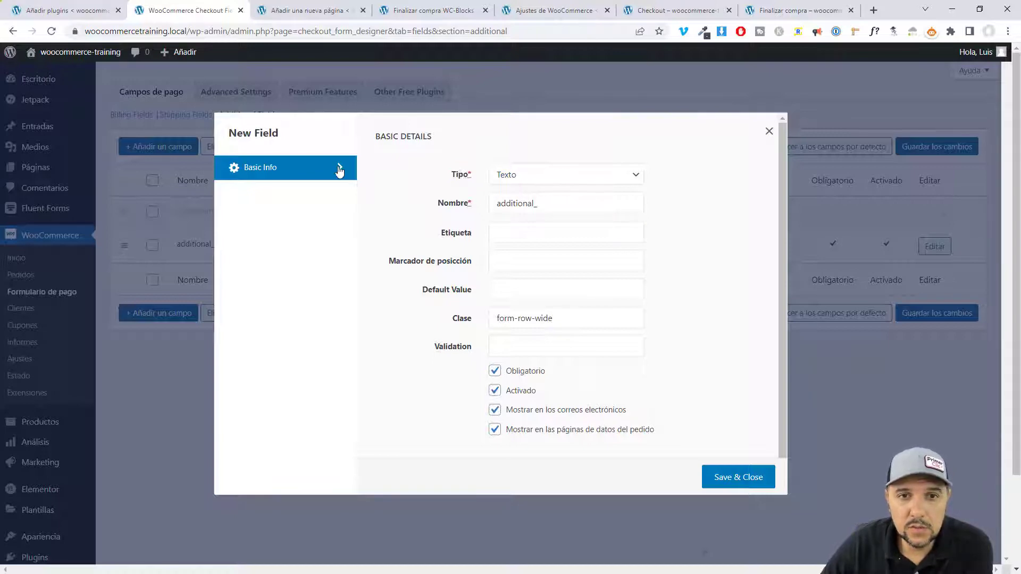
left_click(593, 176)
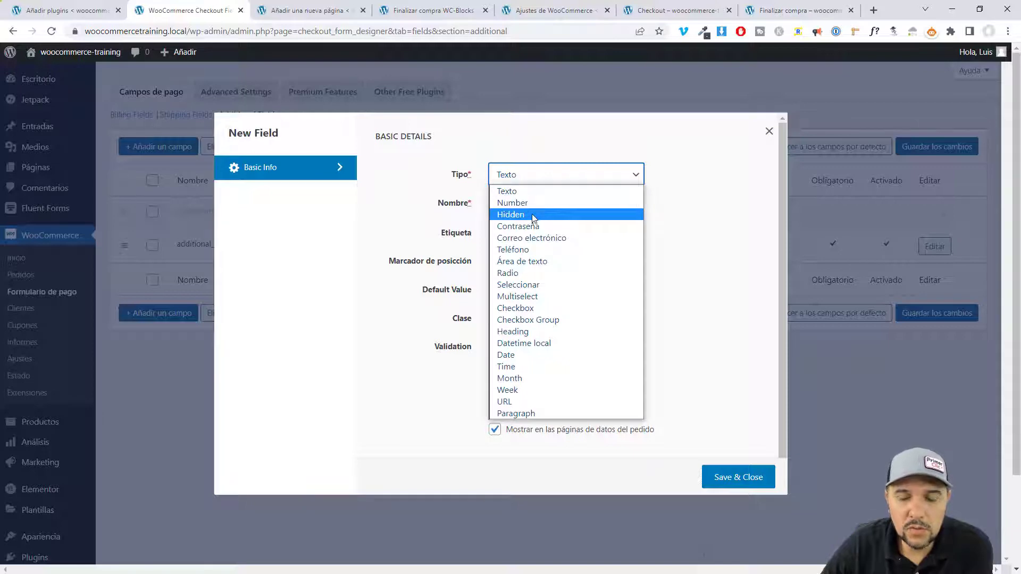
Check the RFC label on the Finalizar compra page and return to the new field's settings.
left_click(780, 8)
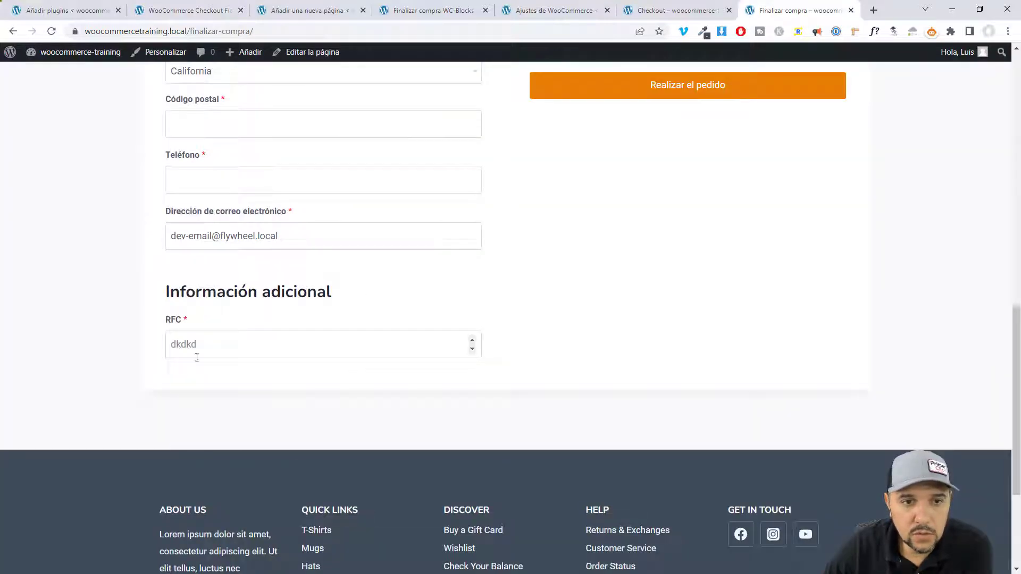
mouse_move(166, 320)
left_mouse_down()
mouse_move(197, 319)
mouse_move(181, 326)
left_mouse_up()
left_click(575, 320)
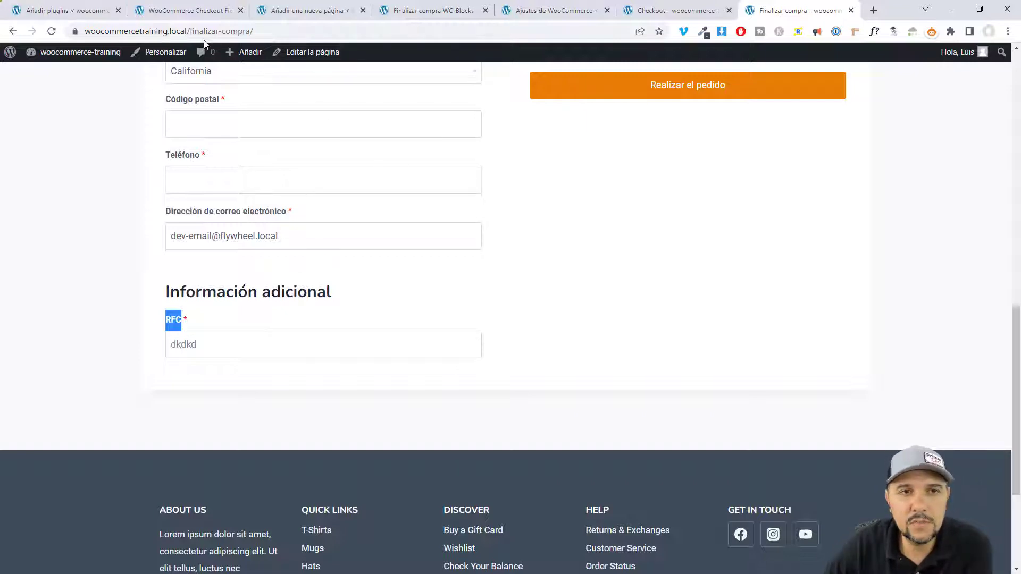
left_click(182, 16)
Try the Number type for the new field and switch it back to Texto.
left_click(574, 184)
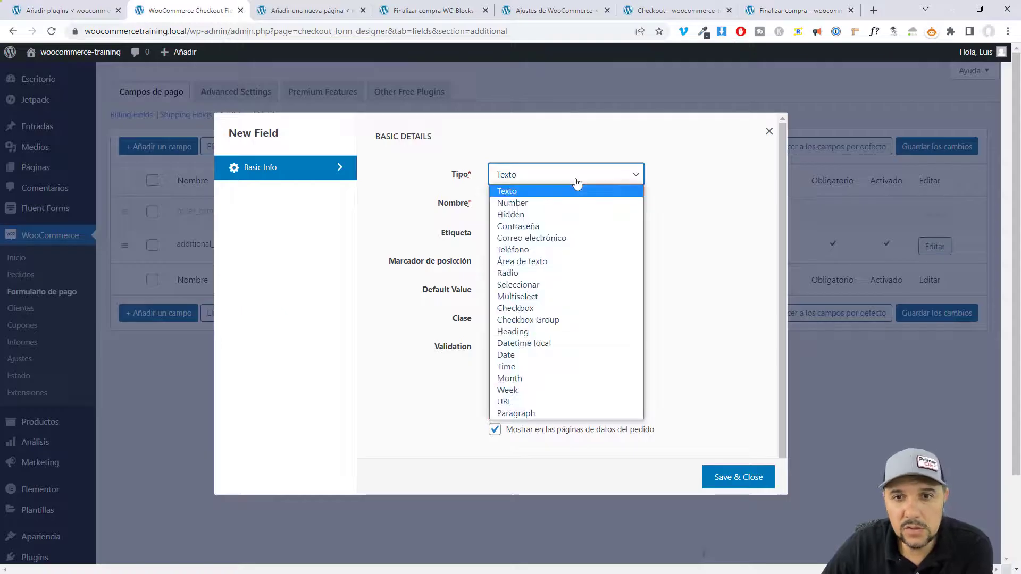
left_click(547, 200)
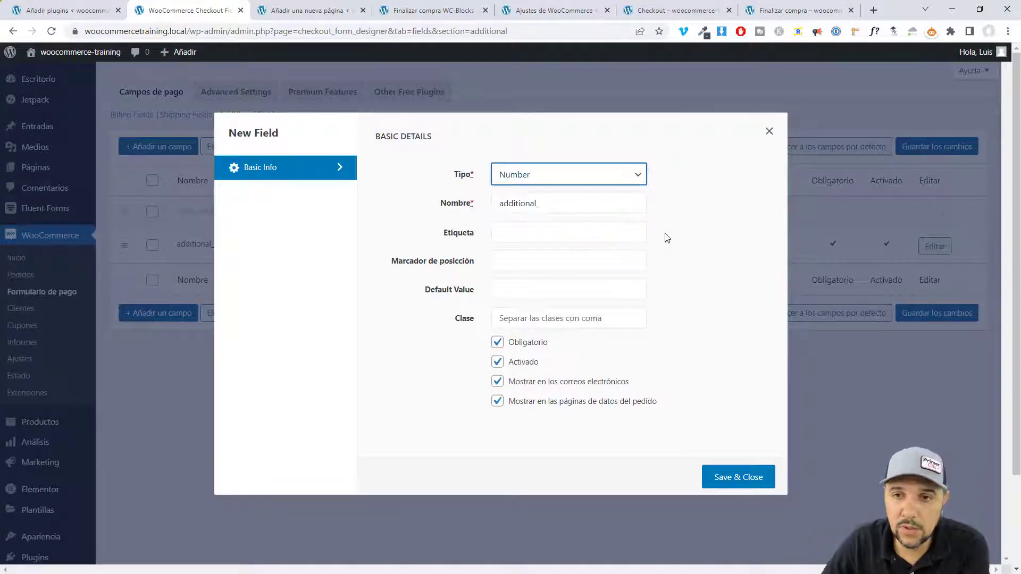
left_click(635, 183)
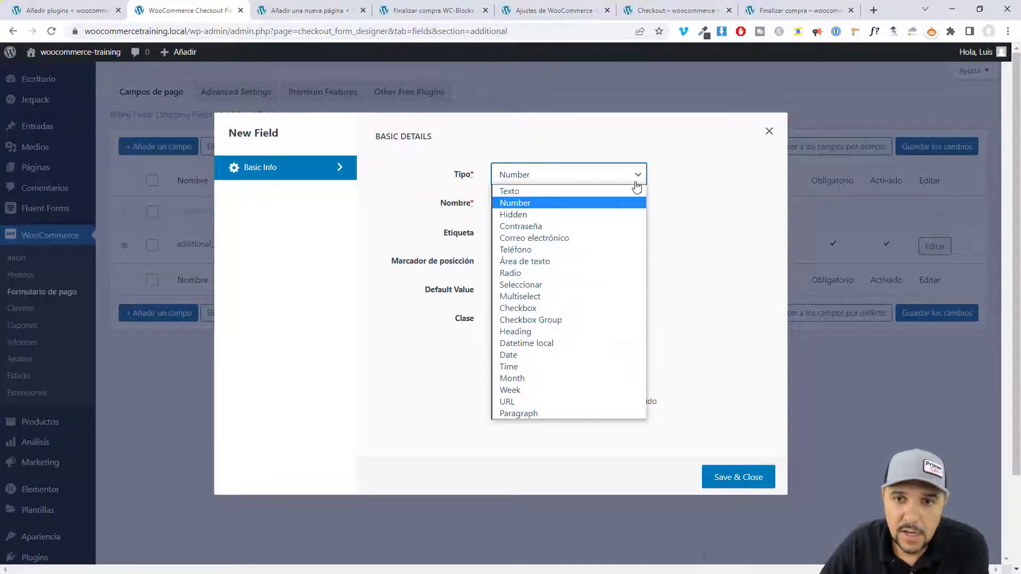
left_click(598, 193)
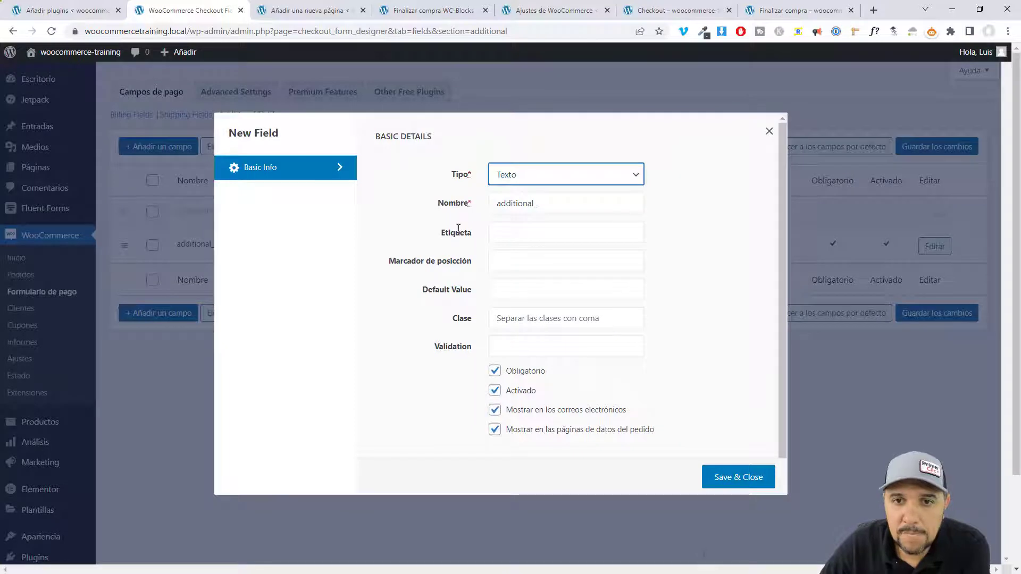
Name the new field cfdi_, label it CFDI and give it the placeholder Ingresa tu CFDI.
left_click(533, 209)
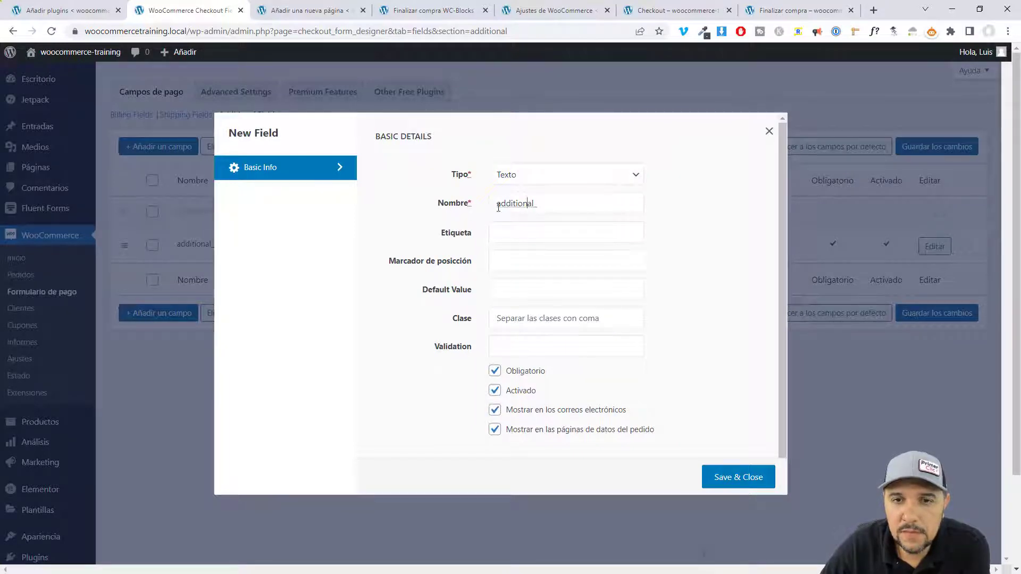
left_click_drag(534, 203, 487, 204)
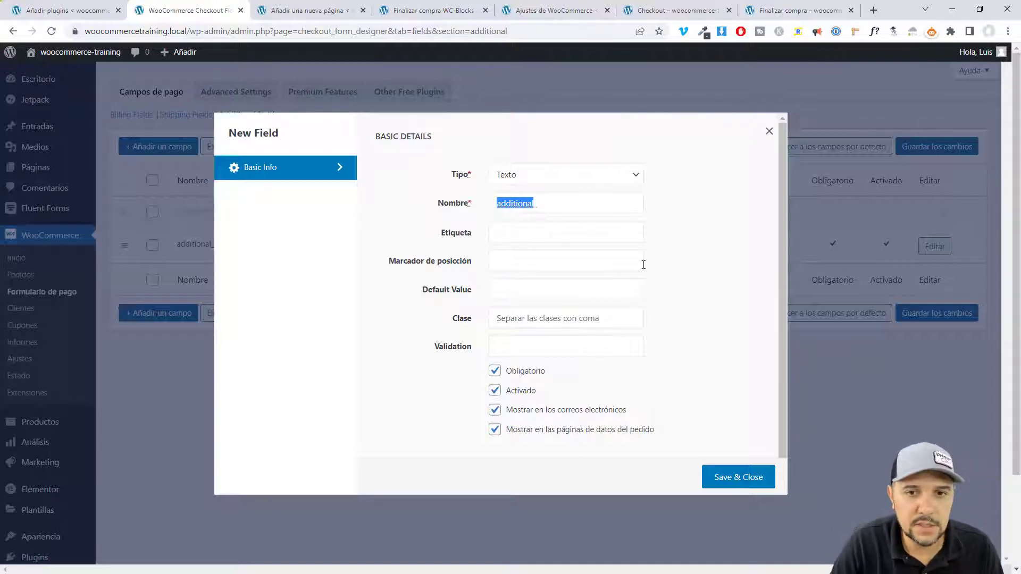
type("cfdi_")
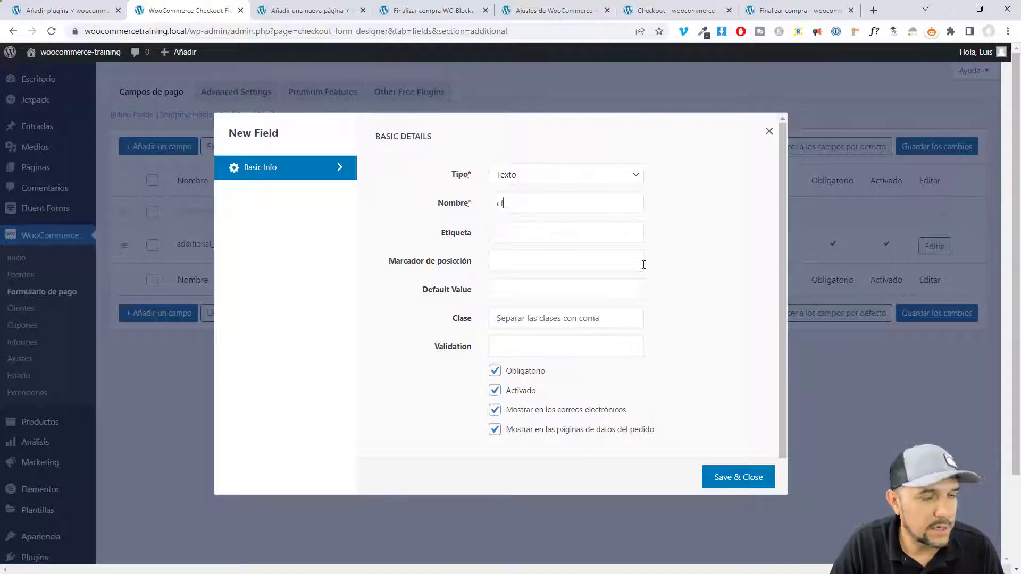
key("Tab")
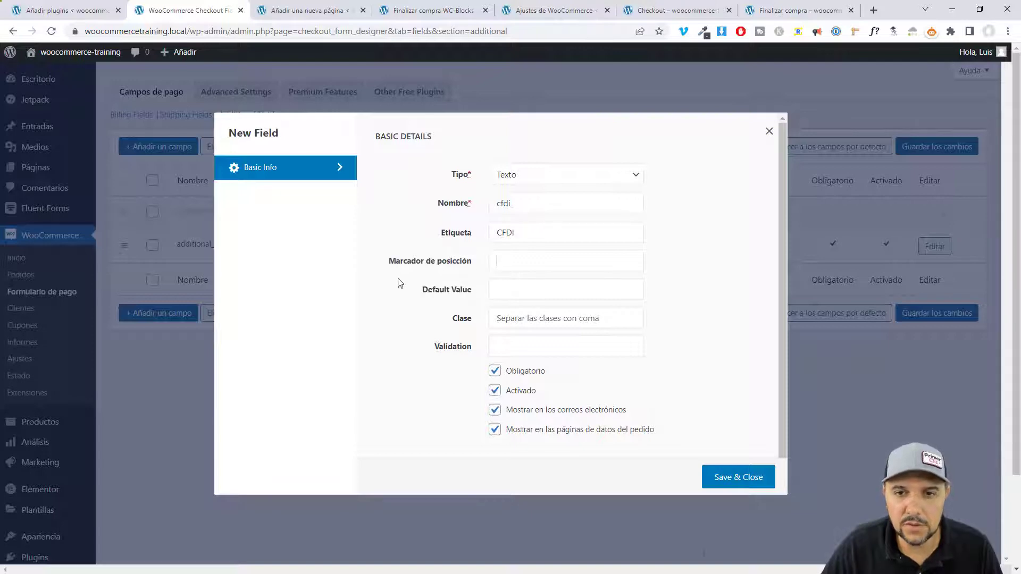
type("Ingre")
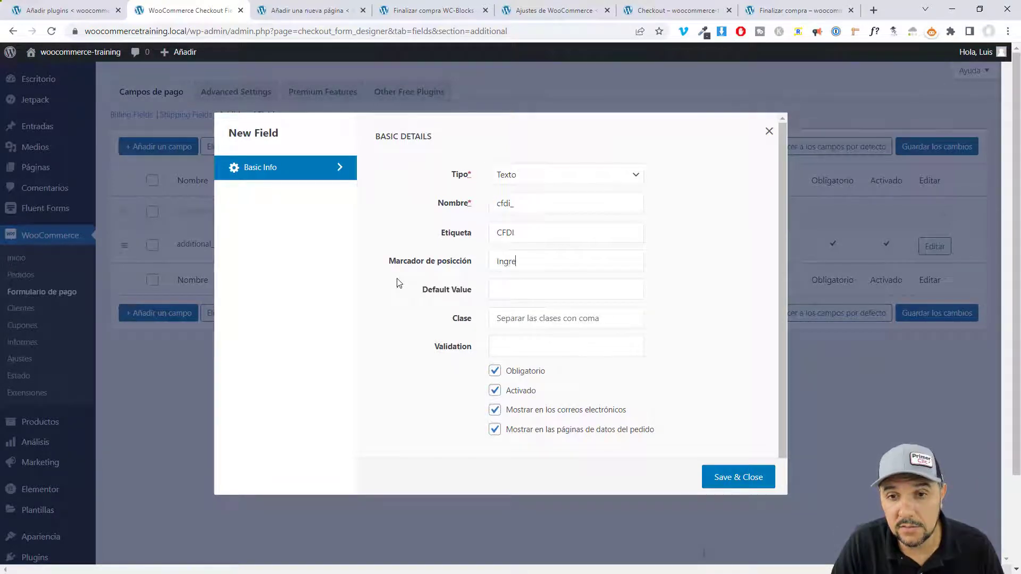
type("sa tu ")
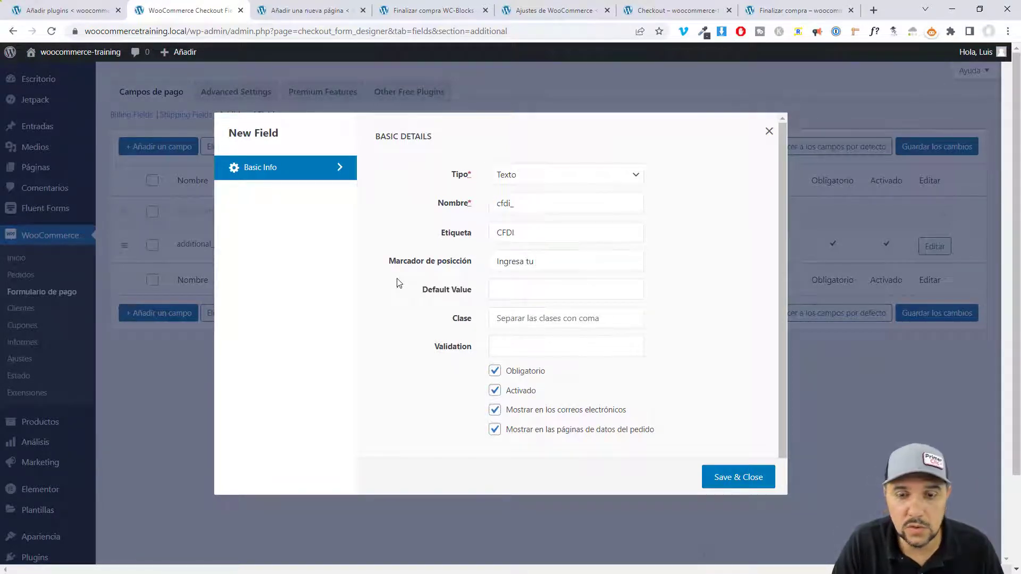
type("CFDI")
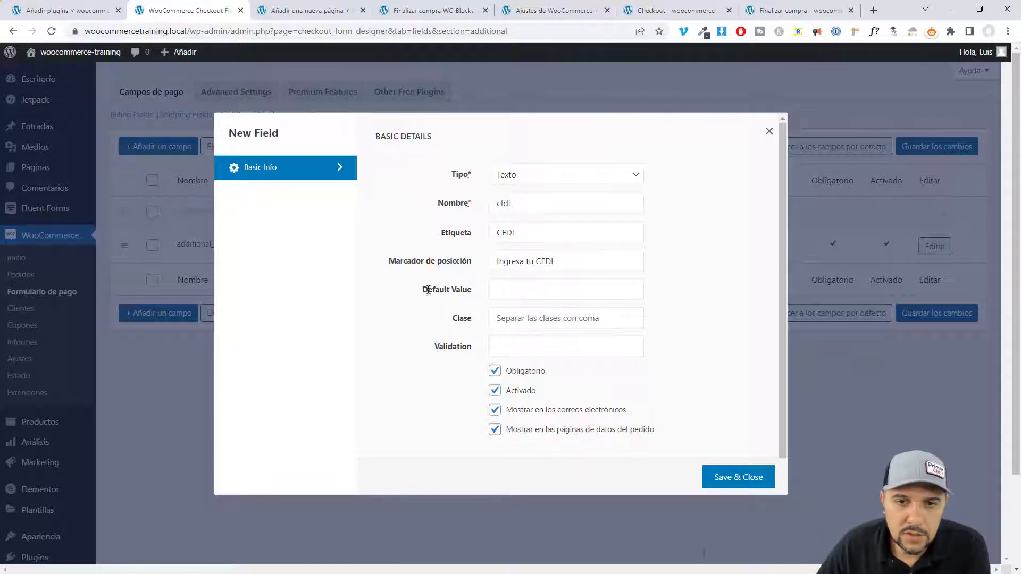
Review the new field's Default Value setting and compare it with the RFC input on the Finalizar compra page.
double_click(457, 290)
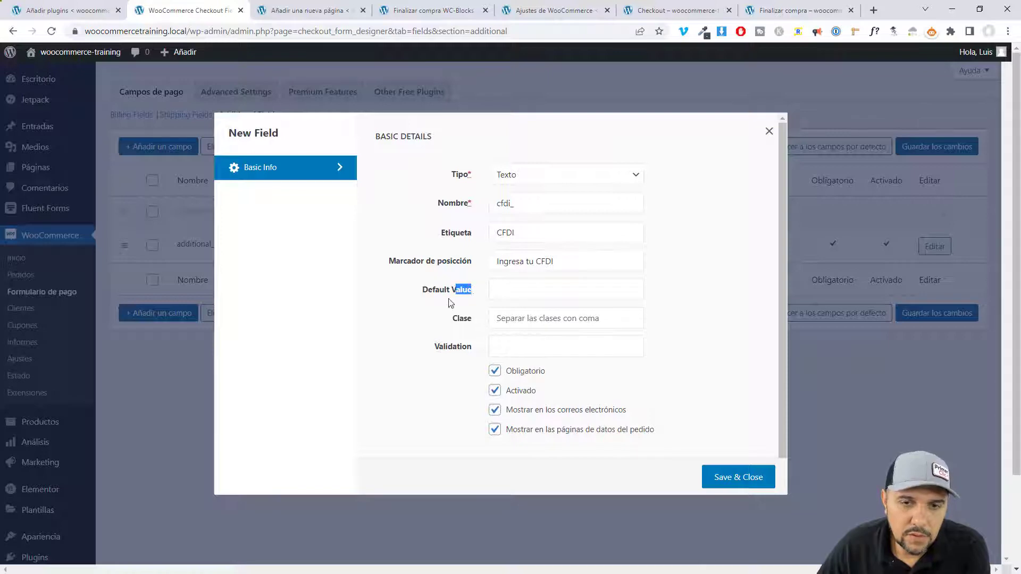
left_click(434, 291)
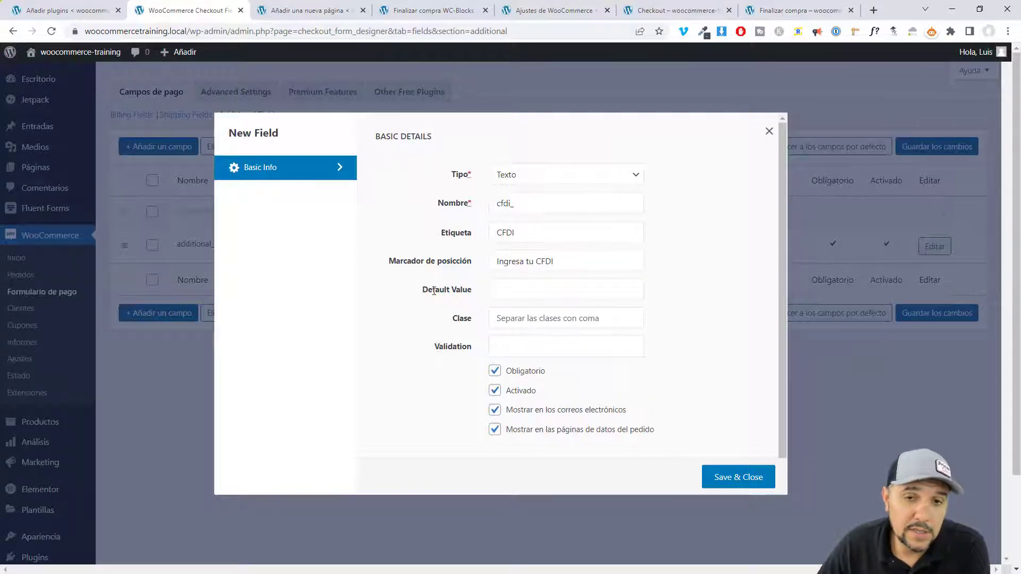
left_click(787, 14)
left_click(210, 351)
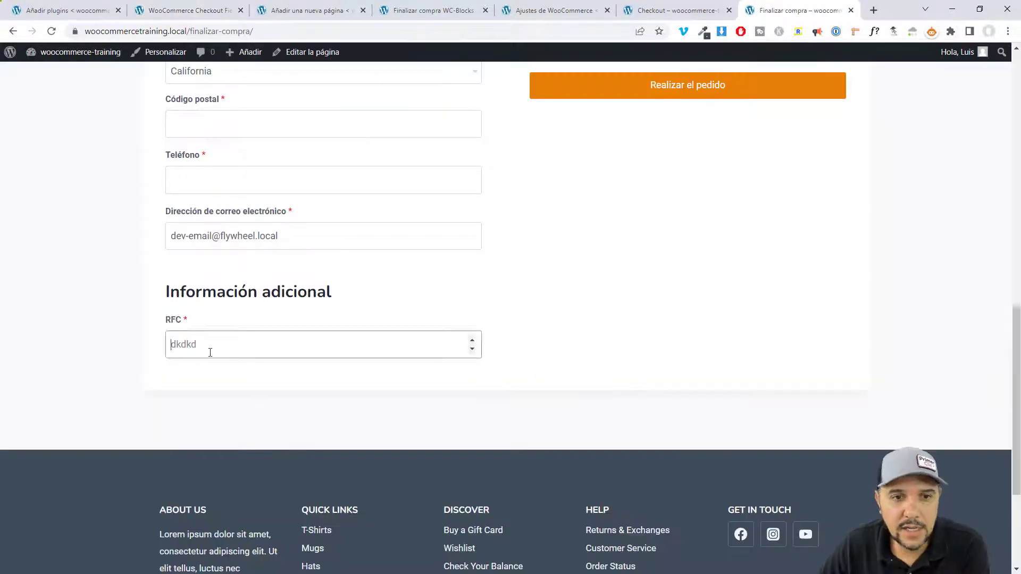
left_click(188, 10)
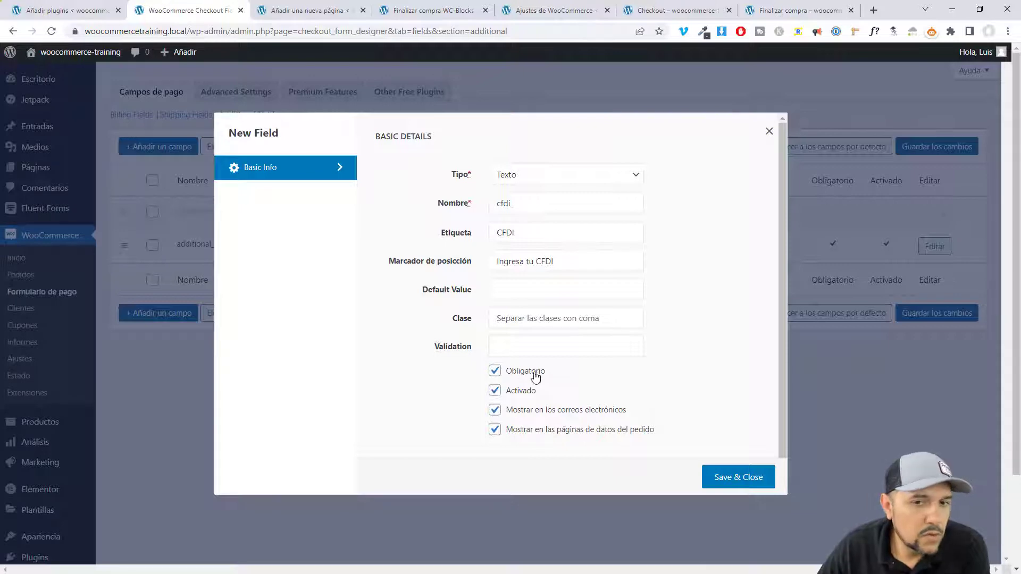
Make the CFDI field optional by turning off Obligatorio, and save the new field.
left_click(499, 373)
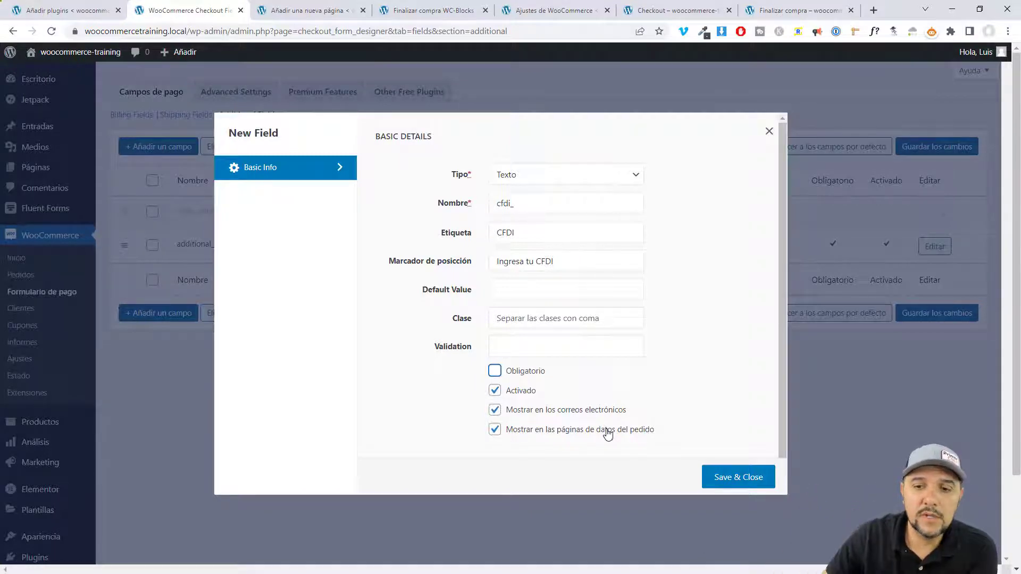
left_click(737, 478)
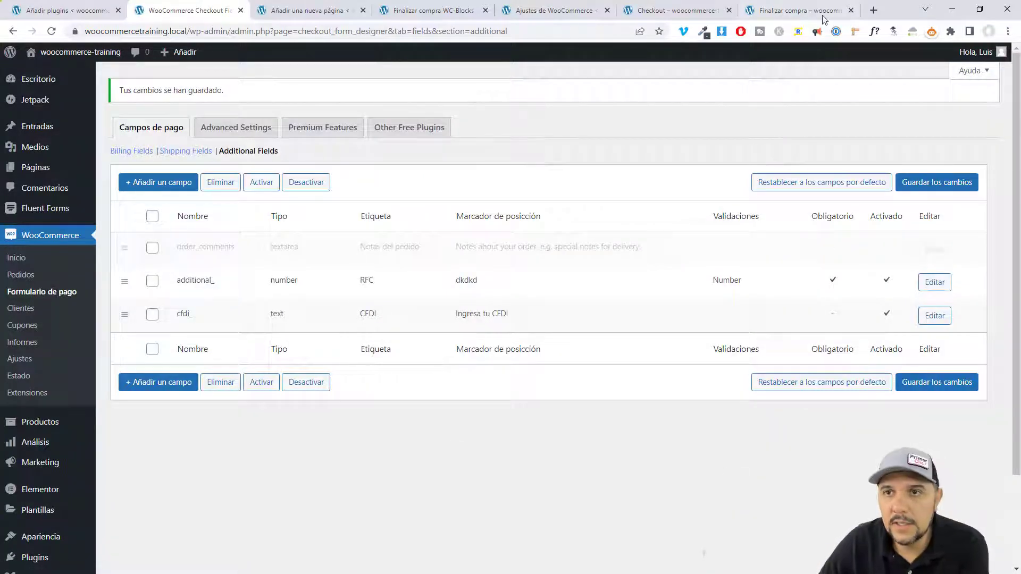
Reload the Finalizar compra page and check the RFC and CFDI fields together with the rest of the checkout form.
left_click(765, 18)
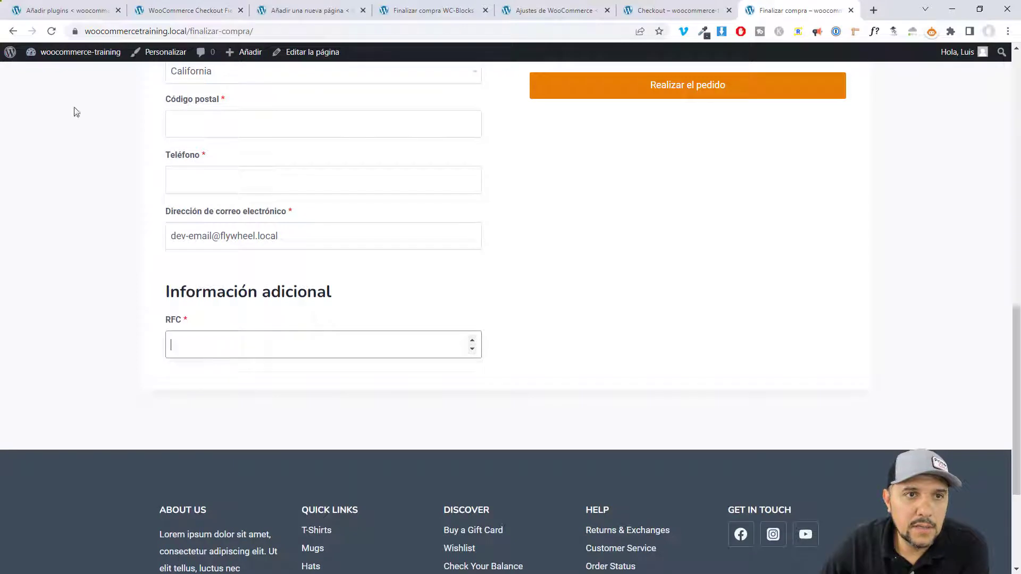
left_click(51, 32)
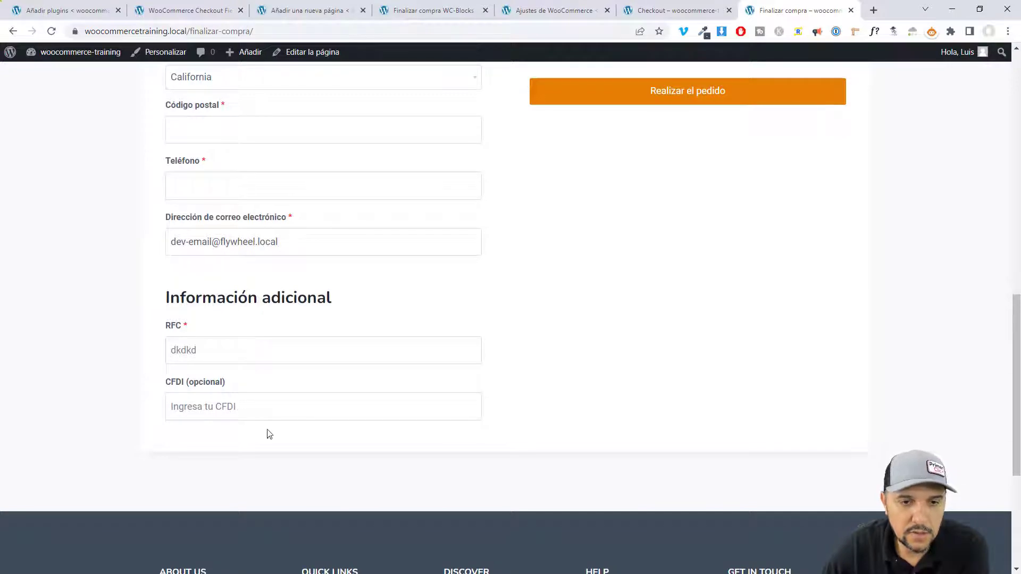
scroll(679, 409, "up", 6)
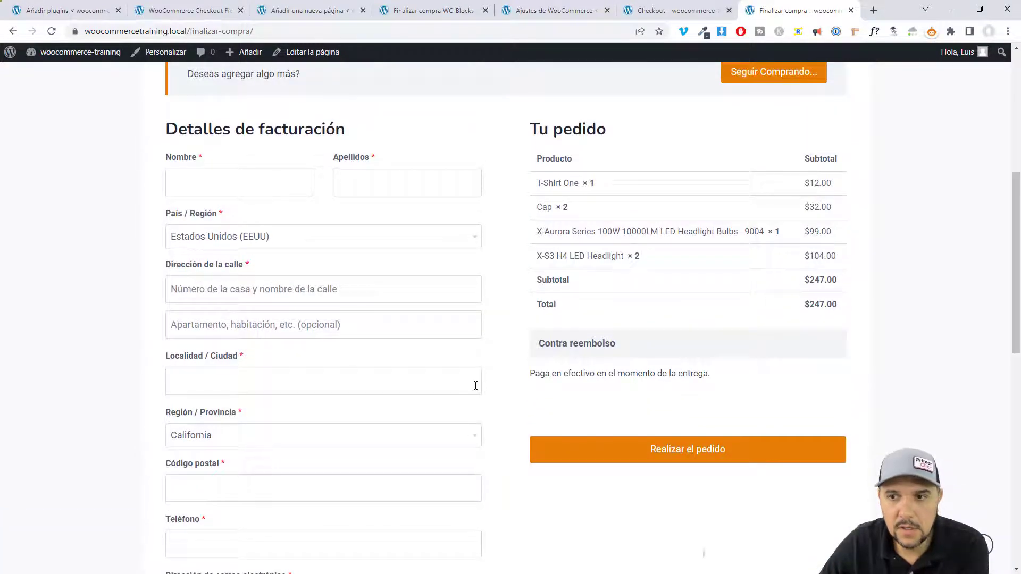
scroll(476, 386, "down", 4)
scroll(474, 385, "up", 4)
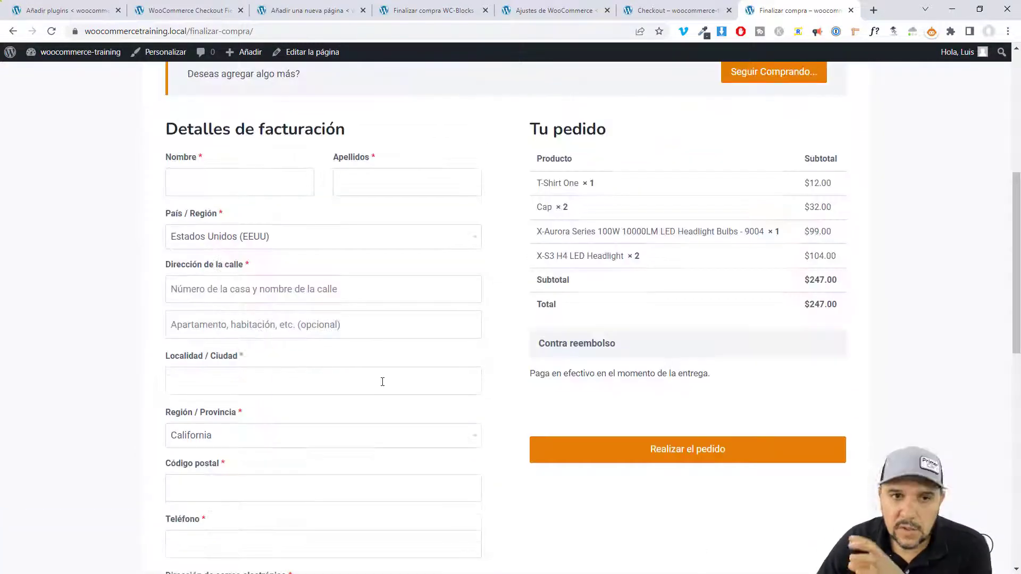
scroll(259, 367, "up", 4)
scroll(260, 367, "down", 2)
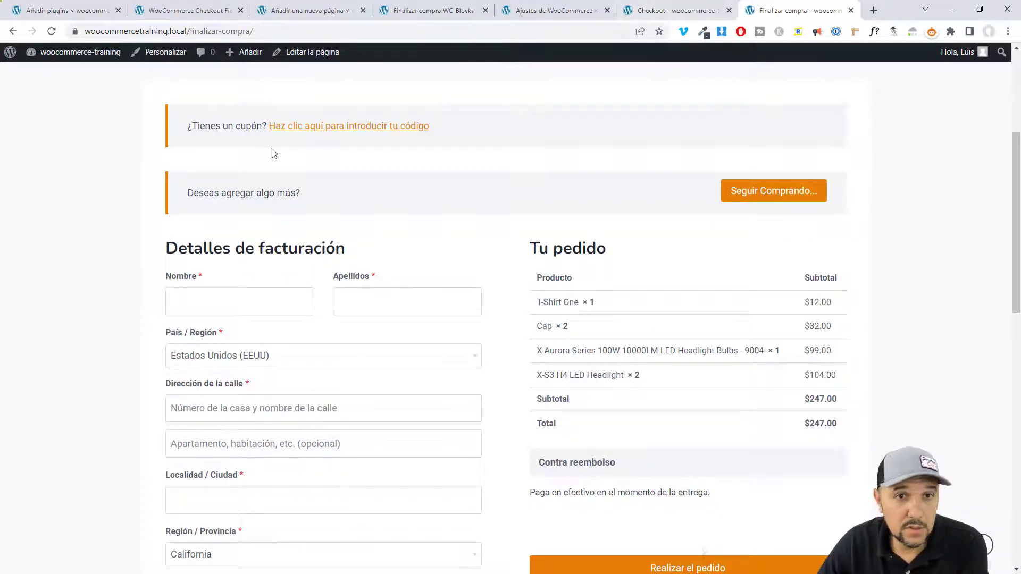
Open the Finalizar compra page for editing in the block editor.
scroll(272, 148, "up", 5)
left_click(324, 55)
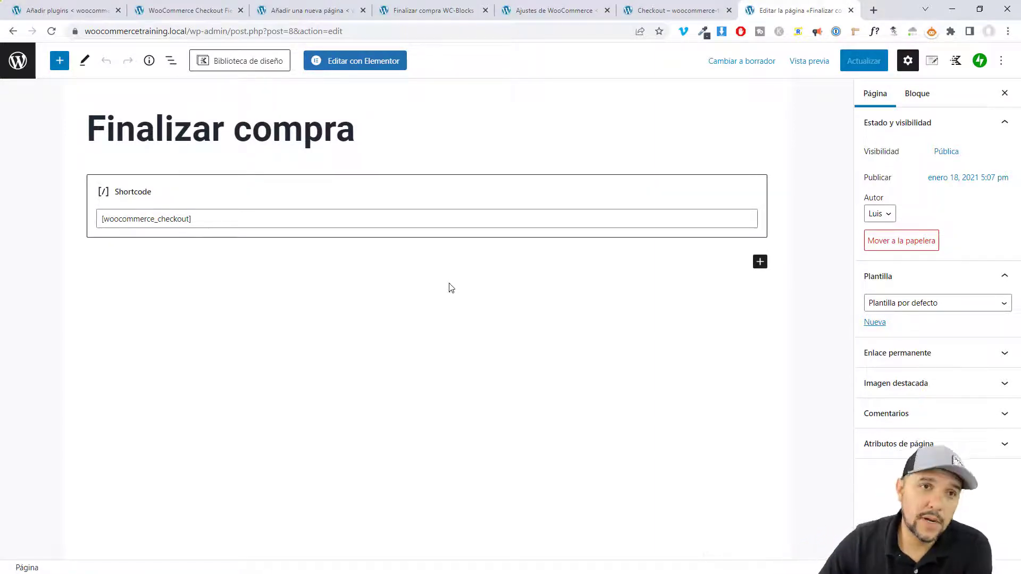
Search the plugin directory for woocommerce blocks.
left_click(185, 6)
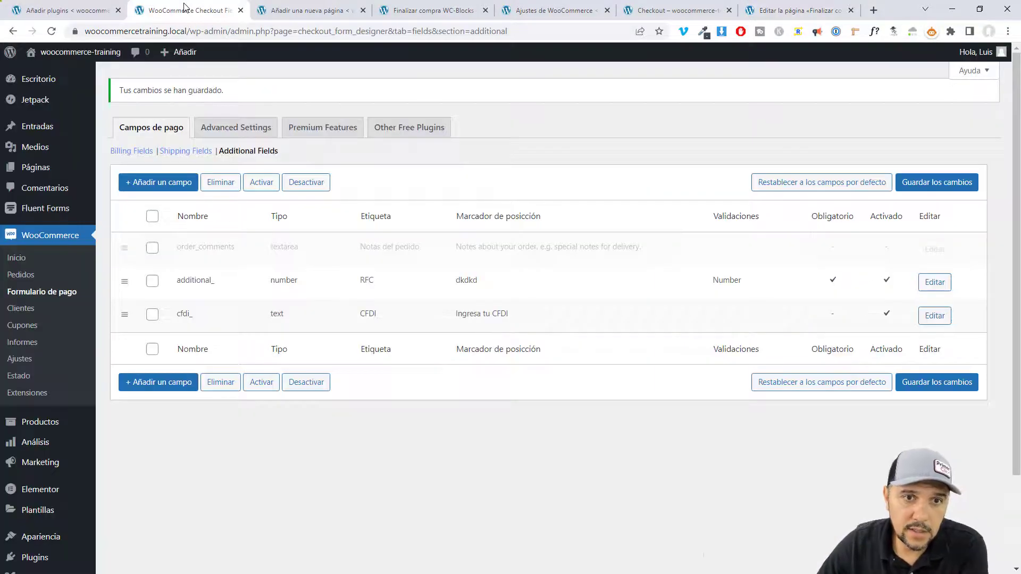
left_click(53, 10)
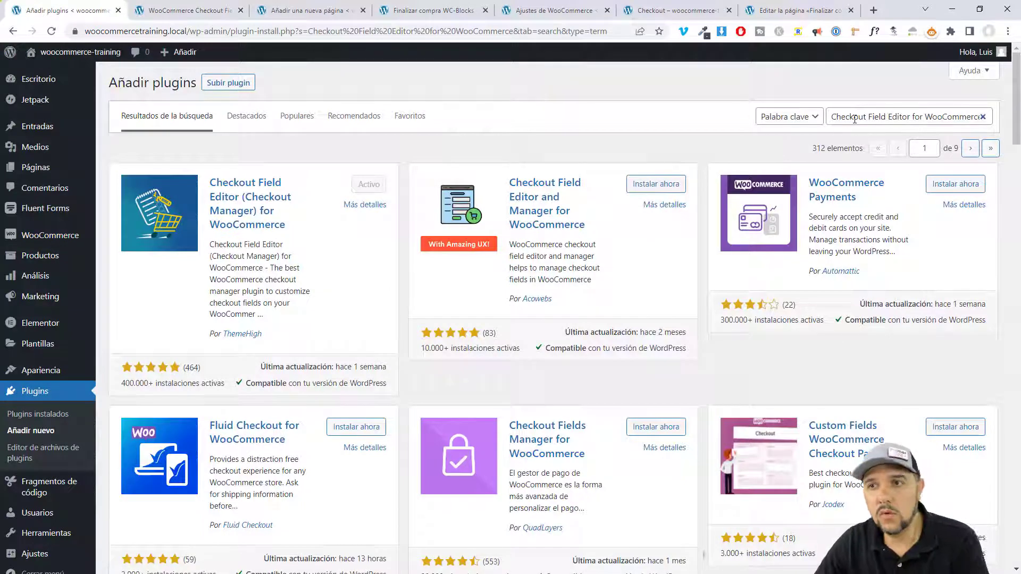
triple_click(964, 116)
type("woocommerce blocks")
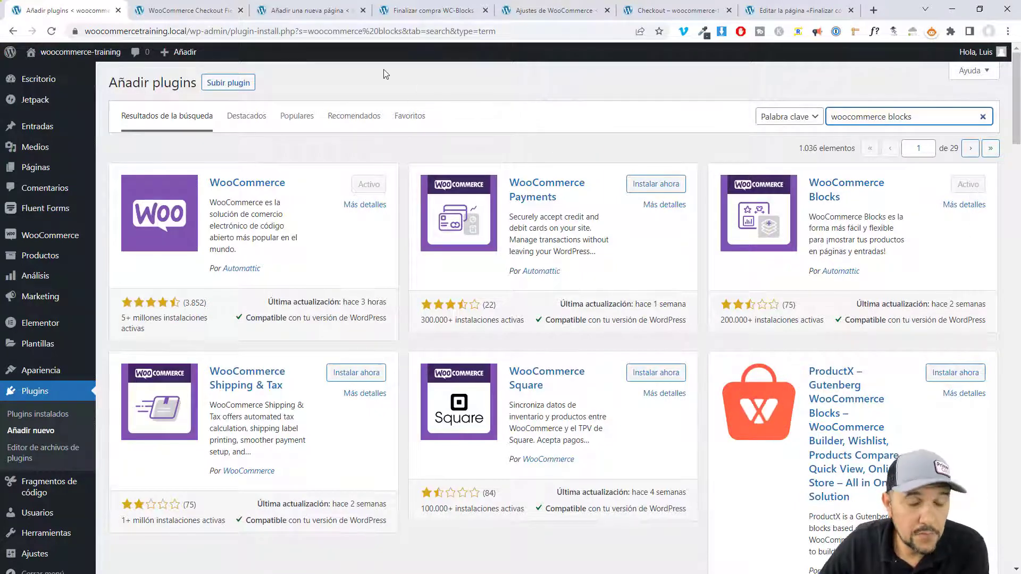
Find the Finalizar compra block with the search finali and insert it below the shortcode on the Finalizar compra page.
left_click(283, 13)
left_click(793, 10)
left_click(761, 262)
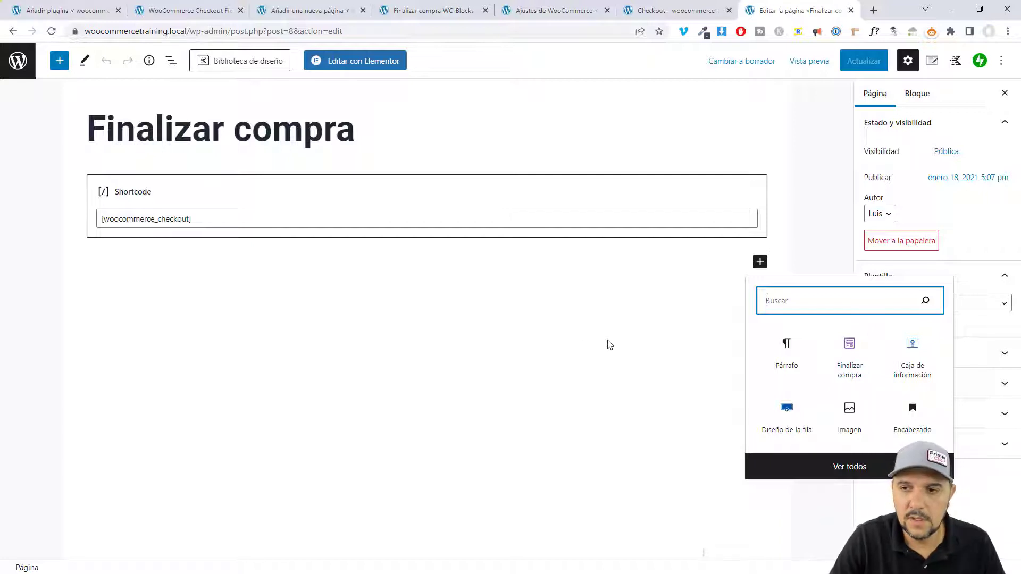
type("finali")
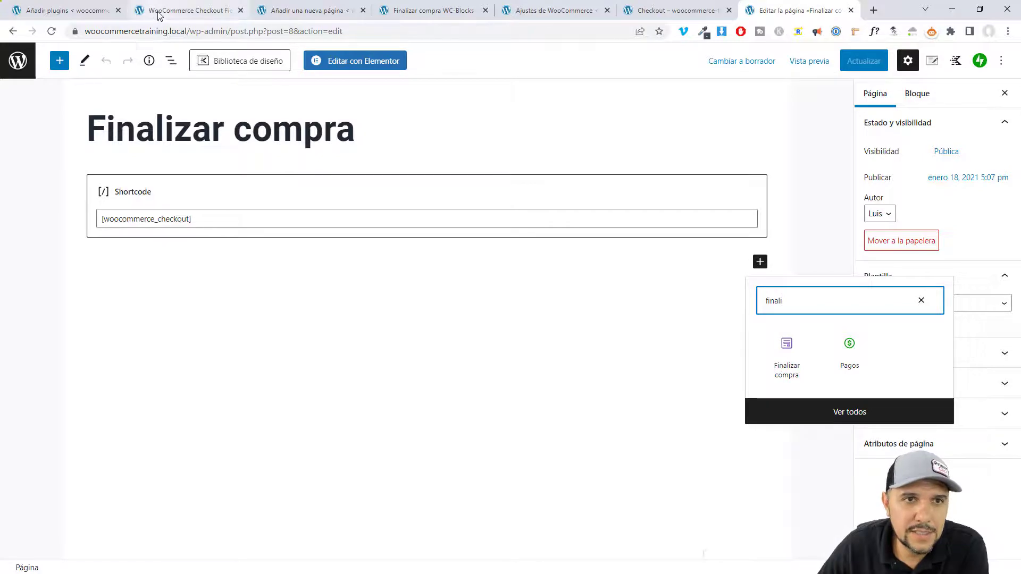
left_click(74, 11)
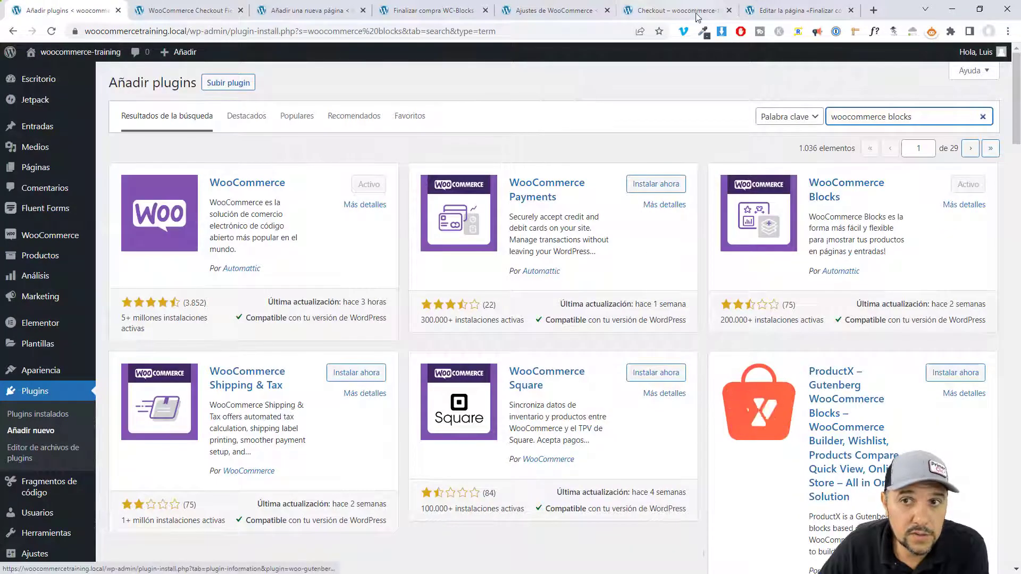
left_click(768, 9)
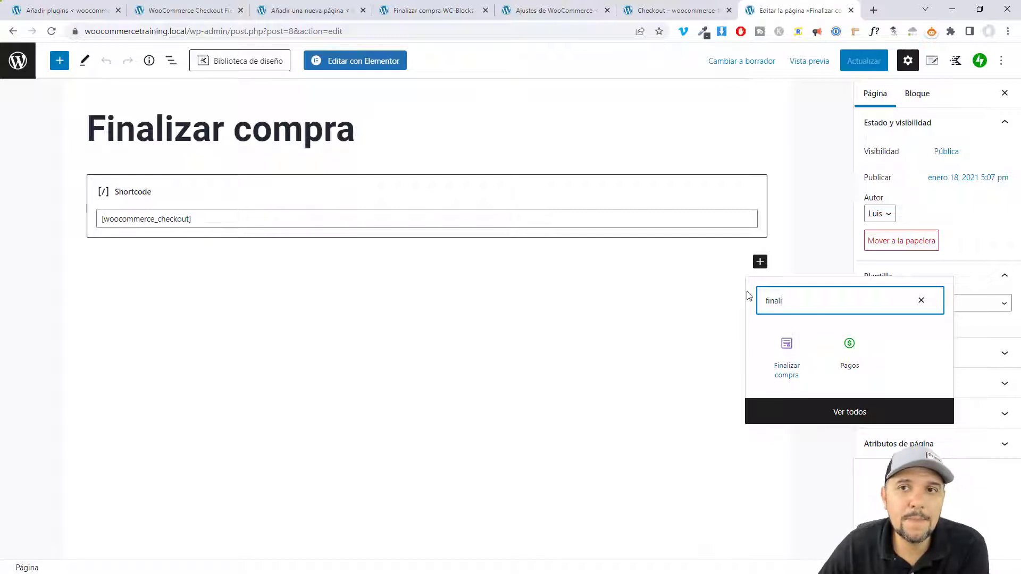
left_click(176, 10)
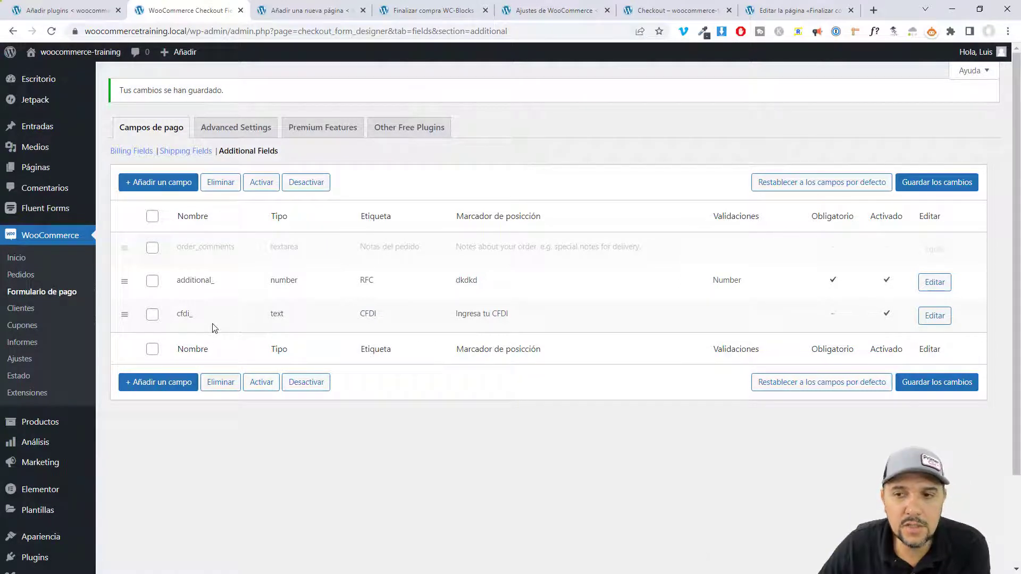
left_click(774, 14)
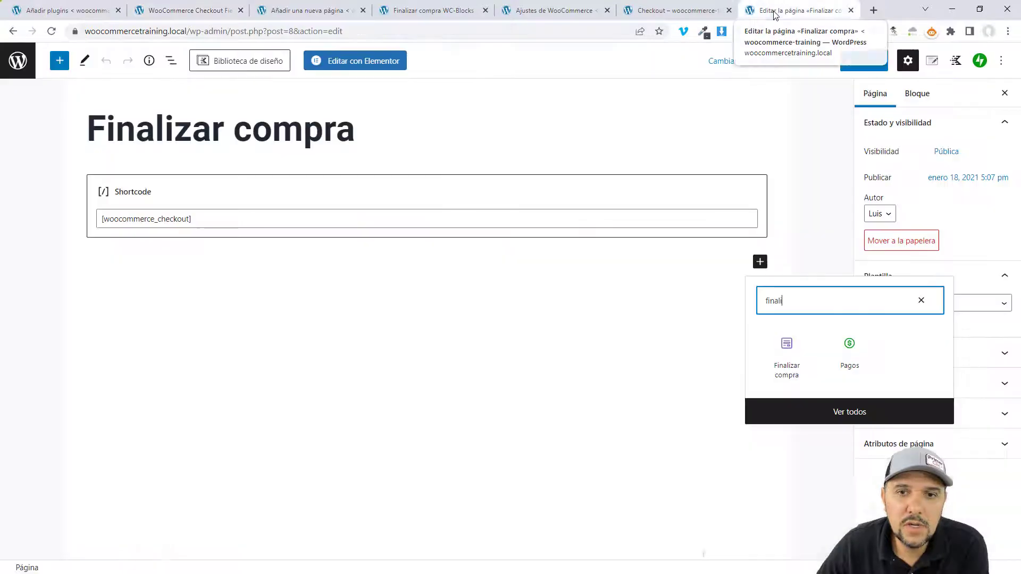
left_click(786, 354)
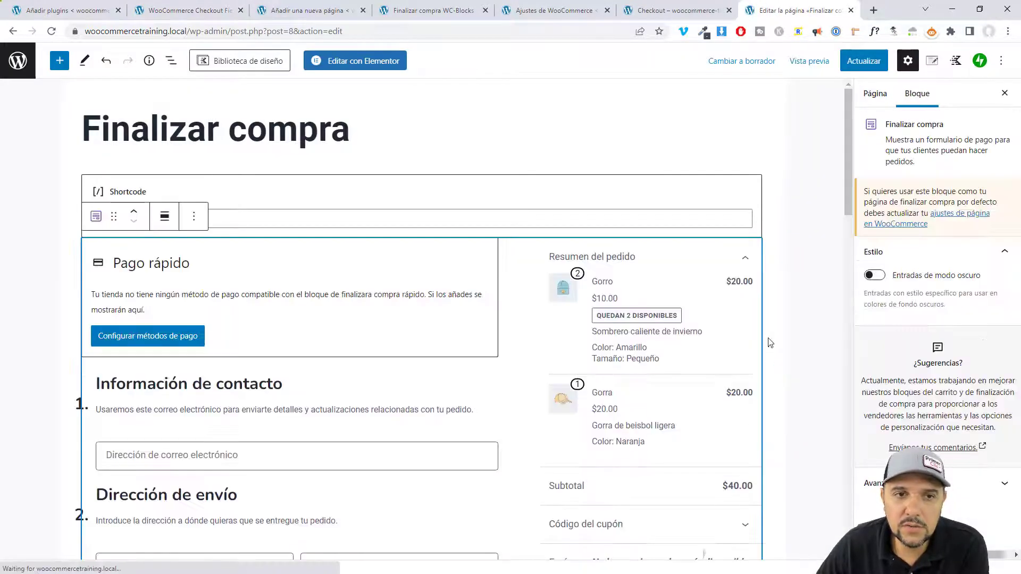
Look over the inserted Finalizar compra block, update the page and view the published version.
scroll(298, 378, "down", 10)
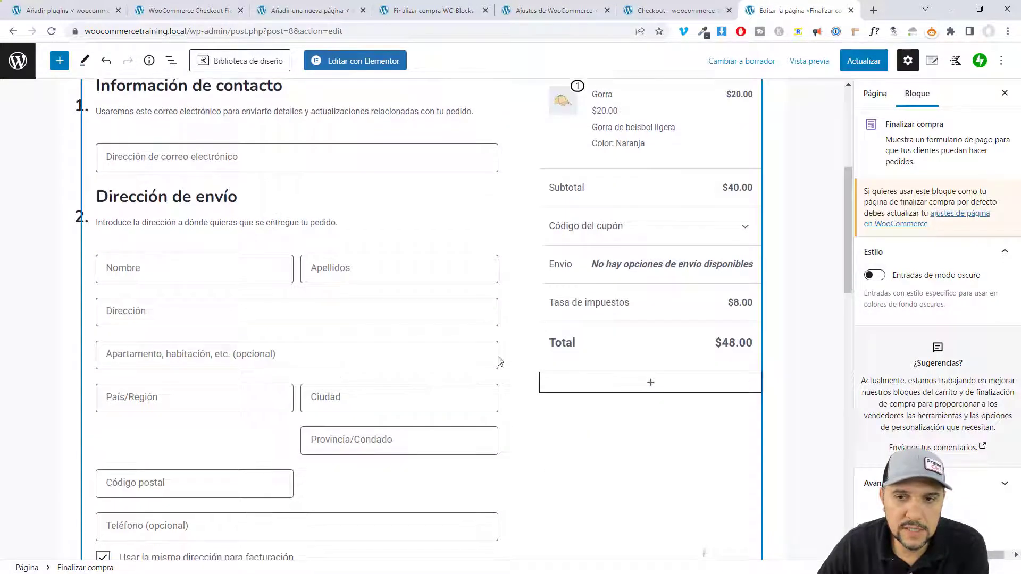
scroll(328, 338, "up", 10)
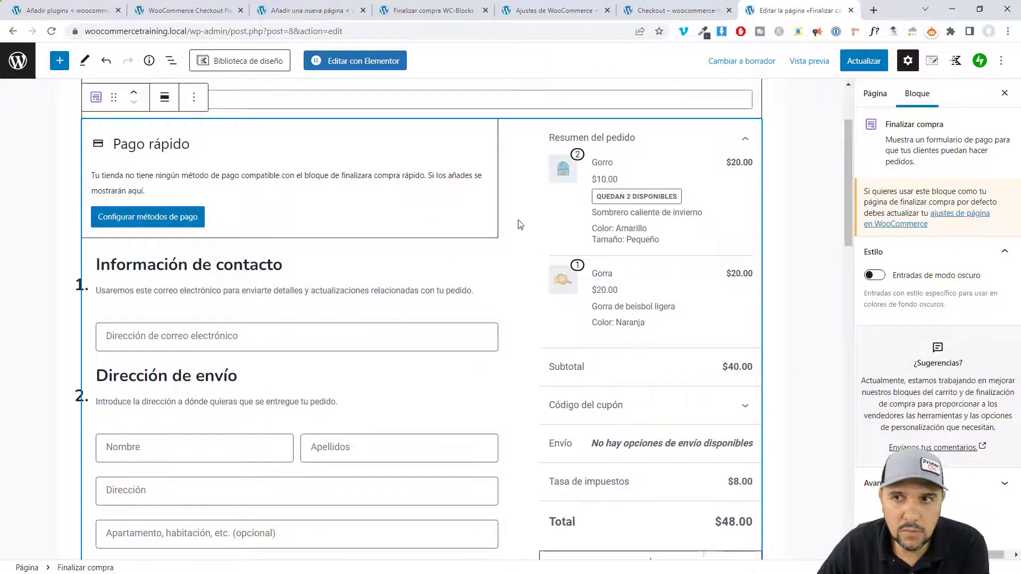
left_click(867, 63)
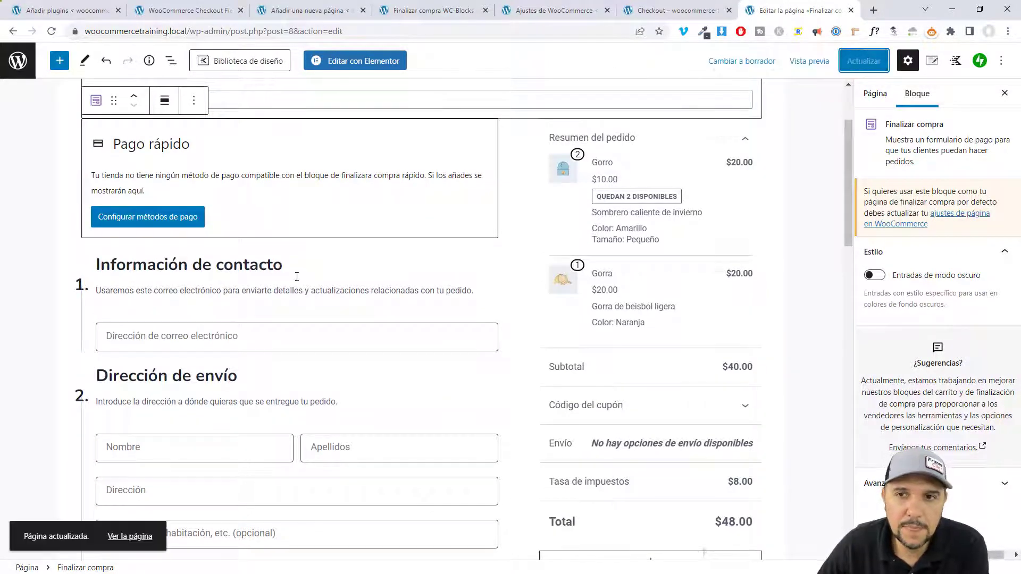
left_click(139, 537)
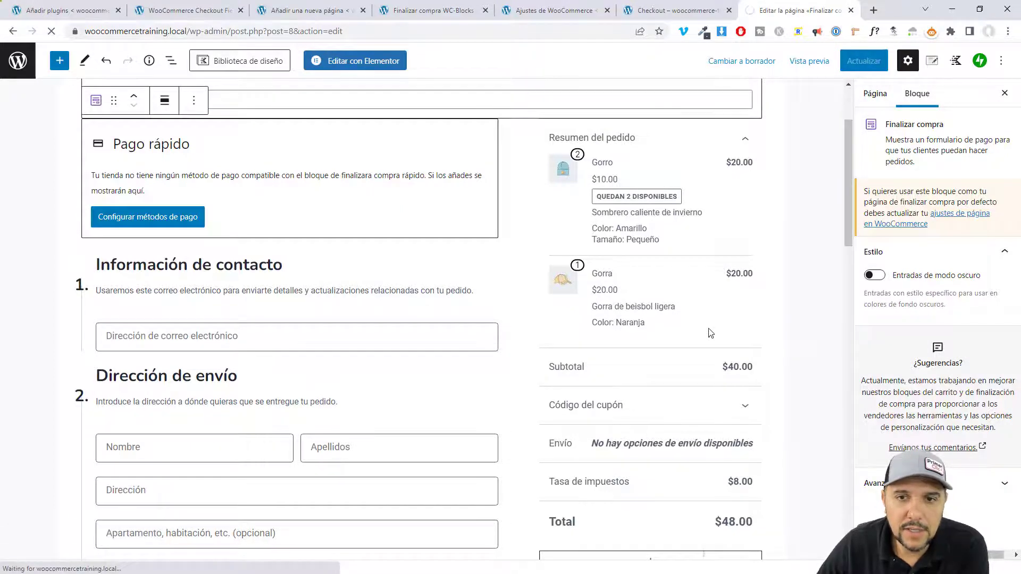
Check the RFC and CFDI fields in the shortcode form against the Información de contacto section of the block form.
scroll(835, 314, "down", 2)
scroll(229, 234, "down", 7)
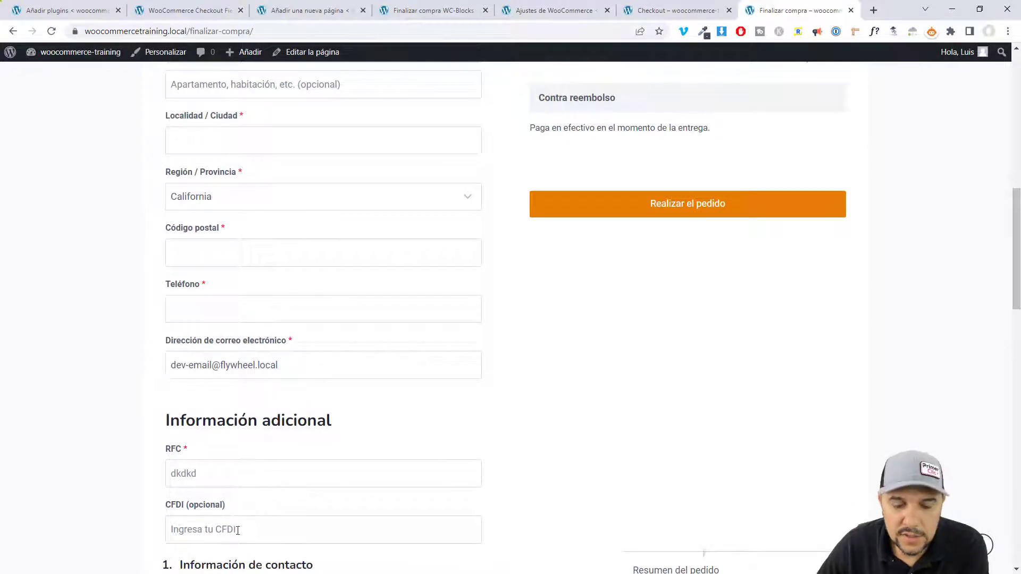
left_click(197, 477)
left_click(183, 513)
left_click(182, 474)
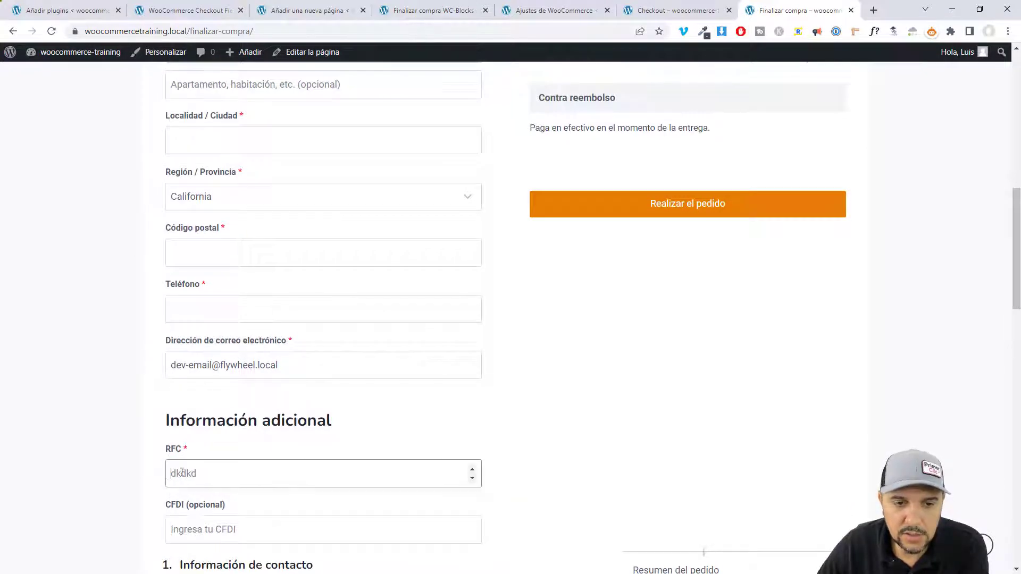
left_click(183, 513)
scroll(134, 474, "down", 5)
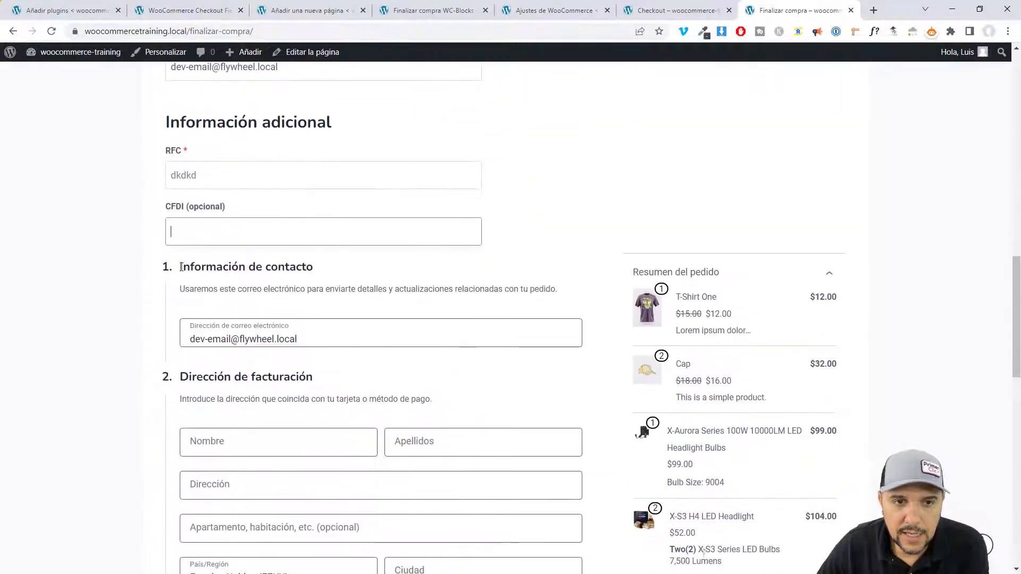
left_click_drag(179, 265, 346, 275)
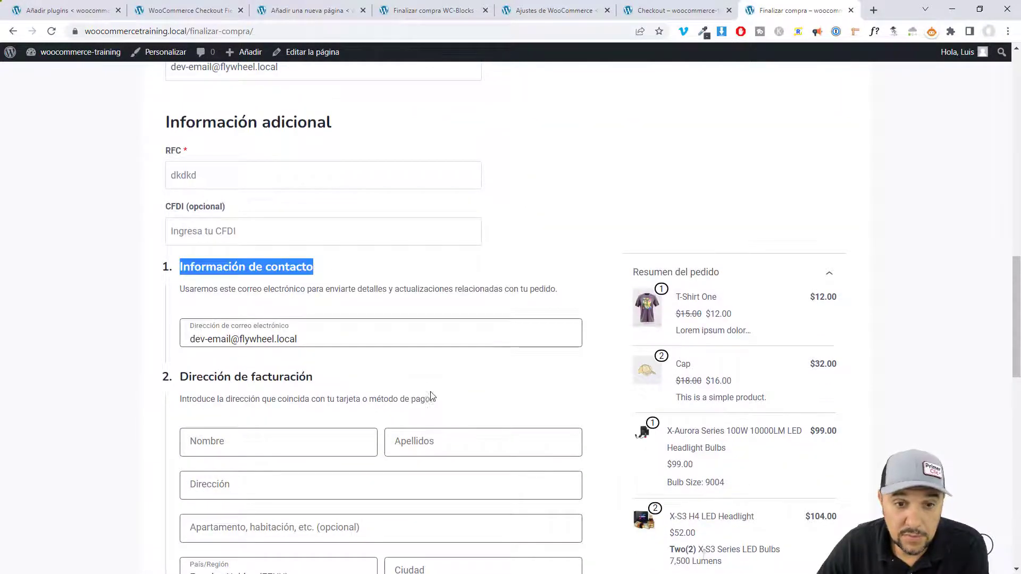
Examine the block form's billing address, payment options and order note, and compare them with the shortcode form above.
scroll(433, 395, "down", 5)
scroll(365, 389, "down", 2)
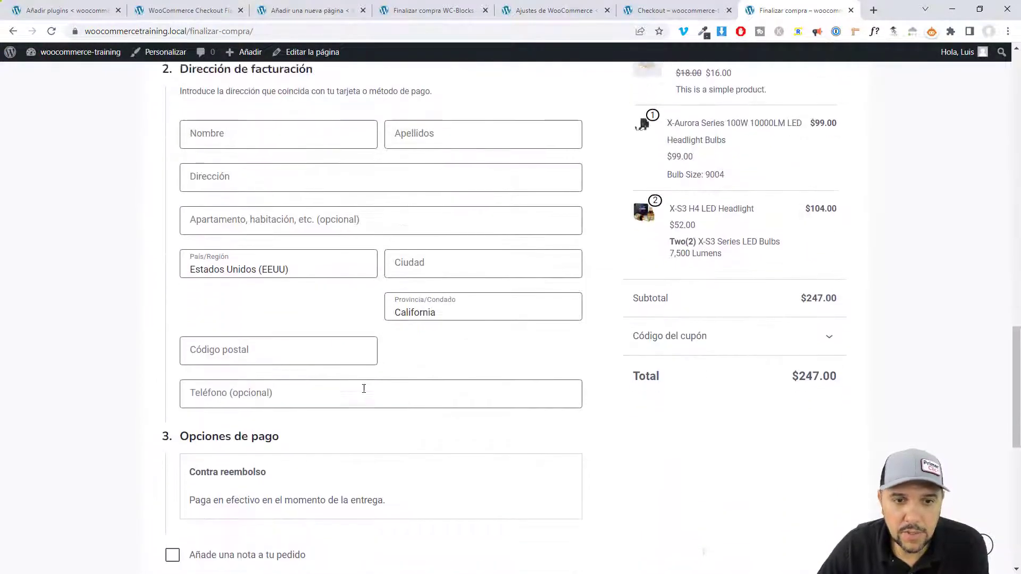
scroll(308, 372, "down", 3)
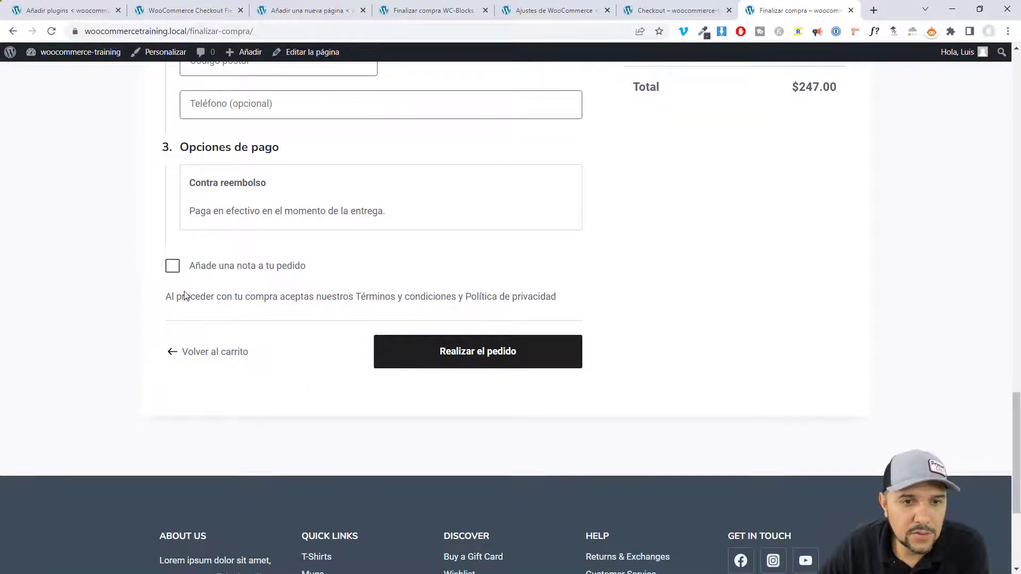
scroll(319, 367, "up", 3)
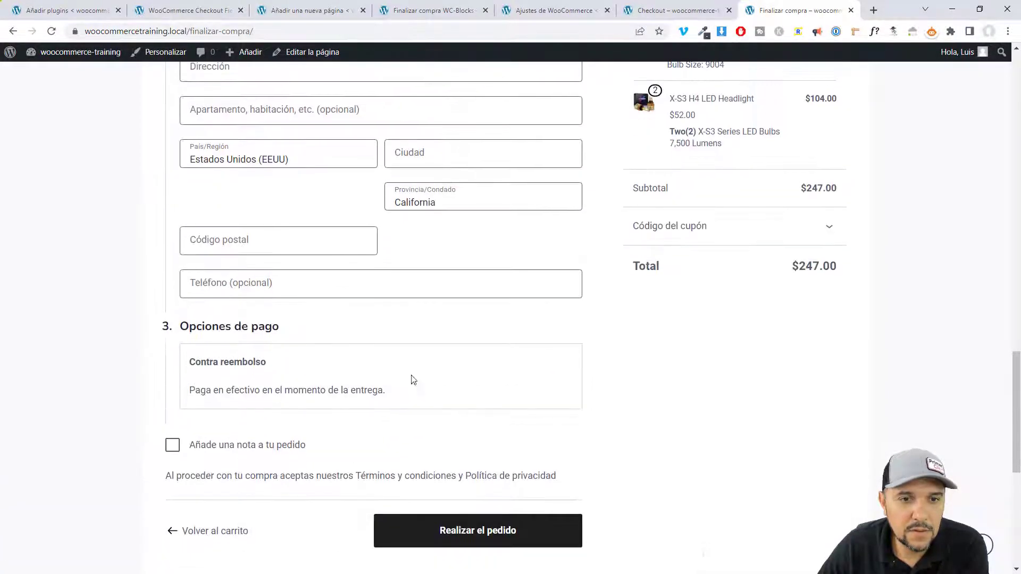
scroll(337, 453, "down", 5)
scroll(337, 454, "up", 7)
scroll(336, 452, "up", 13)
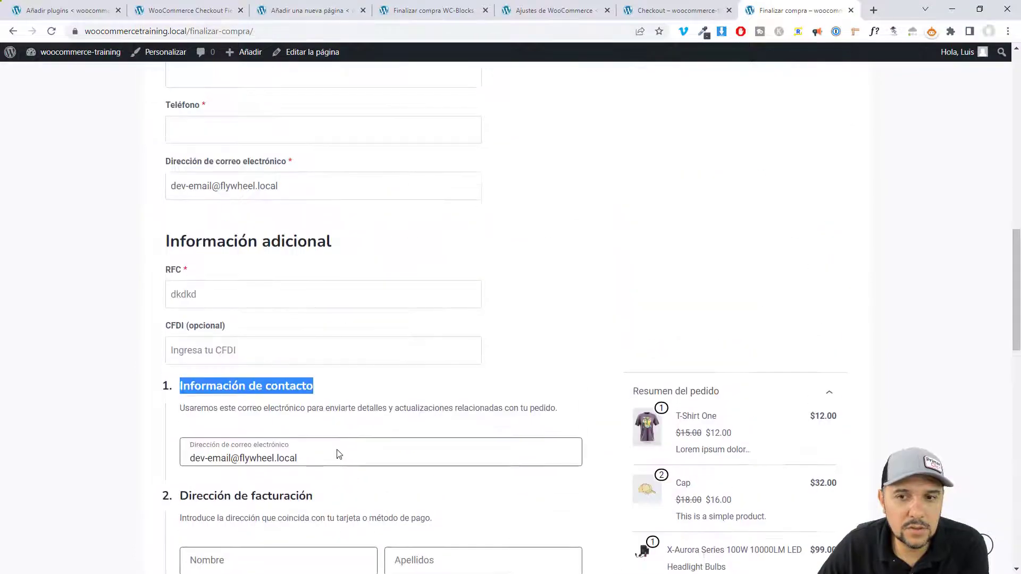
scroll(336, 452, "up", 1)
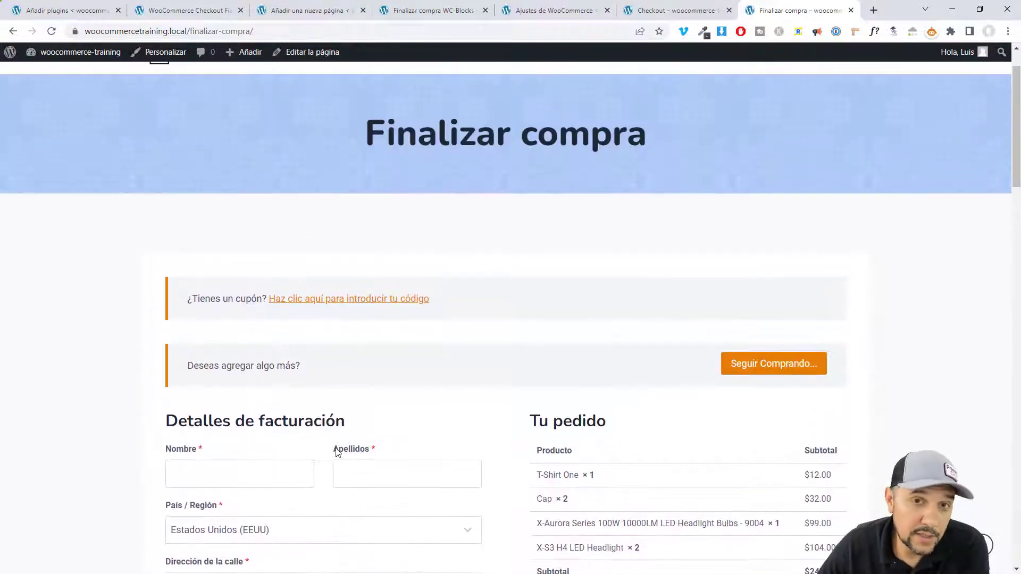
Reload the Finalizar compra WC-Blocks page and check its checkout form for the custom fields.
left_click(423, 13)
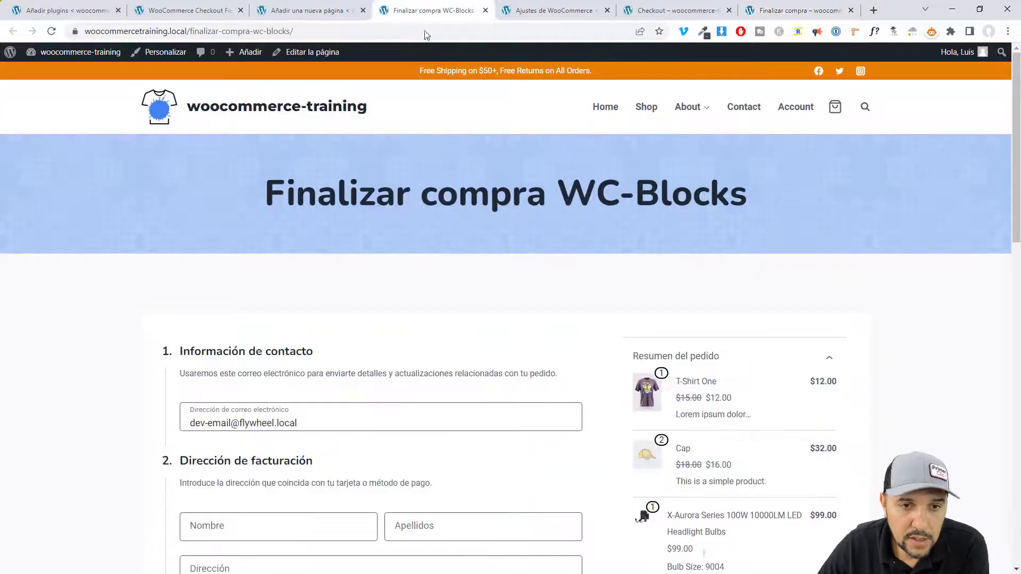
left_click_drag(190, 31, 291, 32)
scroll(426, 372, "down", 10)
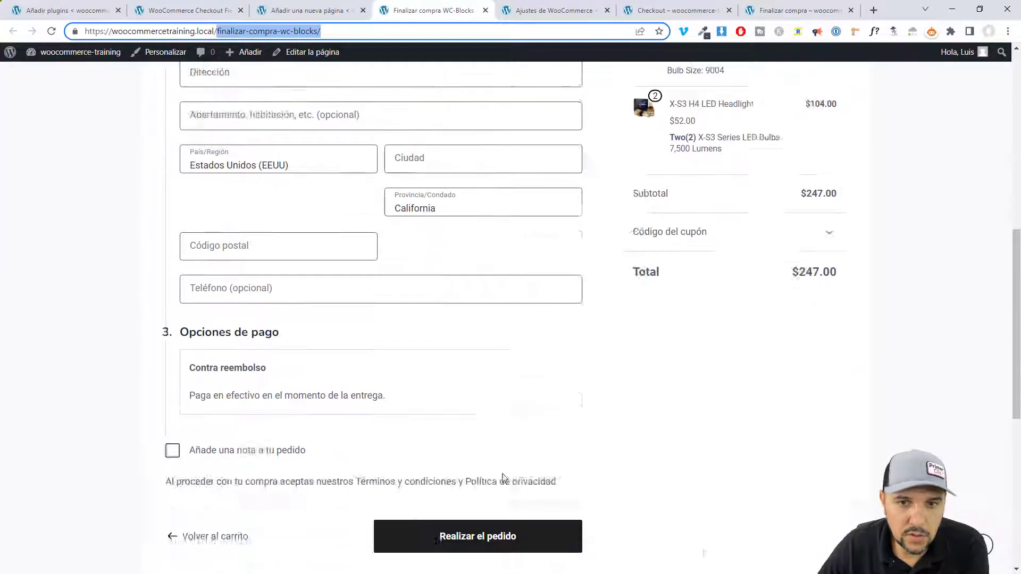
key("Return")
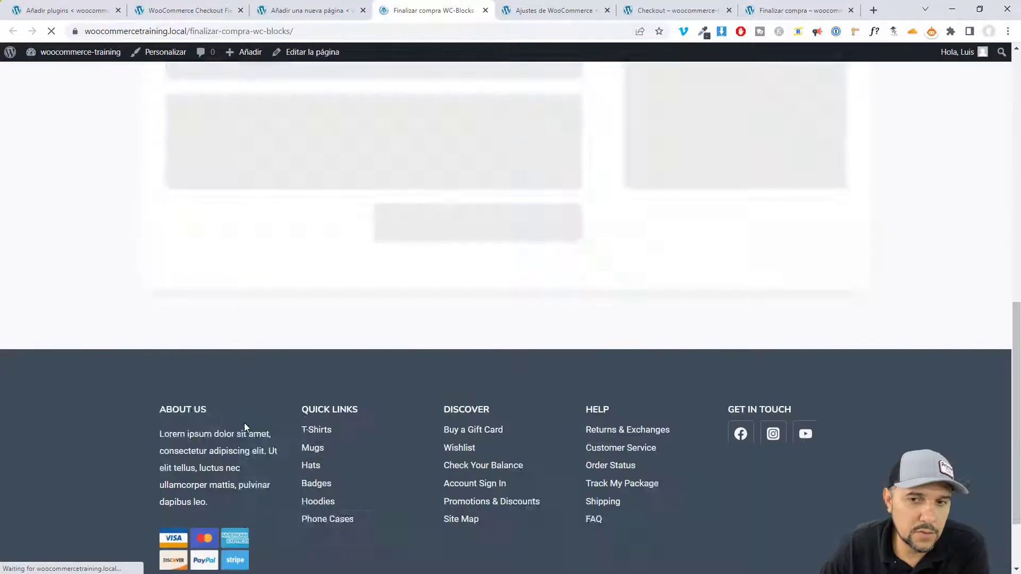
scroll(244, 423, "up", 15)
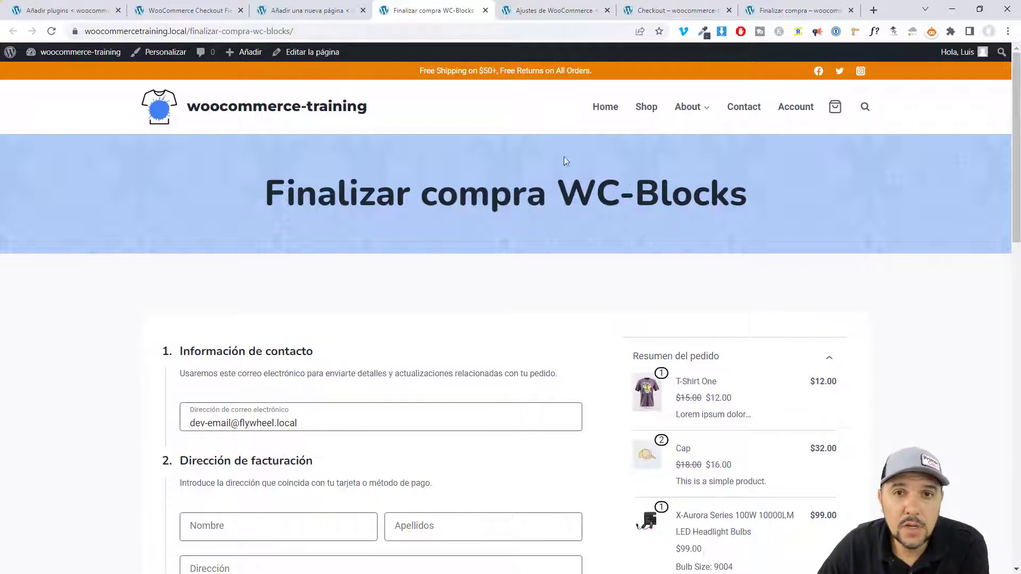
Switch to the block editor of the Finalizar compra WC-Blocks page.
left_click(300, 10)
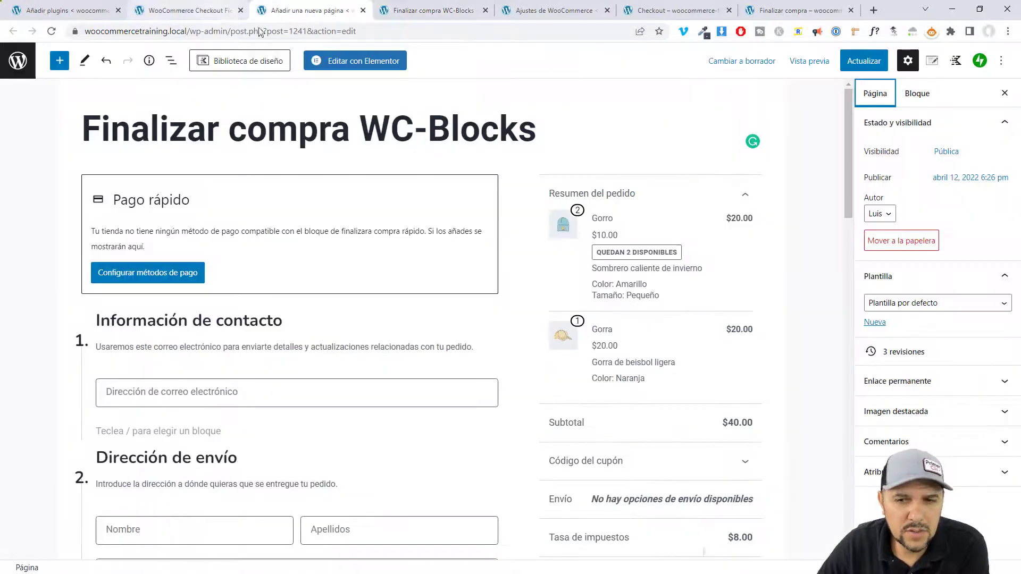
left_click(191, 11)
left_click(299, 10)
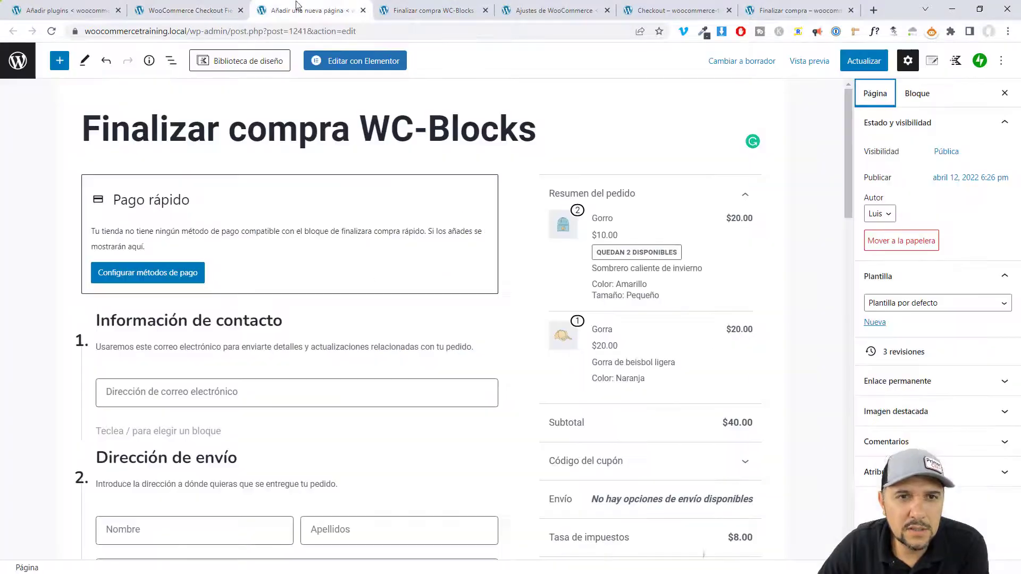
Delete the checkout content from the Finalizar compra WC-Blocks page and insert a fresh Finalizar compra block.
scroll(545, 340, "down", 3)
scroll(546, 339, "down", 15)
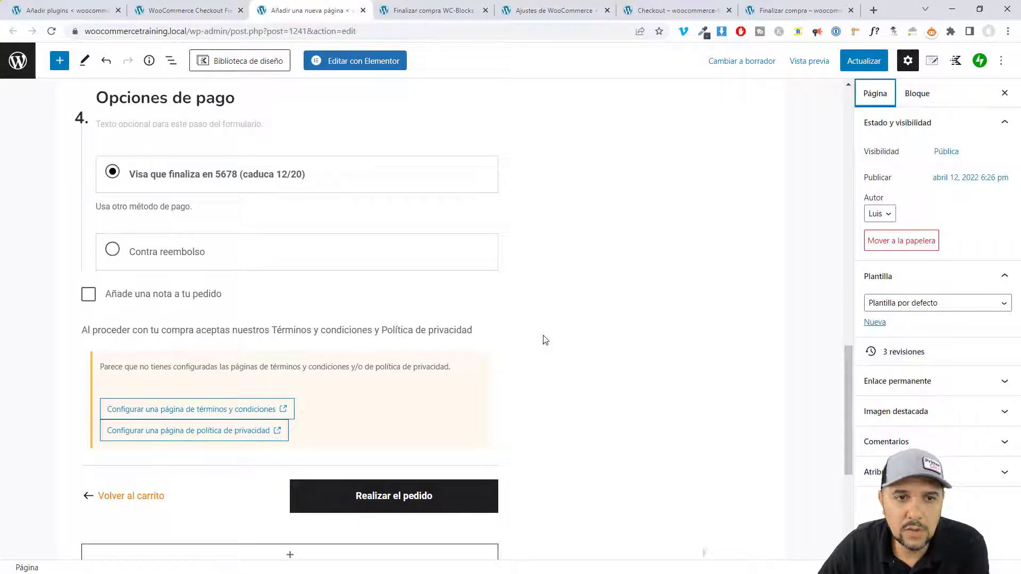
scroll(543, 335, "up", 3)
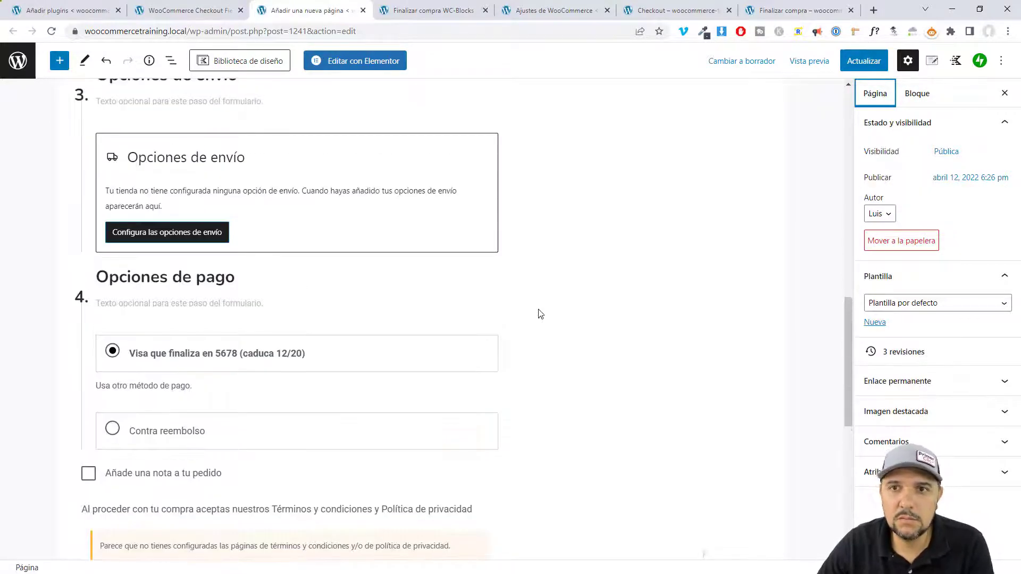
left_click(634, 155)
key("Delete")
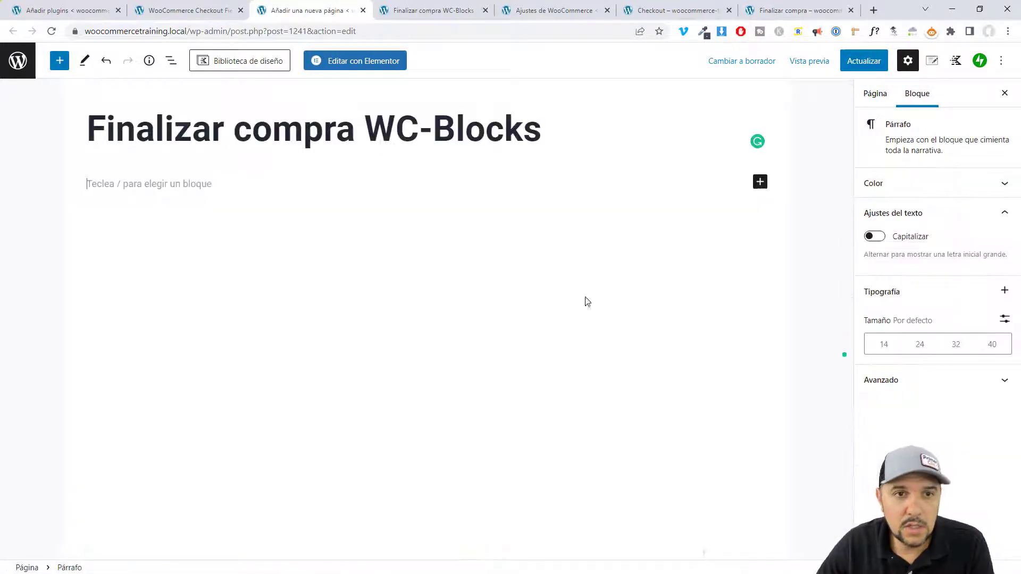
left_click(760, 182)
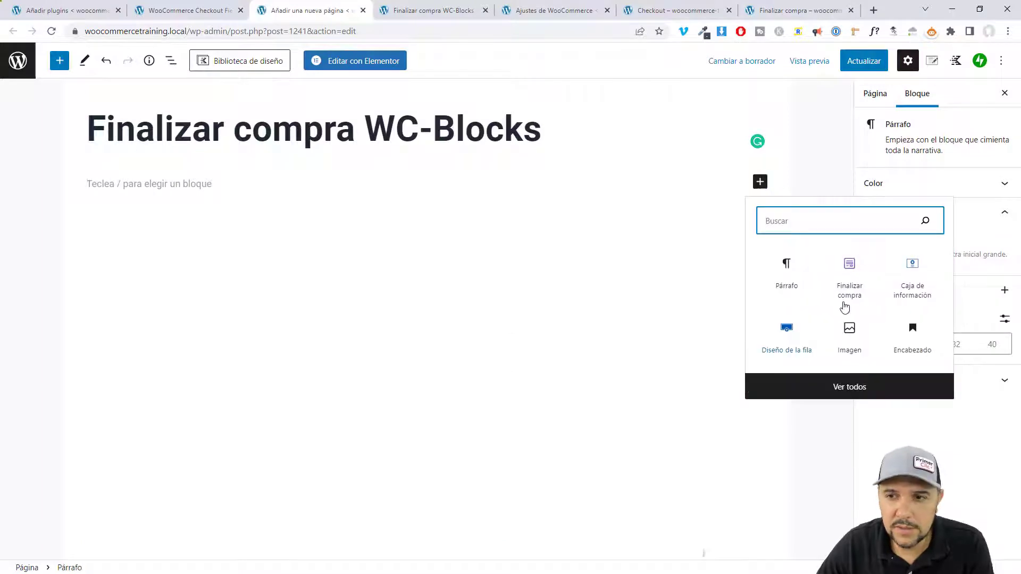
left_click(847, 263)
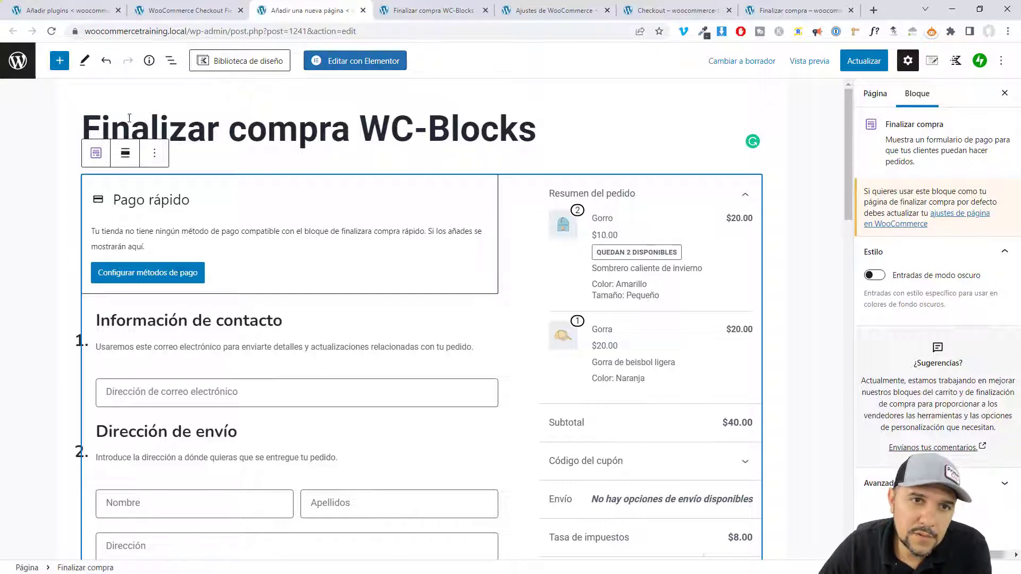
left_click_drag(84, 121, 543, 135)
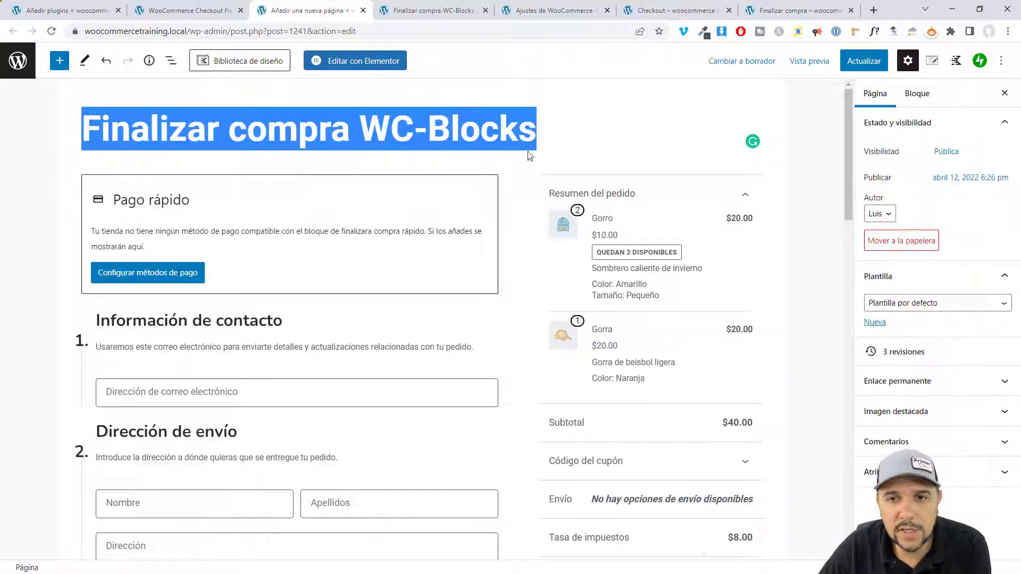
left_click(804, 288)
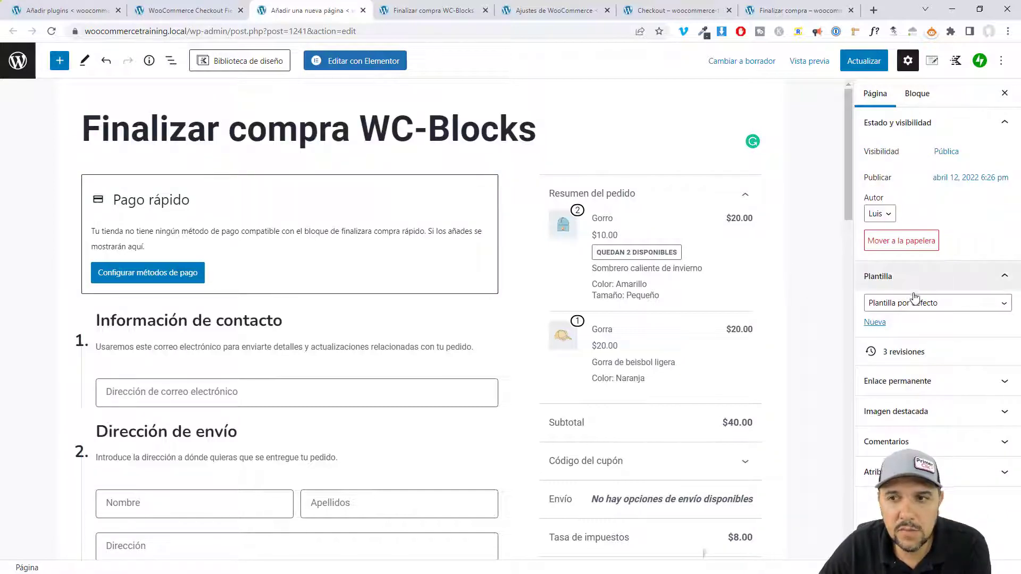
Open the advanced WooCommerce settings and search the Página de pago choices for "finali", leaving the selection as is.
left_click(79, 9)
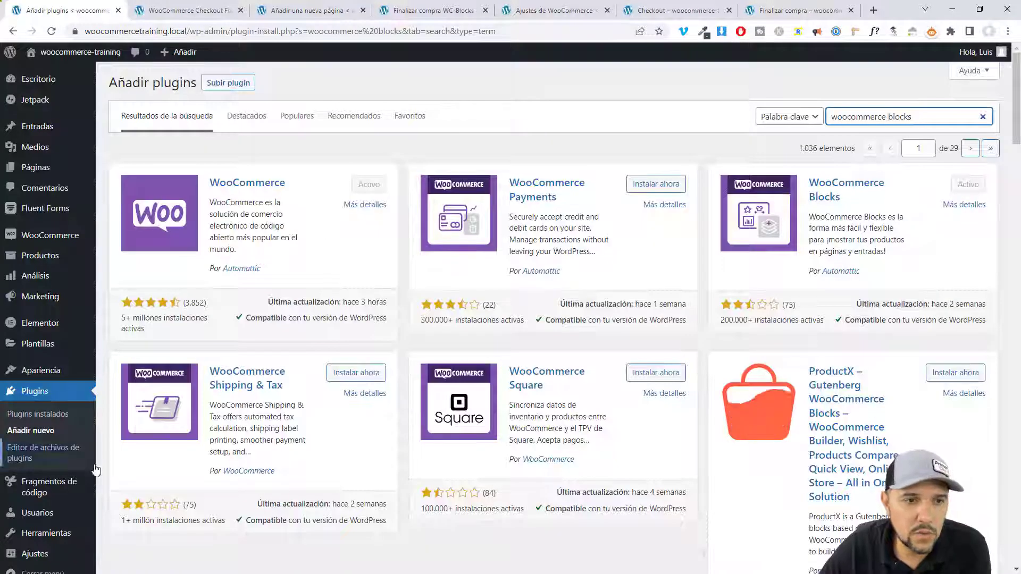
mouse_move(40, 244)
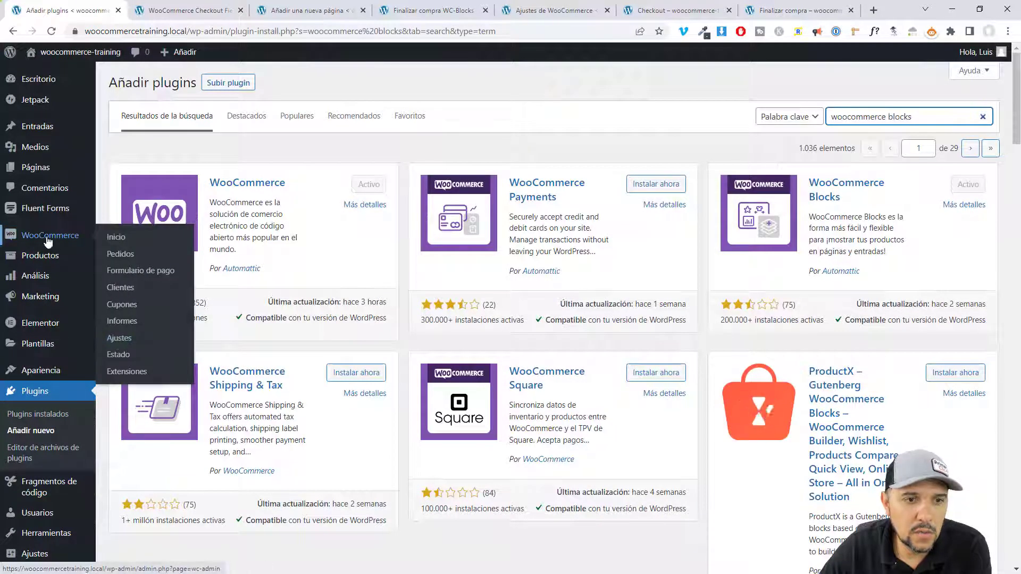
left_click(114, 342)
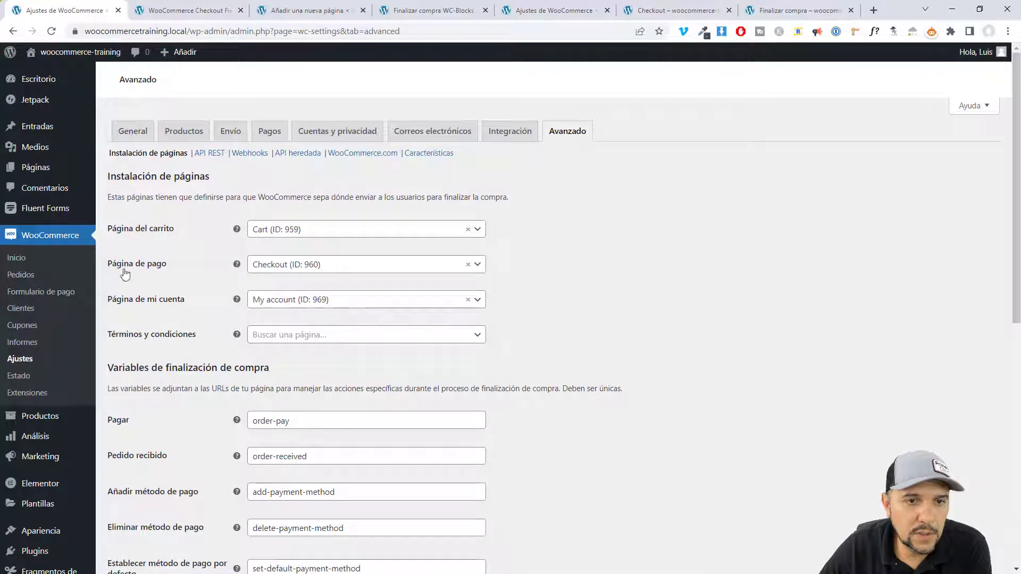
left_click(327, 266)
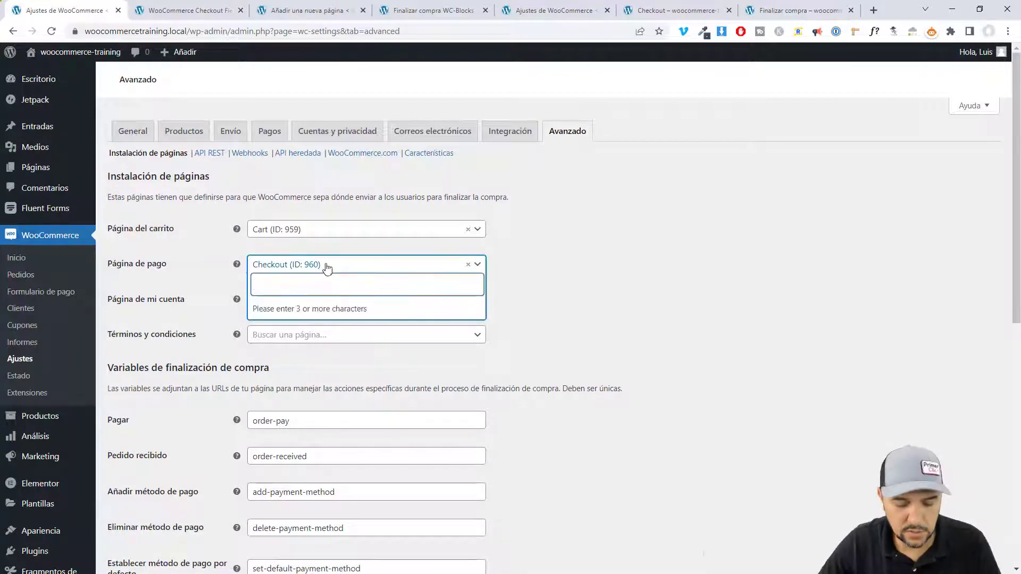
type("finali")
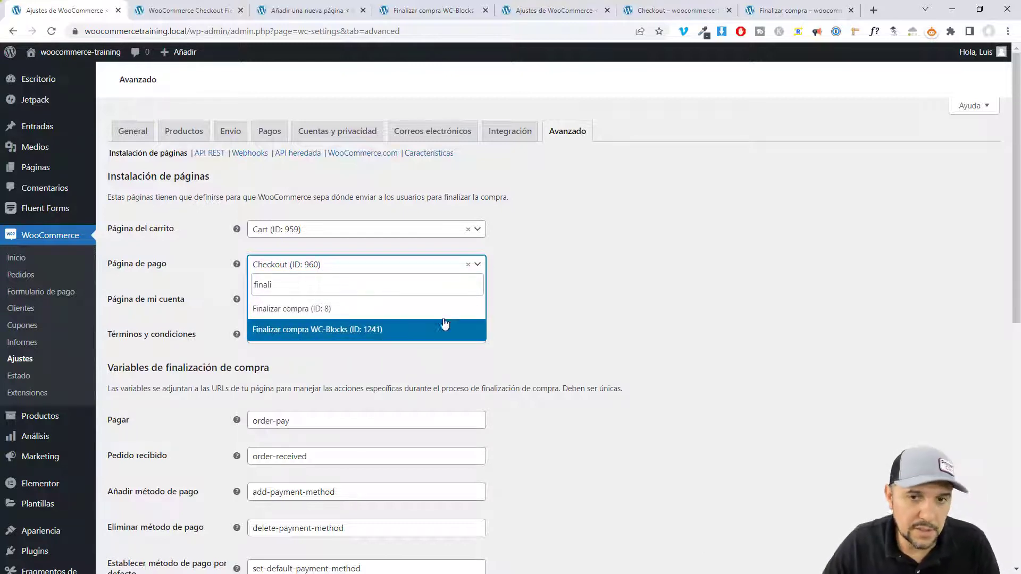
left_click(592, 267)
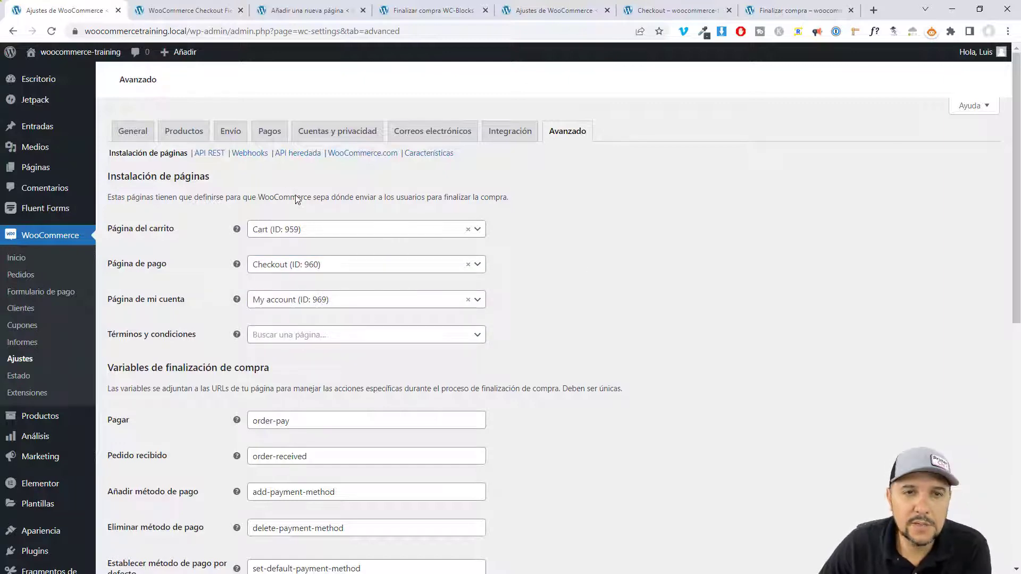
Review the field editor and WC-Blocks page, and examine the shortcode and block forms on the Finalizar compra page.
left_click(163, 12)
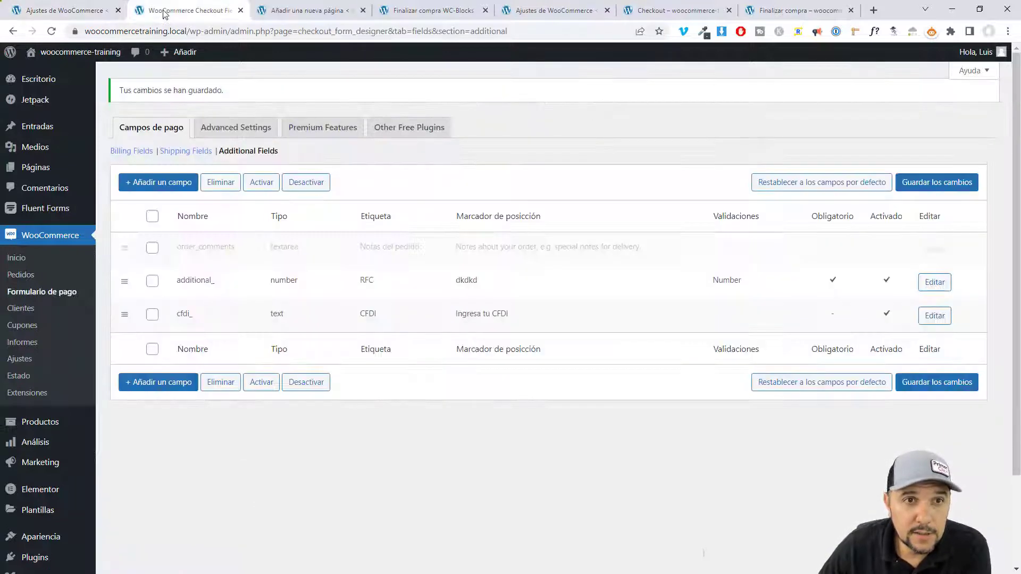
left_click(273, 12)
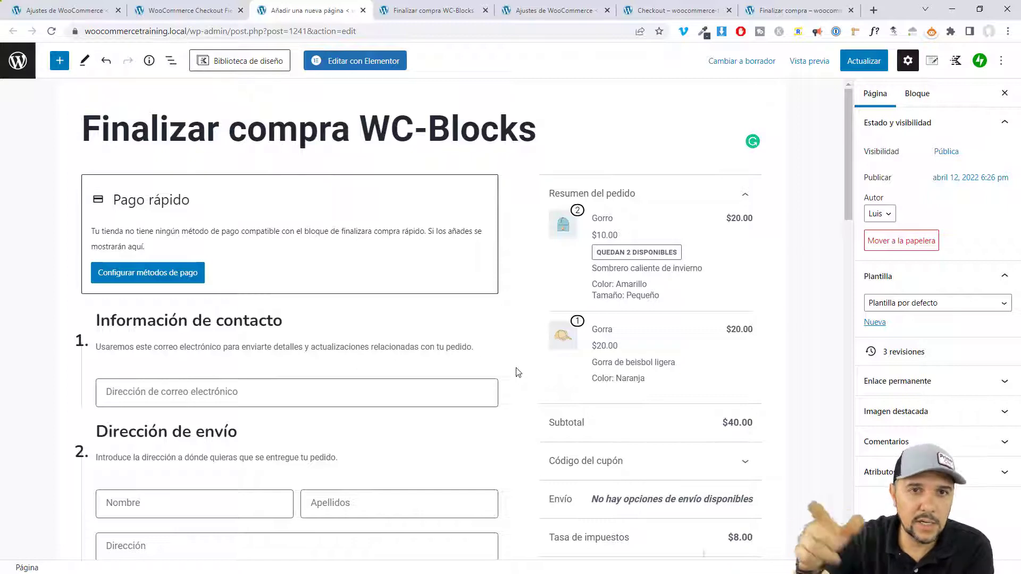
left_click(426, 12)
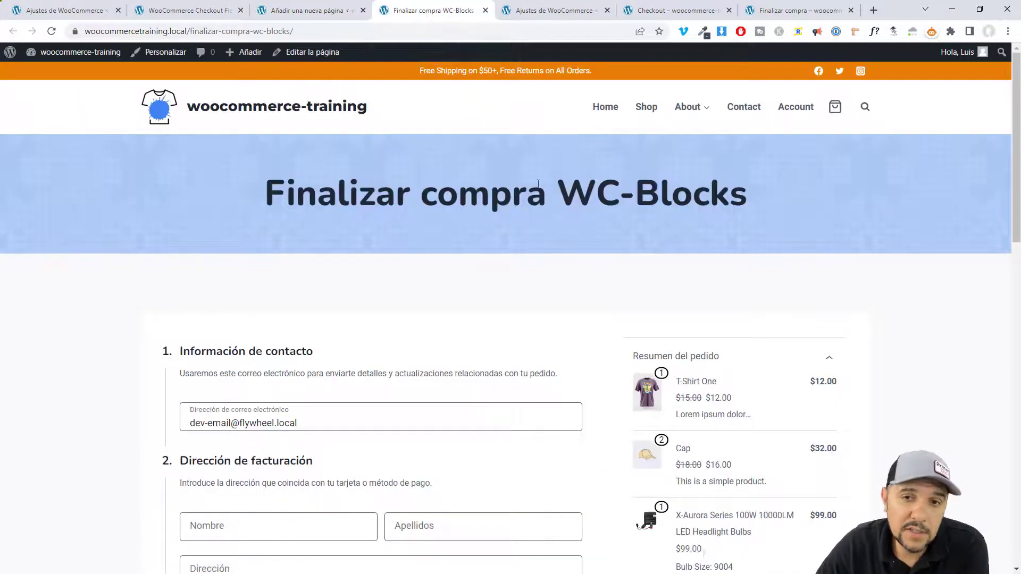
left_click(511, 12)
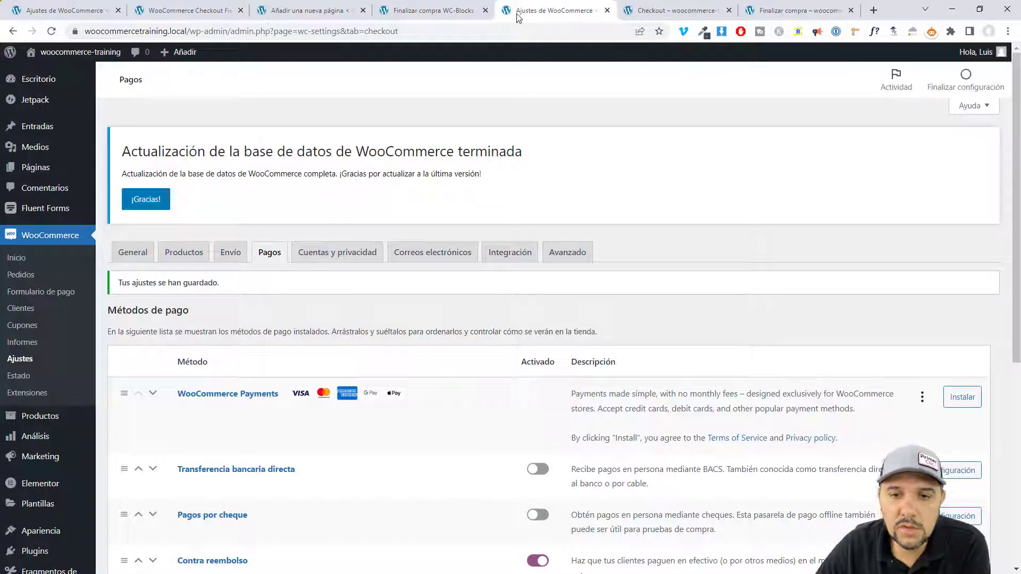
left_click(659, 15)
left_click(793, 11)
scroll(515, 343, "down", 7)
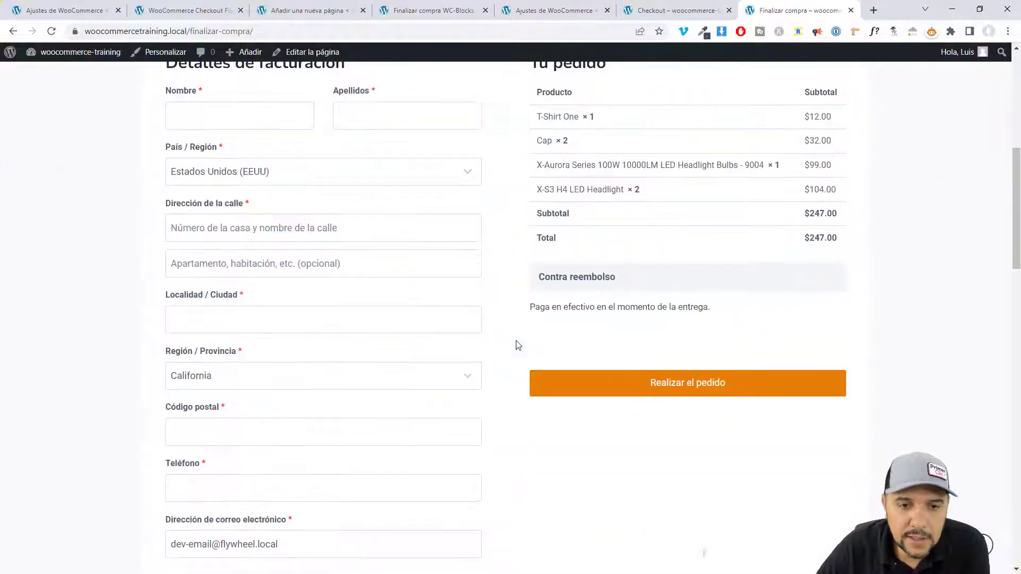
scroll(516, 343, "down", 8)
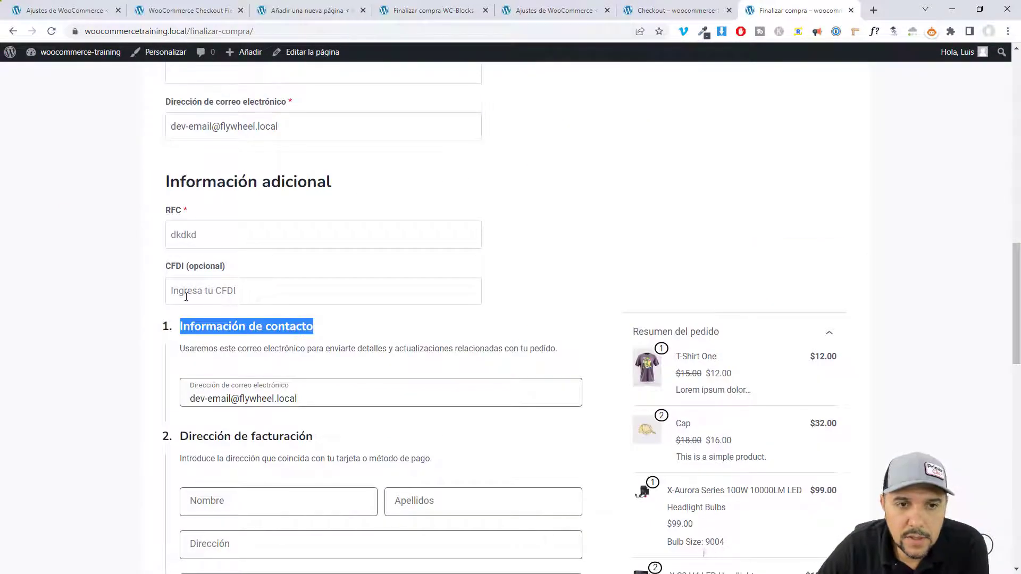
scroll(899, 309, "up", 13)
scroll(372, 313, "down", 19)
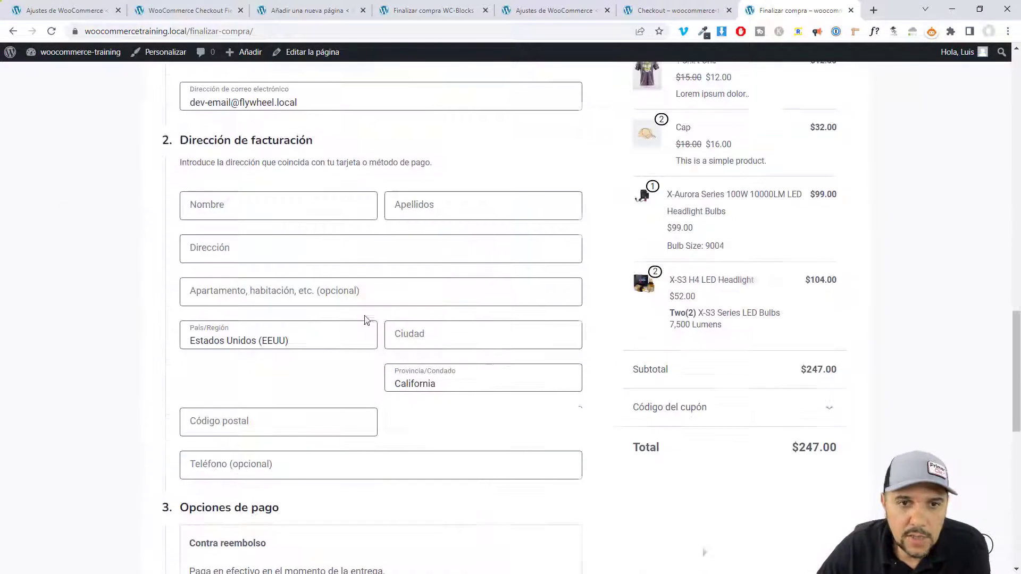
scroll(378, 311, "up", 20)
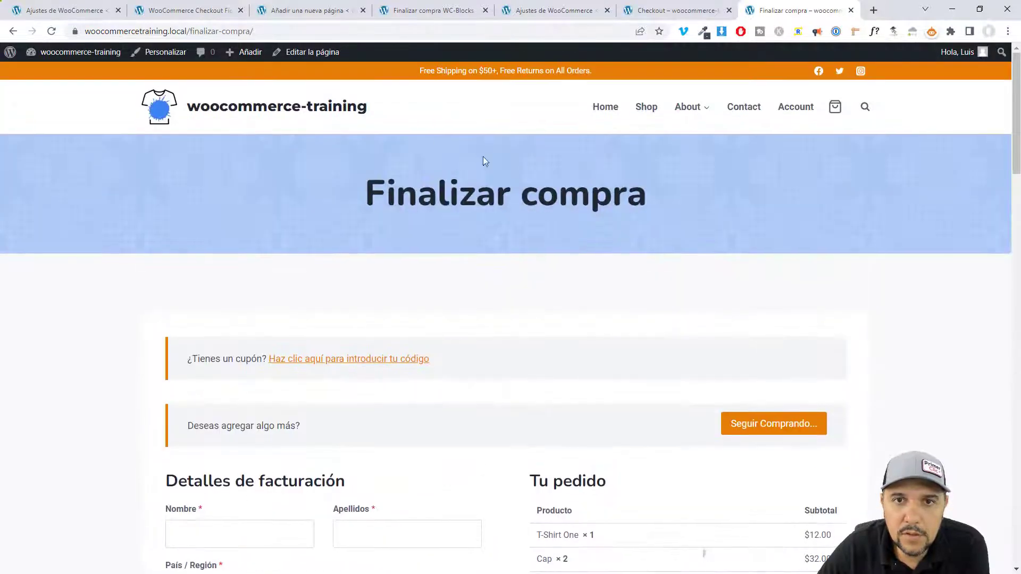
Remove the Finalizar compra block from the Finalizar compra page, keeping only the [woocommerce_checkout] shortcode, and update the page.
left_click(317, 55)
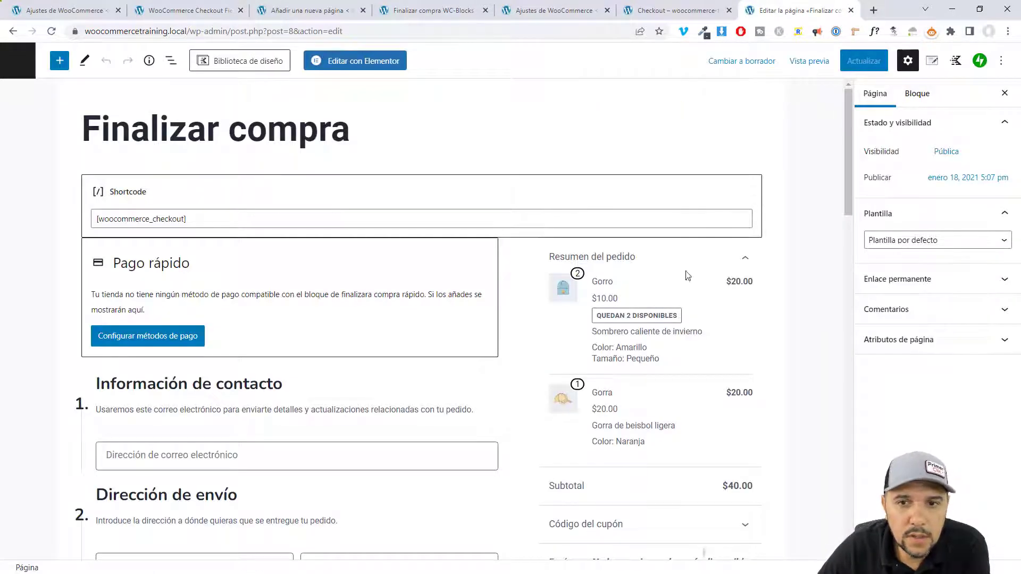
left_click(170, 61)
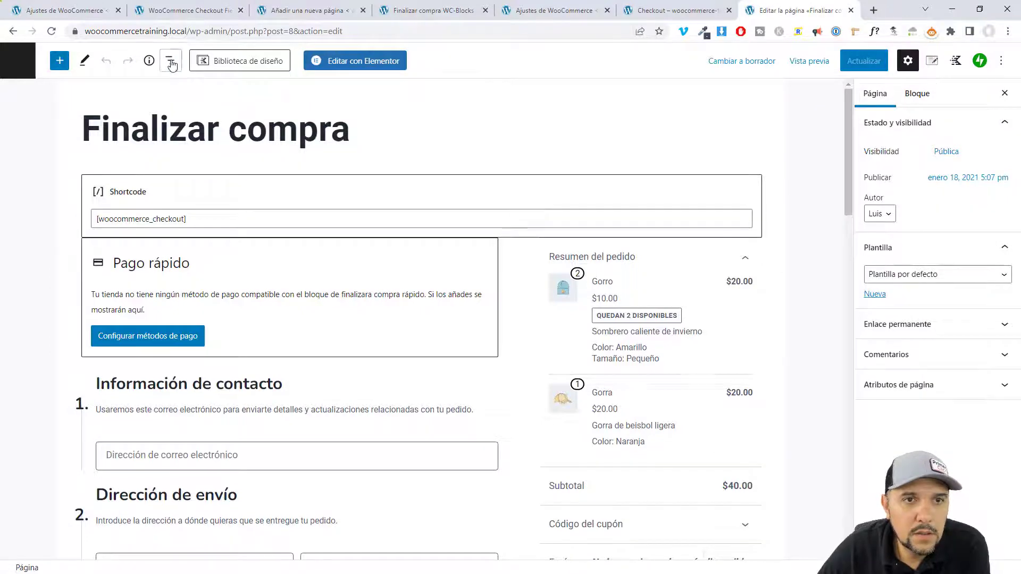
left_click(56, 150)
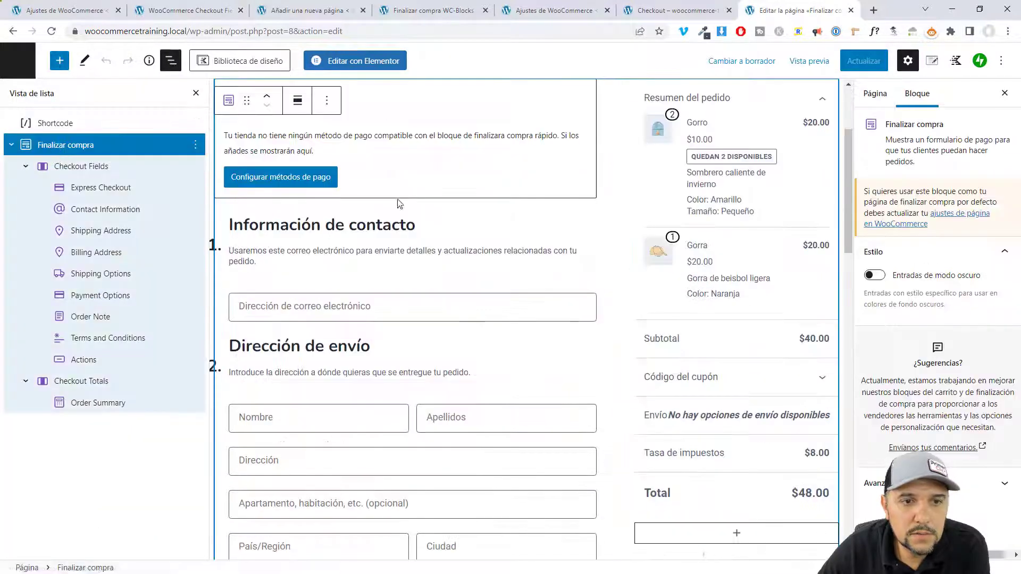
left_click(327, 100)
left_click(360, 310)
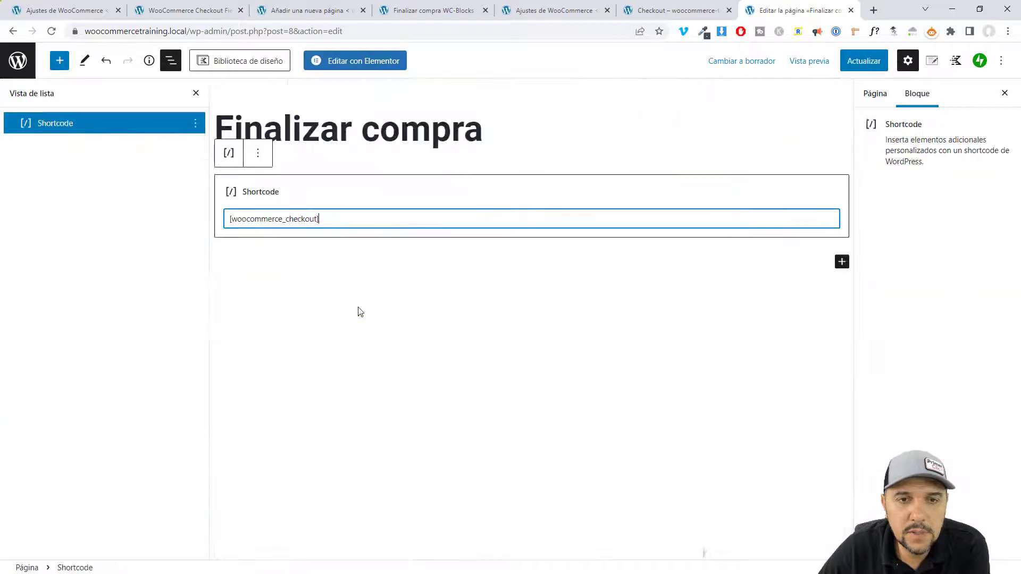
left_click(863, 61)
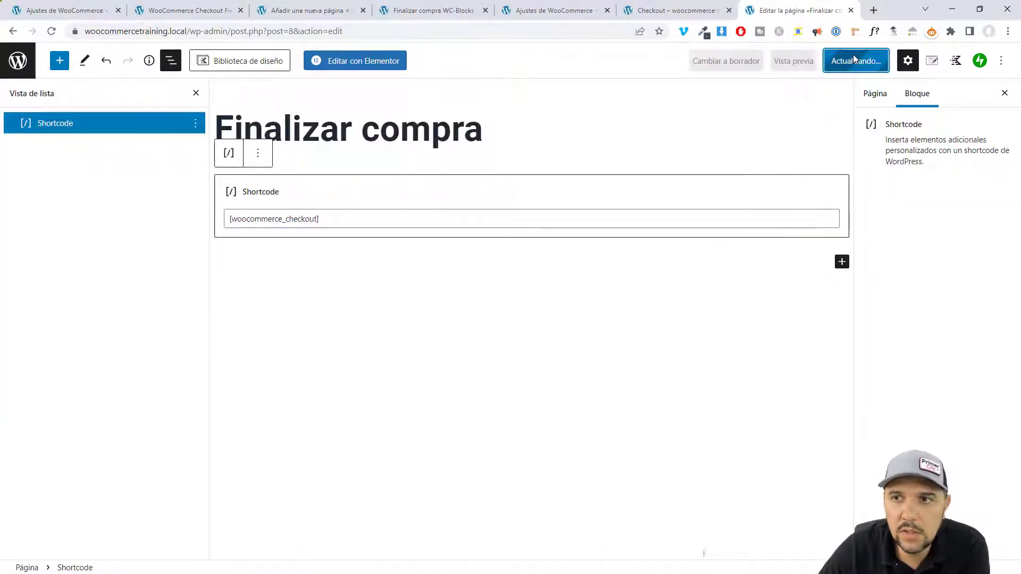
View the updated Finalizar compra page and check the payment methods in the WooCommerce settings.
left_click(127, 537)
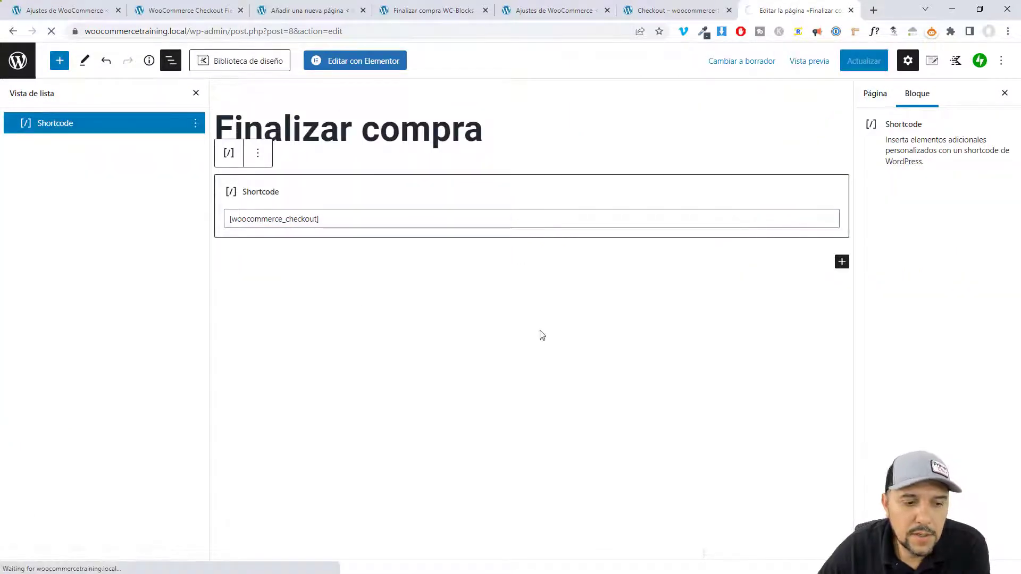
scroll(624, 394, "up", 10)
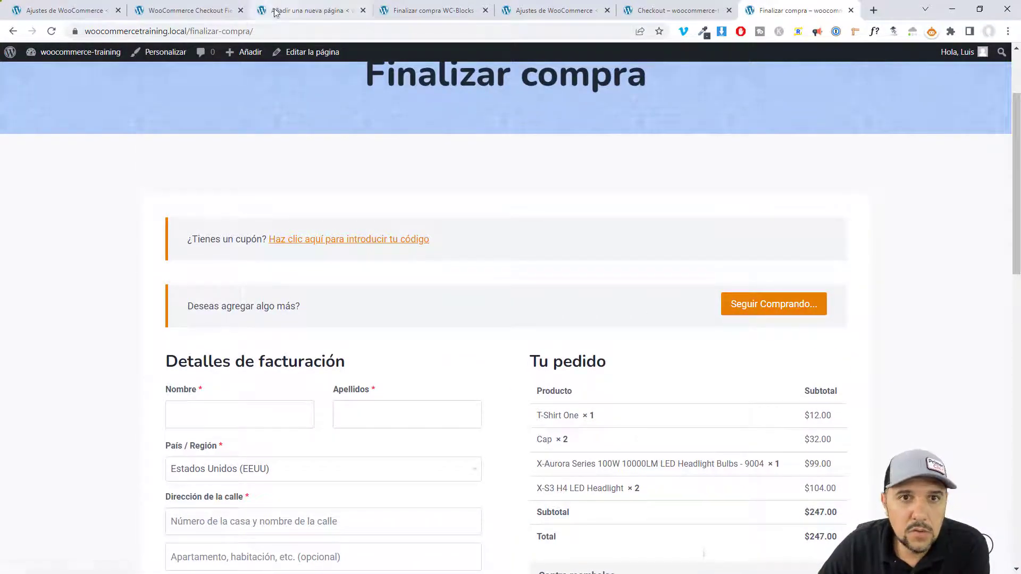
left_click(418, 11)
left_click(356, 16)
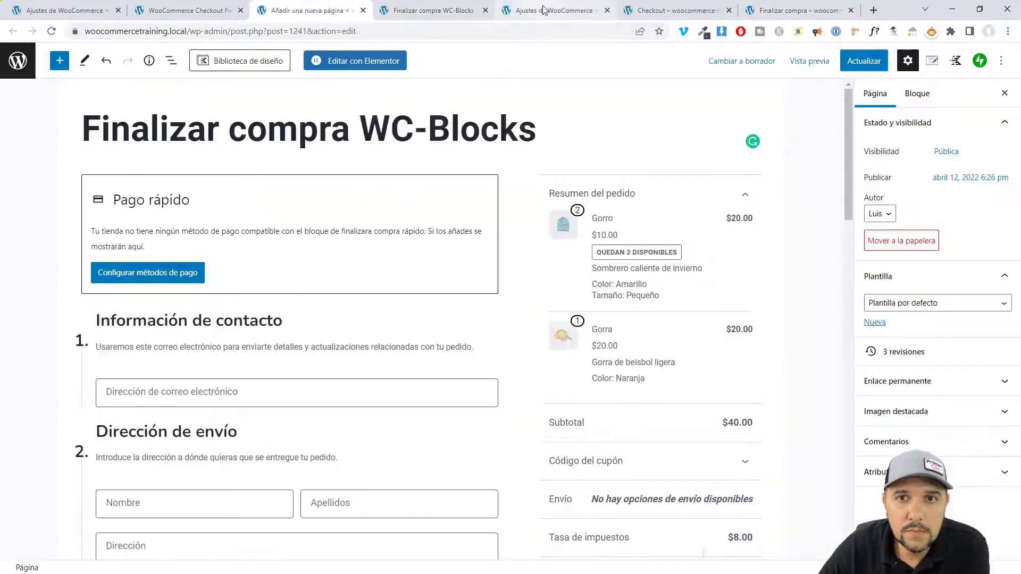
left_click(519, 10)
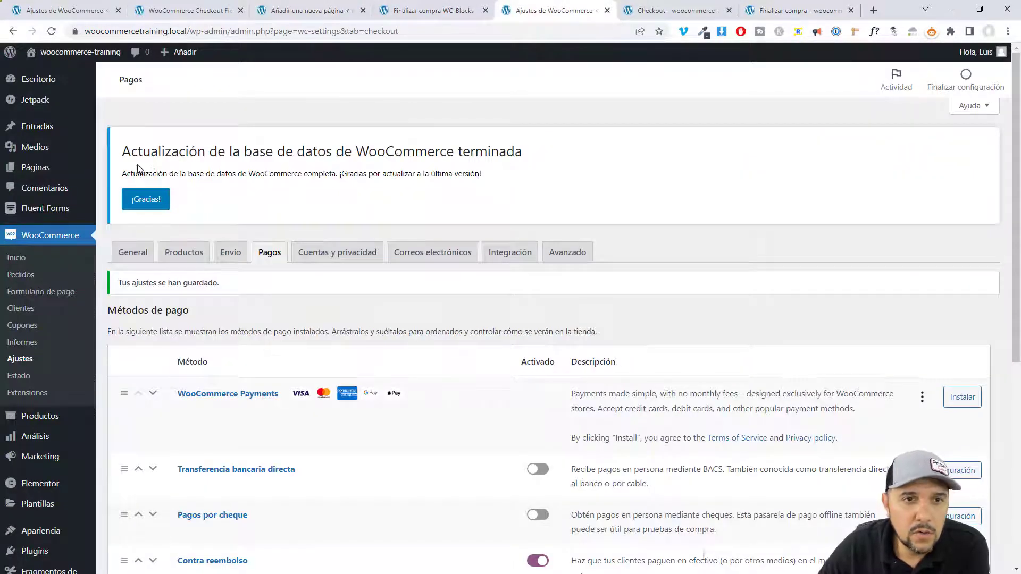
scroll(292, 406, "down", 3)
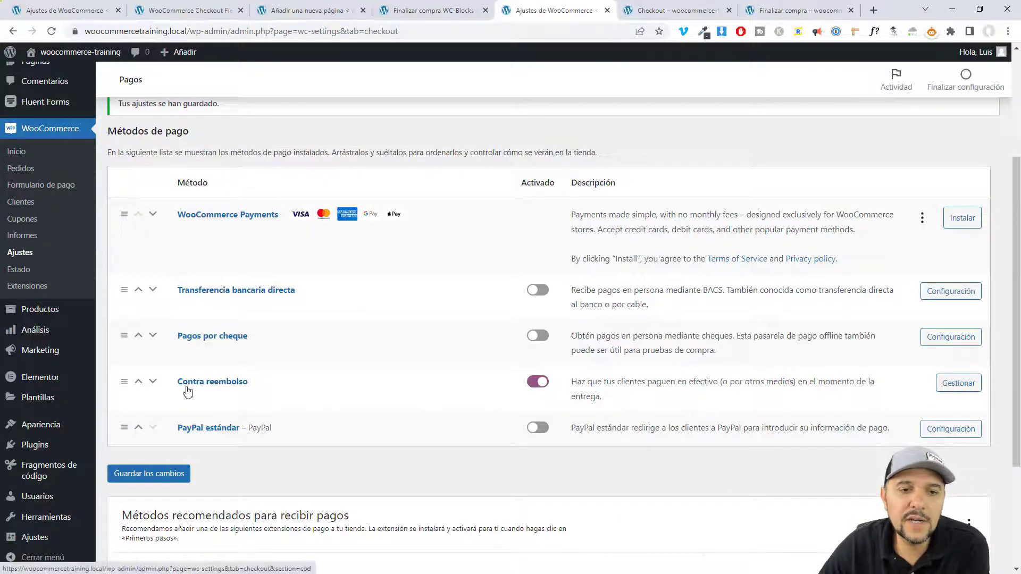
Remove the Cap and the X-Aurora Series 100W headlight bulbs from the cart on the Finalizar compra page.
key("ctrl+Tab")
key("ctrl+Tab")
scroll(766, 375, "down", 2)
scroll(711, 326, "up", 7)
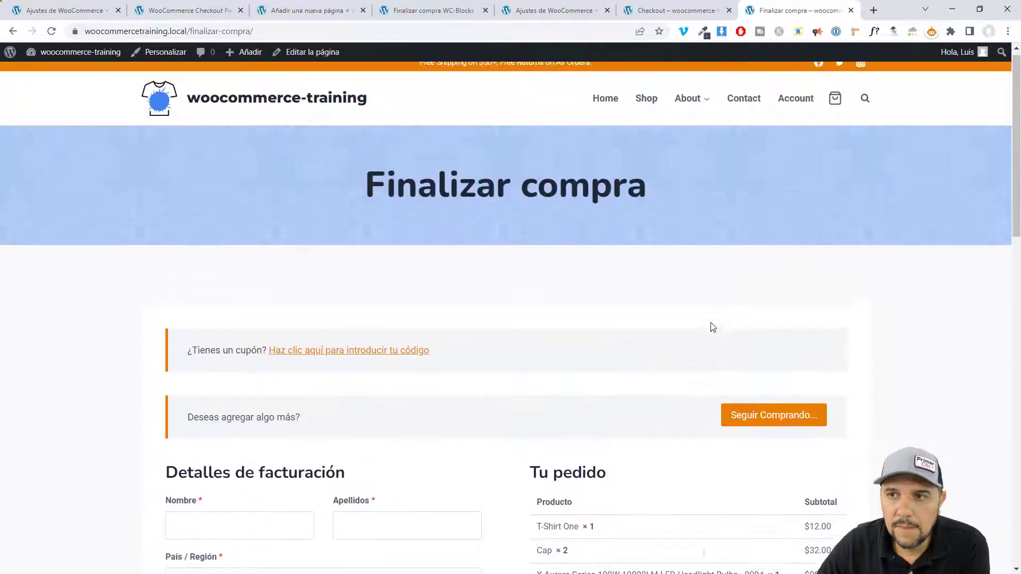
left_click(833, 108)
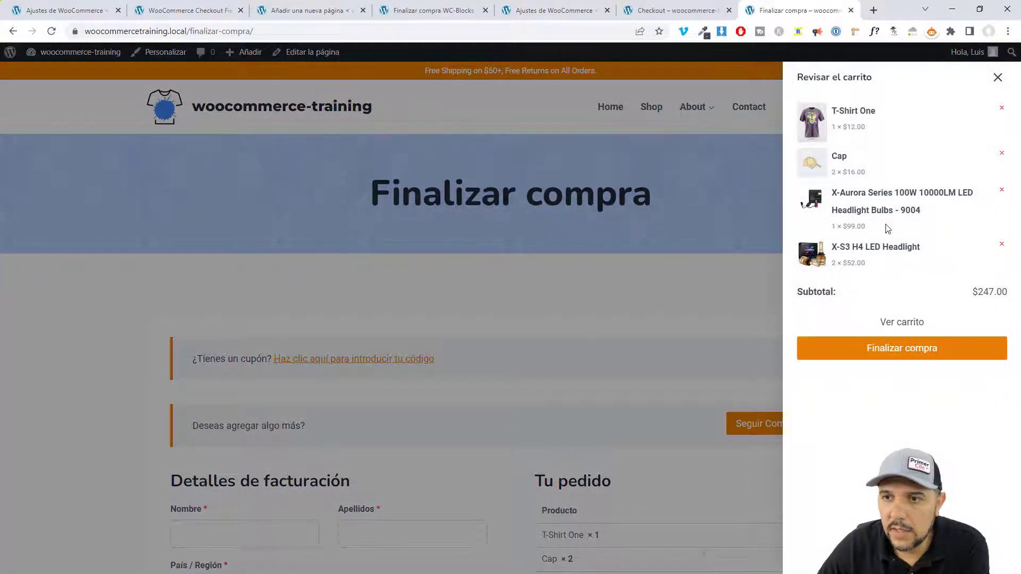
left_click(1002, 153)
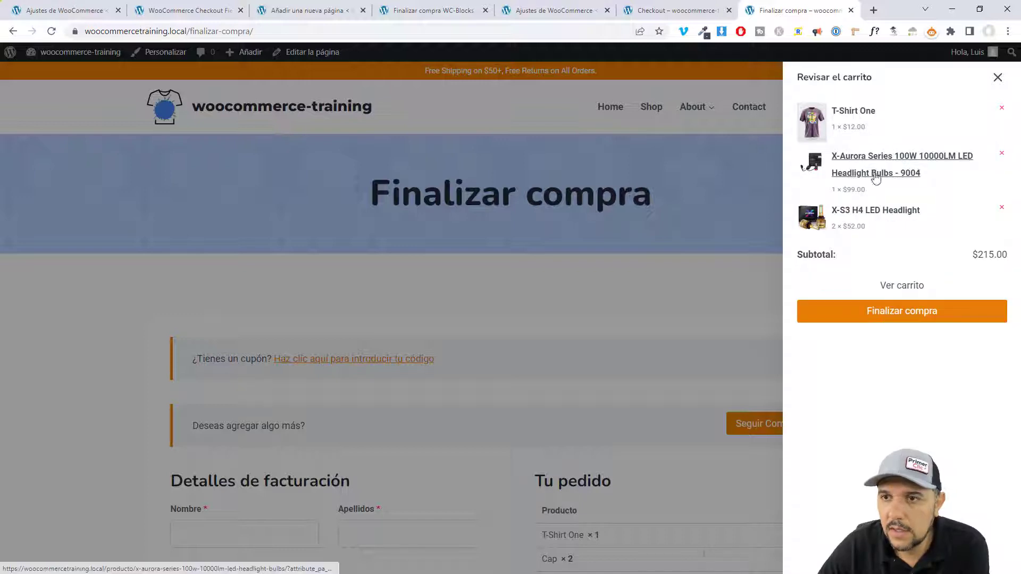
left_click(1002, 154)
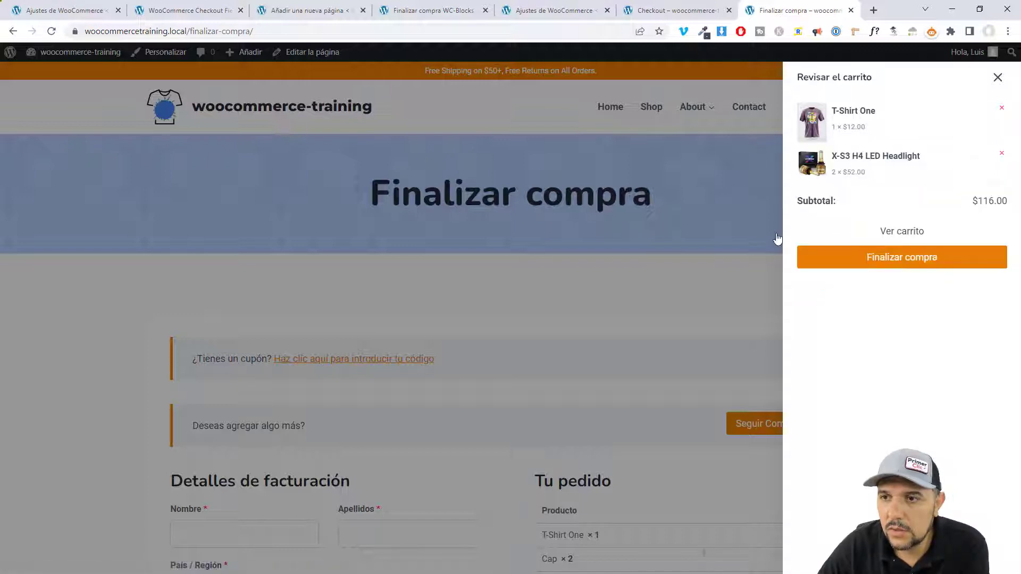
Proceed from the cart to checkout and fill in the customer's name, address, phone number and e-mail in the billing details.
left_click(911, 264)
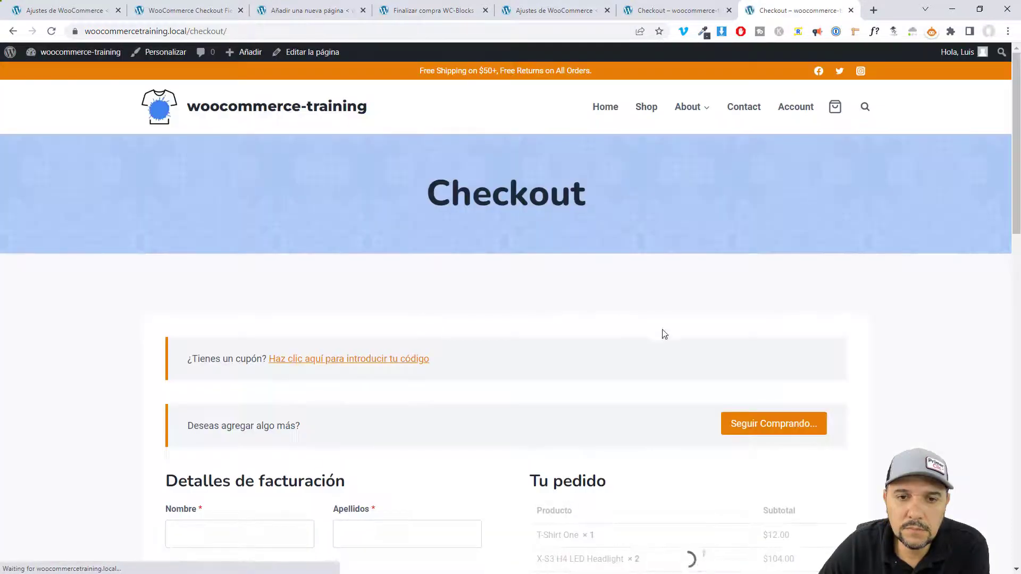
scroll(378, 403, "down", 3)
scroll(379, 408, "down", 3)
left_click(246, 175)
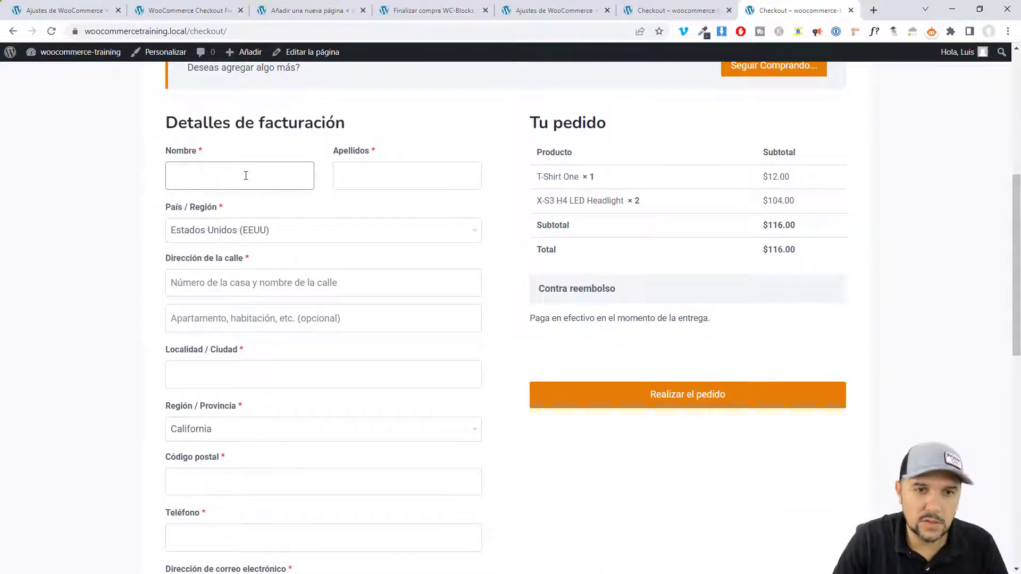
key("Tab")
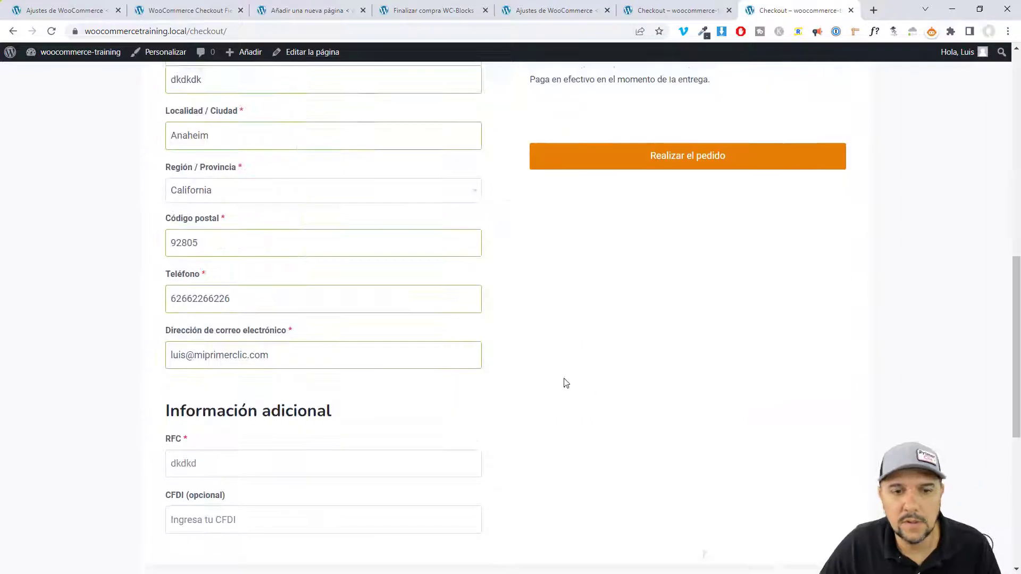
Enter the RFC number, set the CFDI to "Mi CFDI" in the additional information, and place the cash-on-delivery order.
scroll(531, 379, "down", 2)
left_click(179, 341)
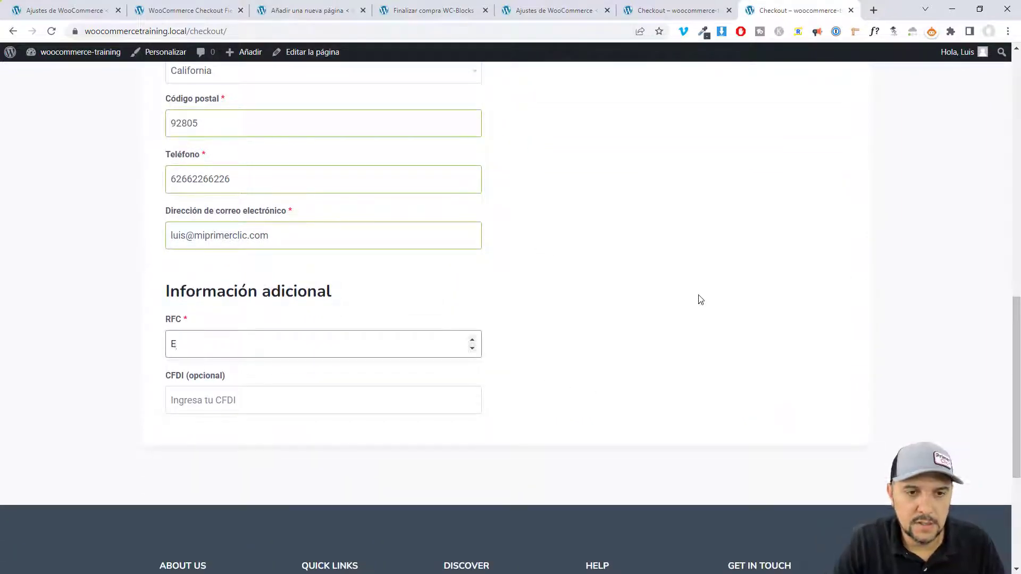
type("E")
scroll(698, 375, "up", 11)
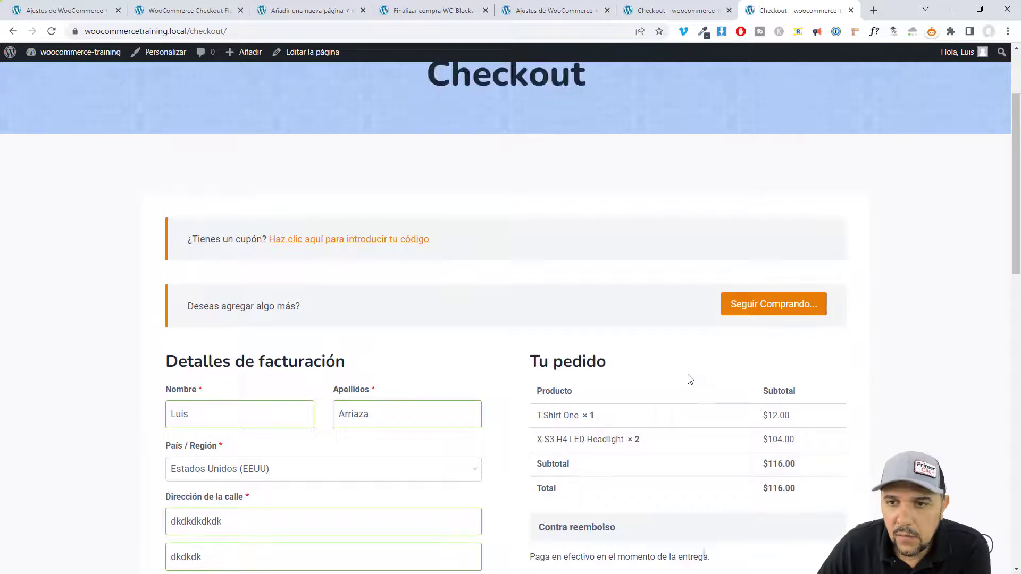
scroll(690, 379, "down", 7)
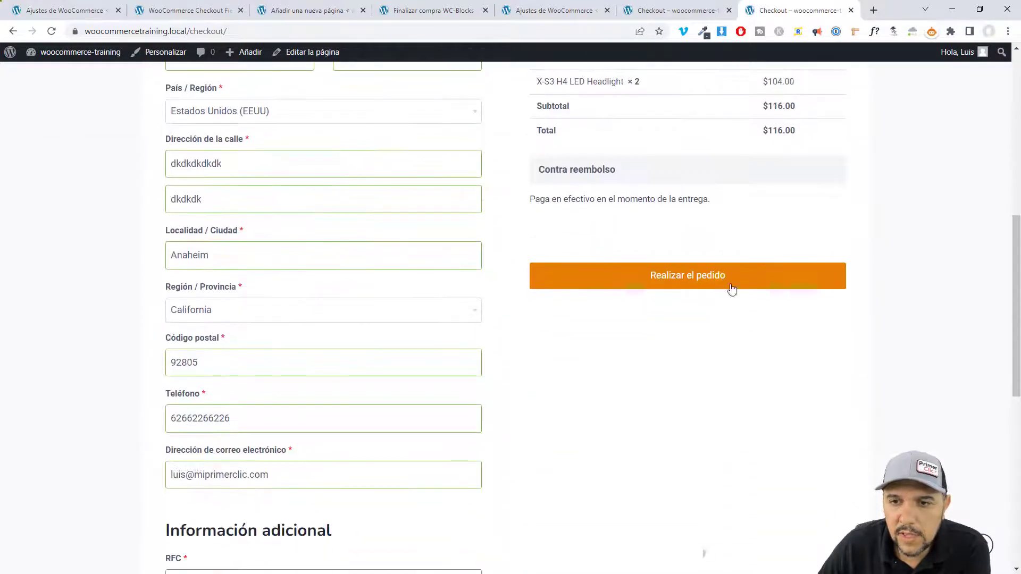
left_click(683, 277)
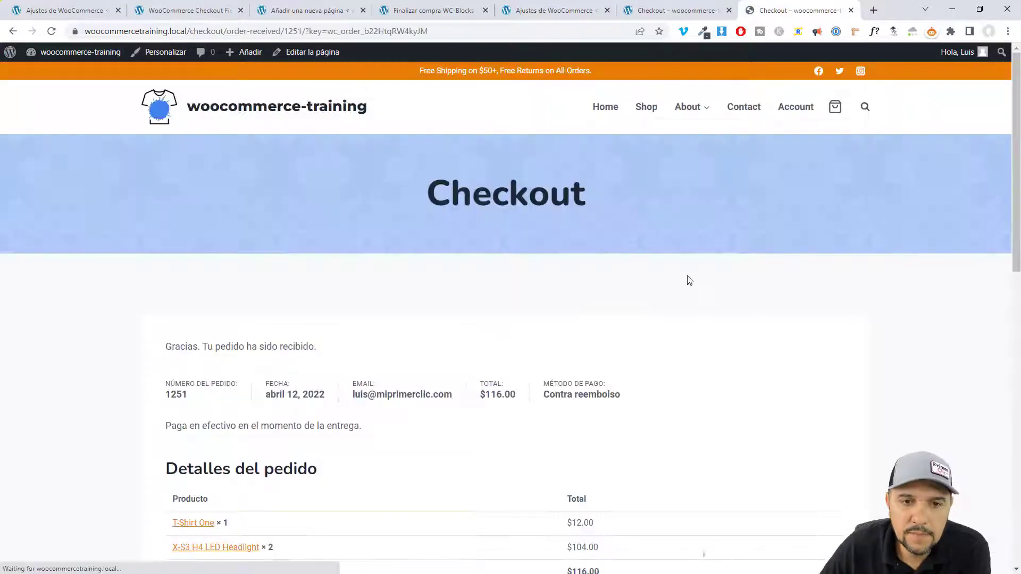
Examine the order confirmation page, including the products, payment method, RFC and CFDI values and billing address.
scroll(471, 278, "down", 3)
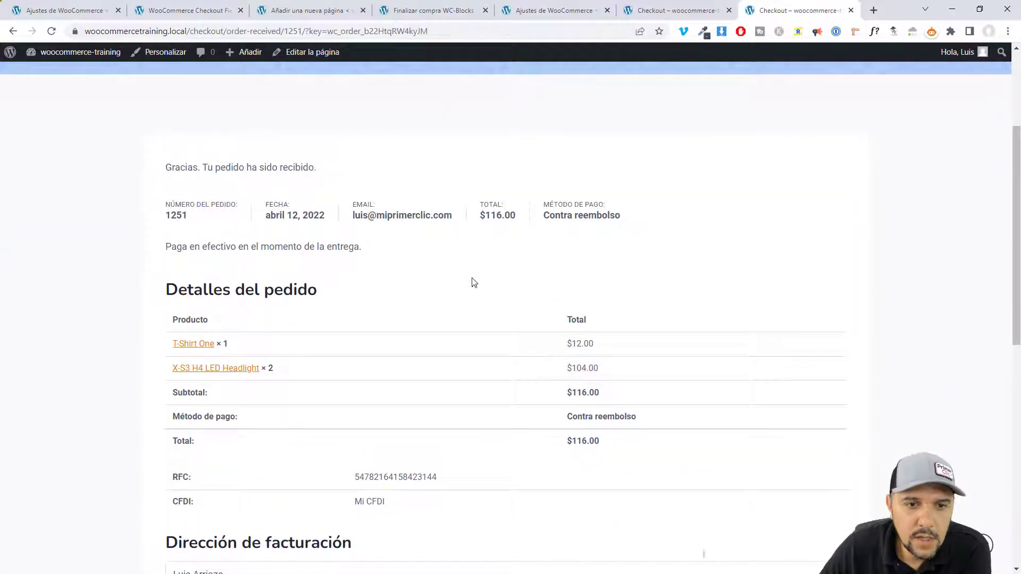
scroll(472, 278, "down", 3)
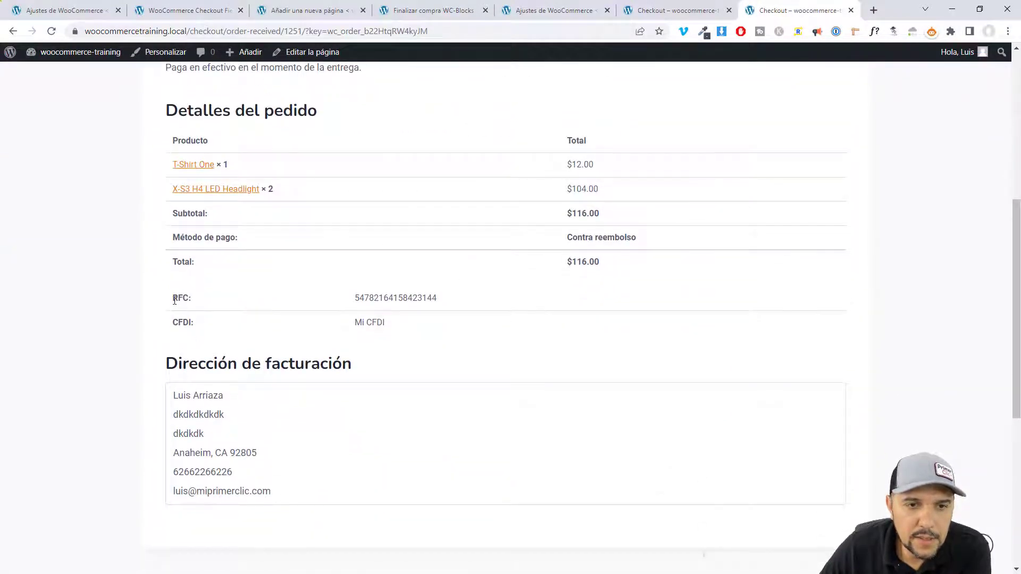
left_click_drag(175, 301, 193, 325)
scroll(374, 352, "down", 1)
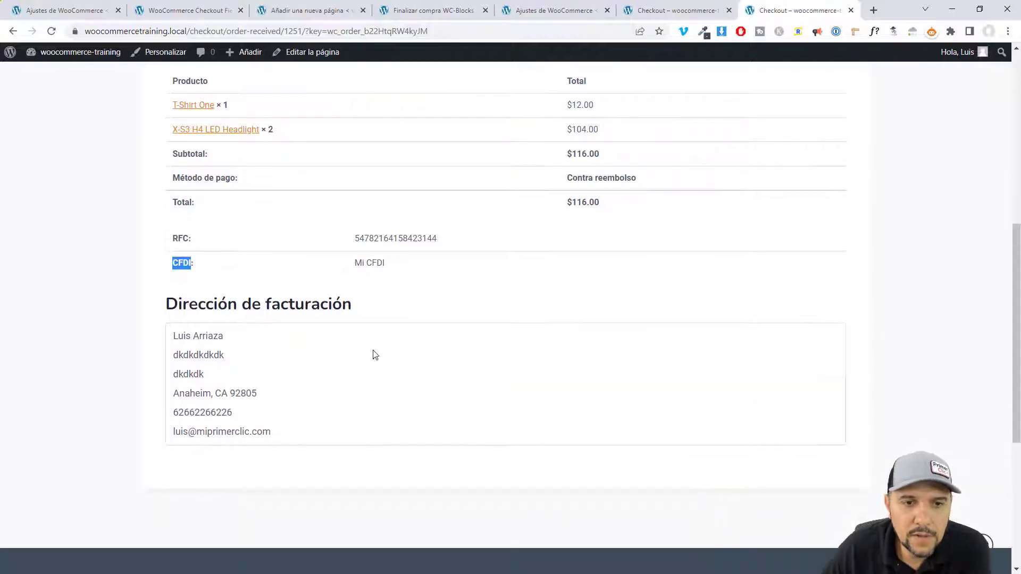
scroll(556, 347, "up", 6)
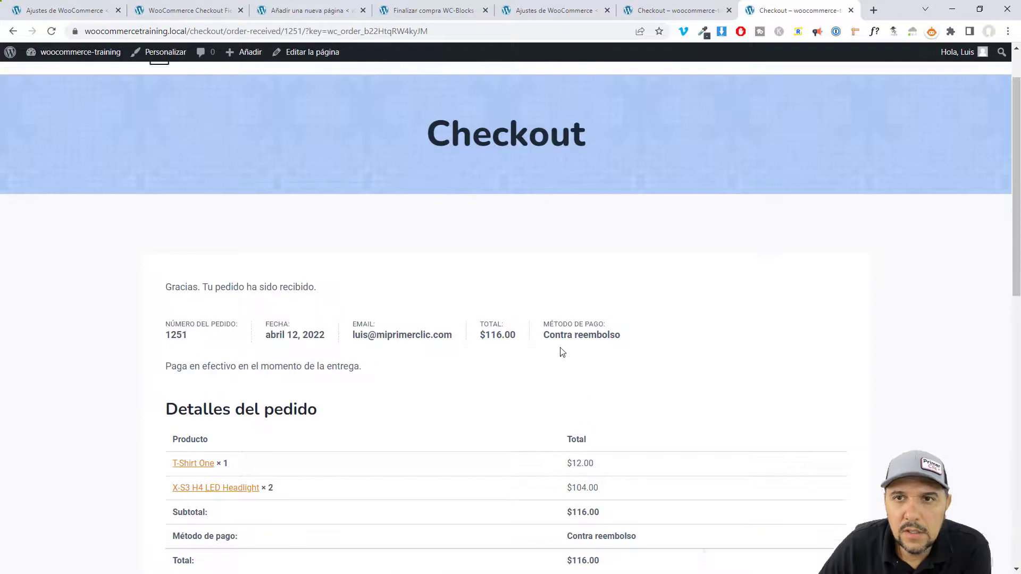
scroll(560, 352, "up", 1)
Open the new order from the WooCommerce orders list and check its billing address, RFC and CFDI details.
left_click(57, 14)
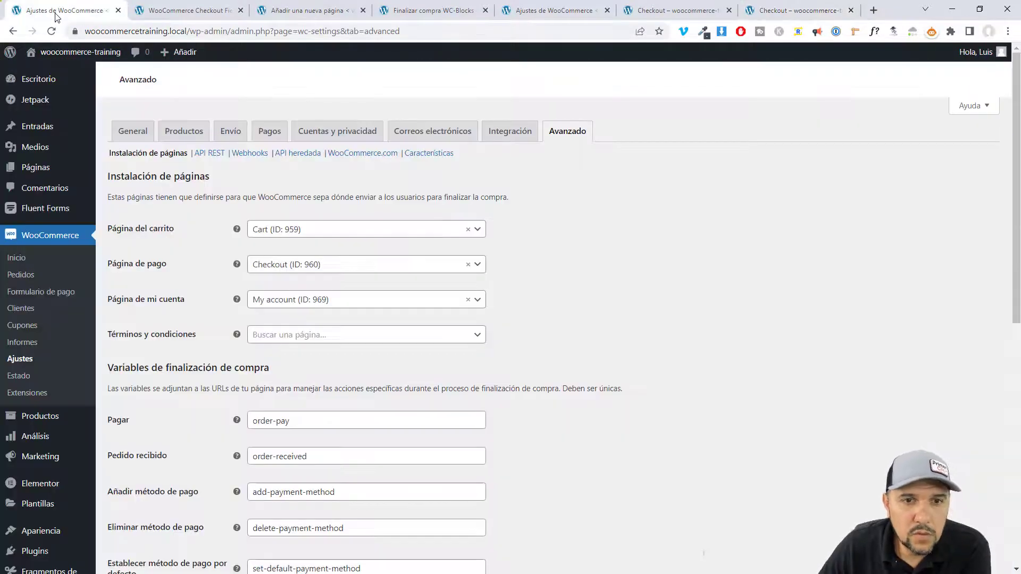
left_click(21, 276)
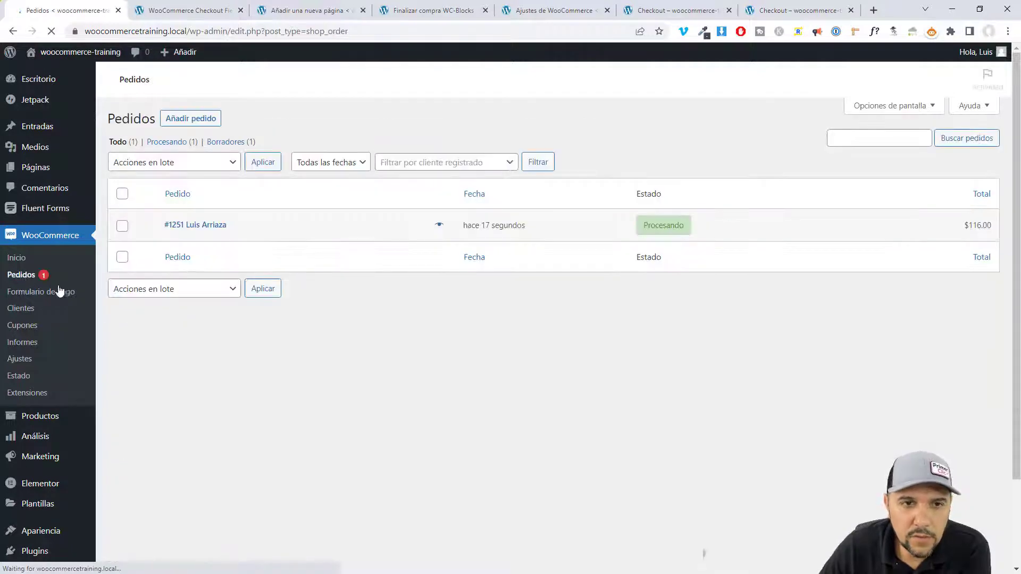
left_click(195, 229)
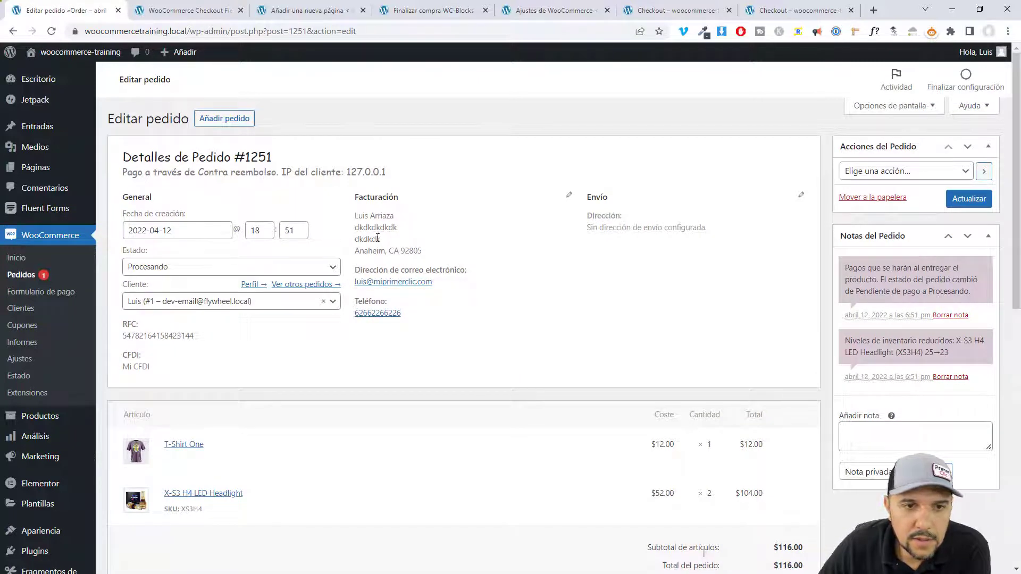
left_click_drag(356, 227, 381, 239)
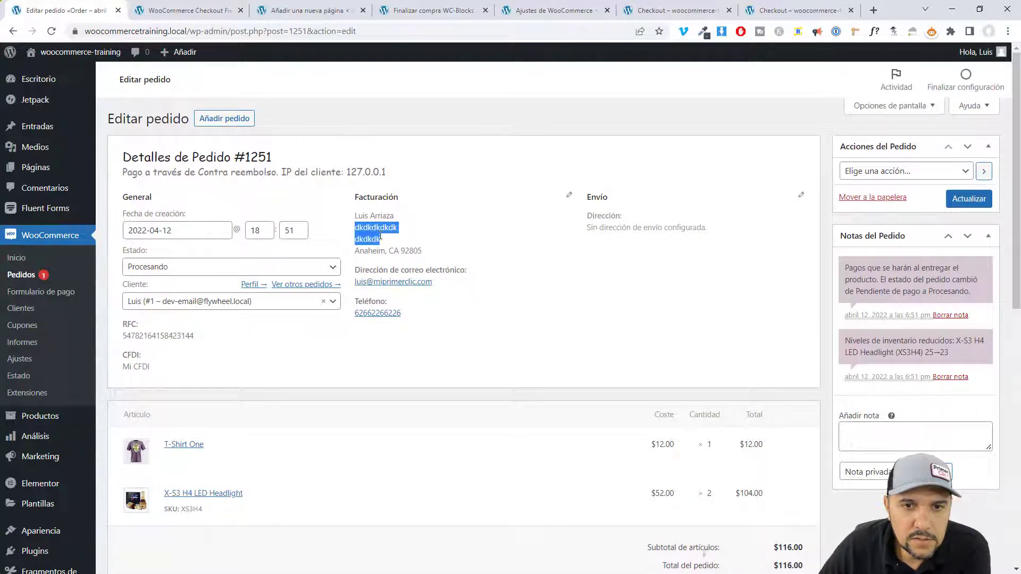
left_click(127, 324)
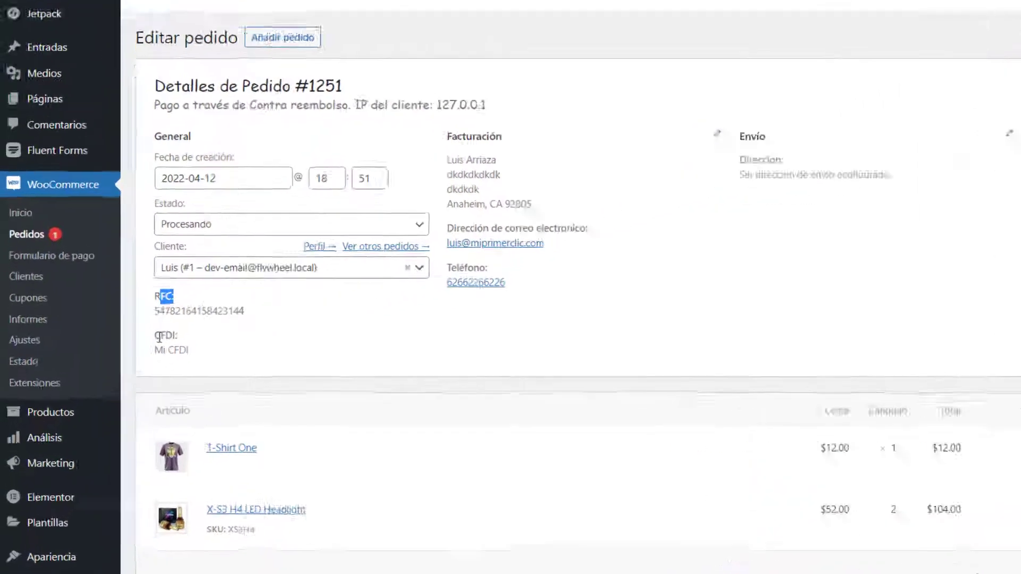
left_click_drag(122, 354, 145, 364)
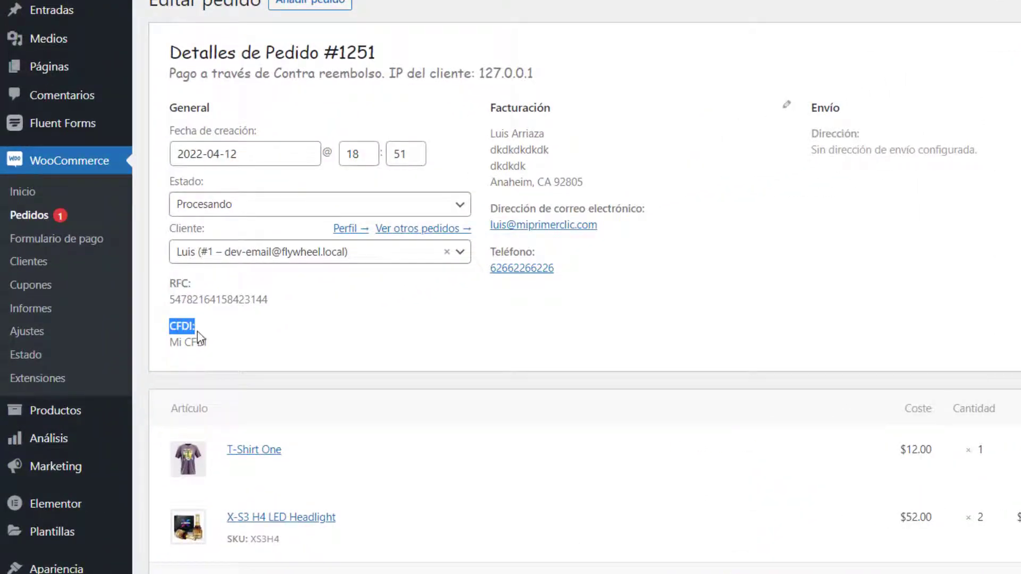
left_click(330, 331)
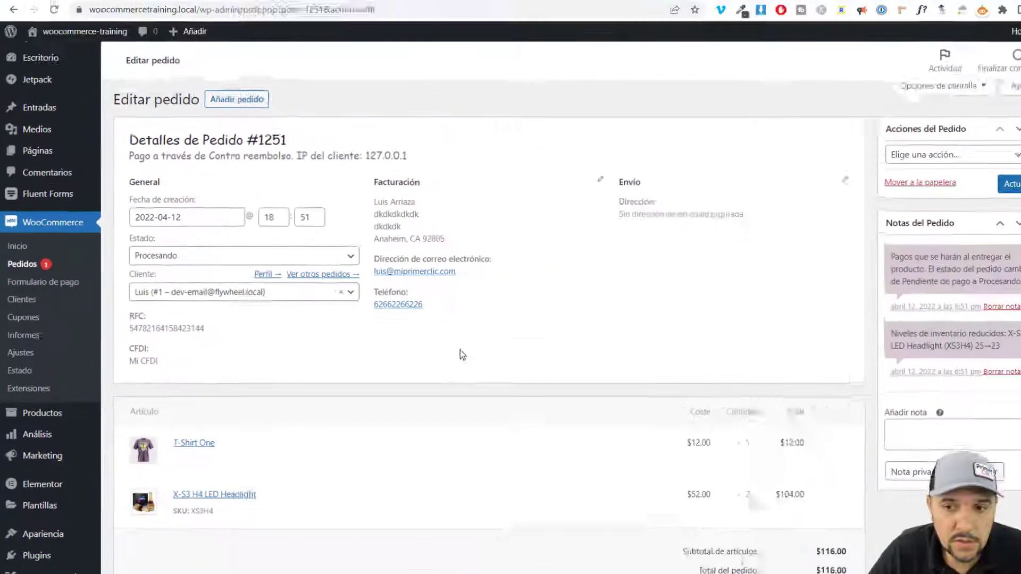
Examine the order's custom fields additional_, cfdi_ and is_vat_exempt and their values.
scroll(585, 333, "down", 3)
scroll(572, 334, "down", 1)
scroll(436, 353, "down", 5)
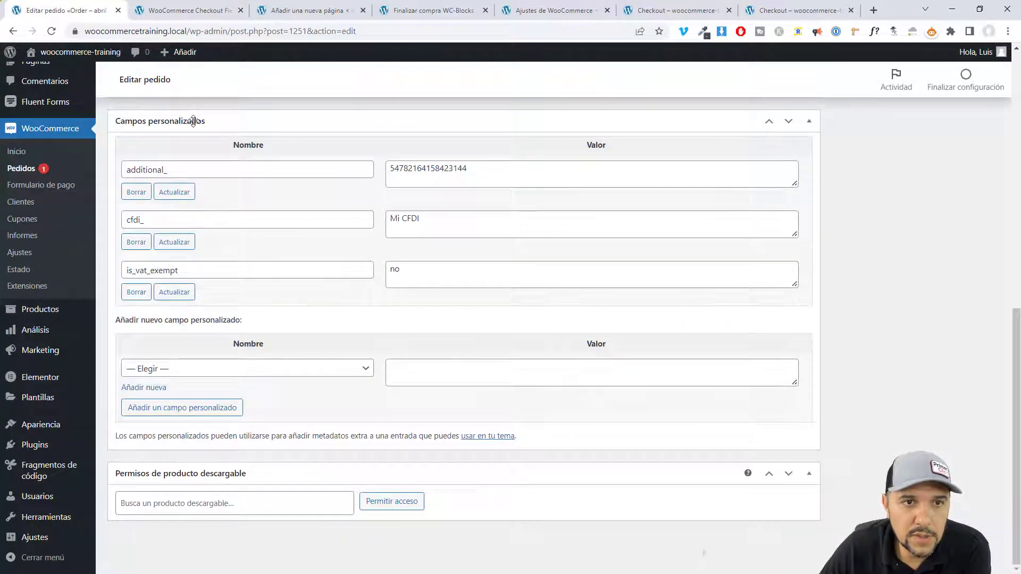
left_click(408, 279)
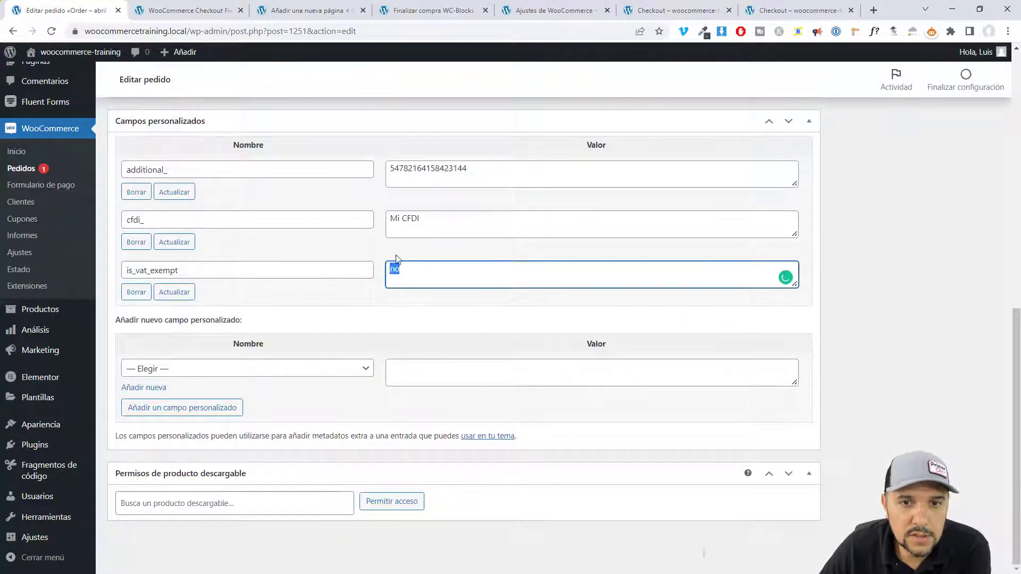
triple_click(398, 224)
left_click(478, 167)
scroll(414, 206, "up", 15)
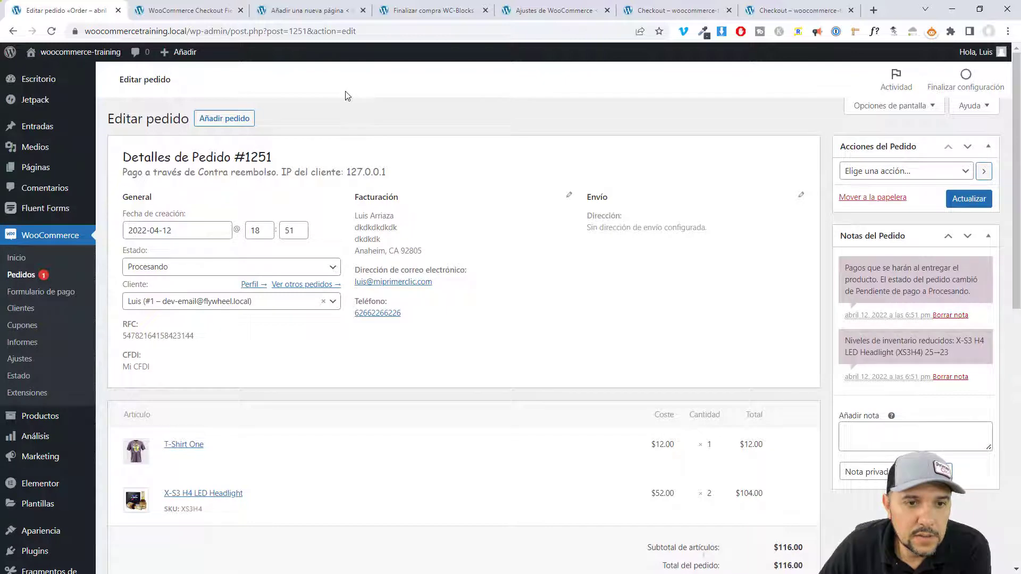
Switch to Local, open MailHog for the woocommerce-training site, and minimize the Local window.
key("alt+Tab")
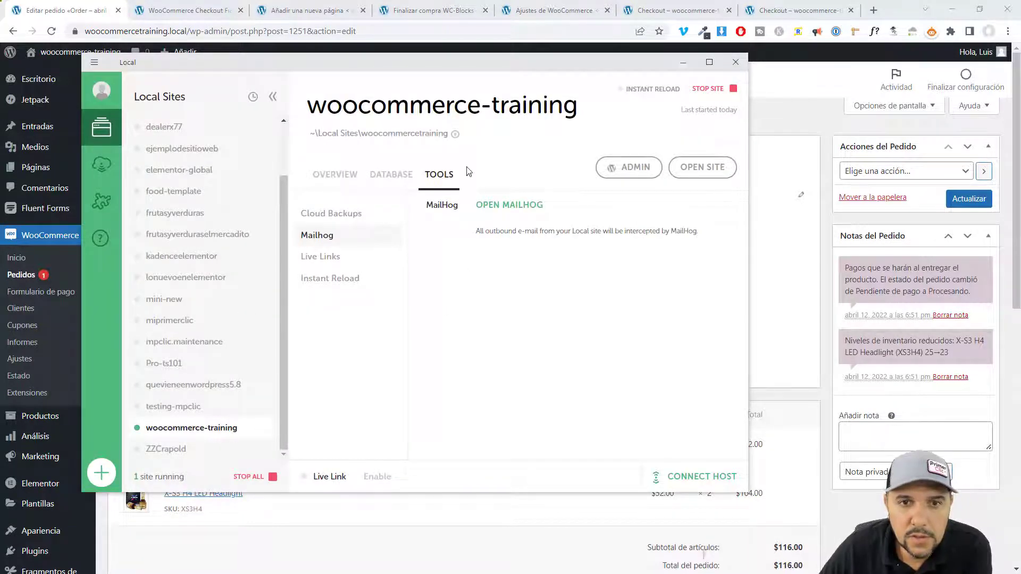
left_click(335, 175)
left_click(439, 176)
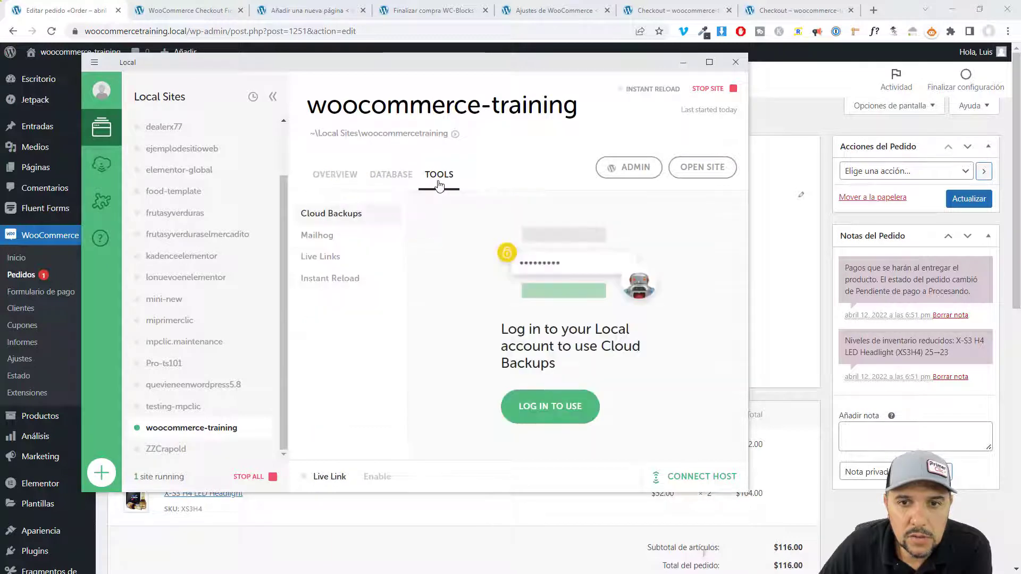
left_click(318, 235)
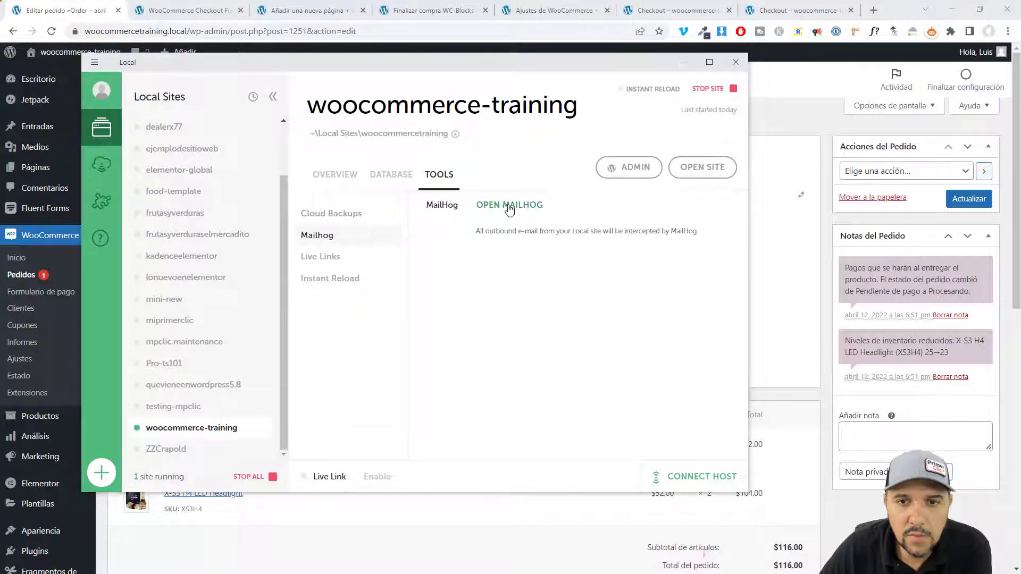
left_click(684, 63)
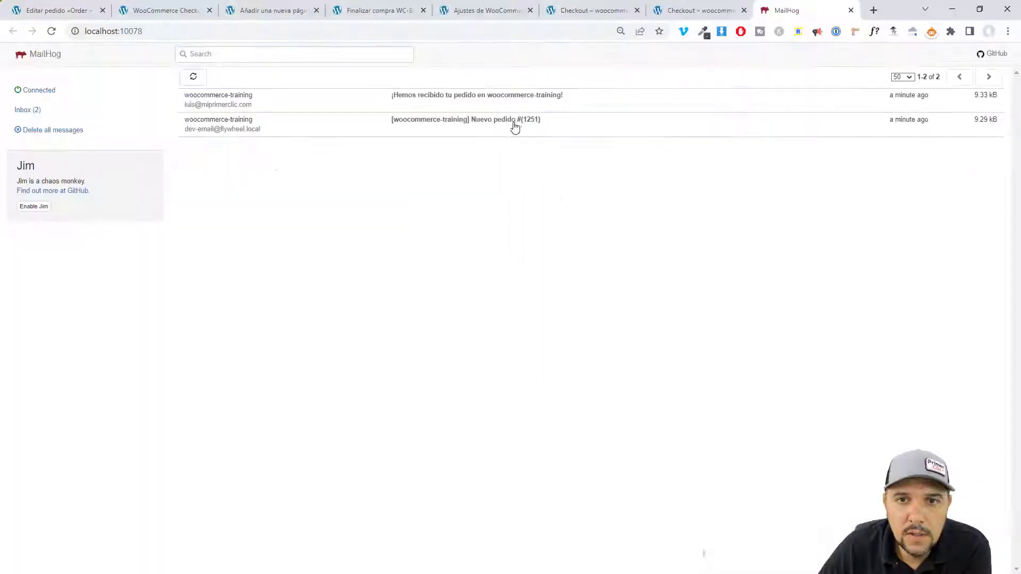
Open the customer's "¡Hemos recibido tu pedido en woocommerce-training!" e-mail and check its order details, RFC and CFDI.
left_click(341, 100)
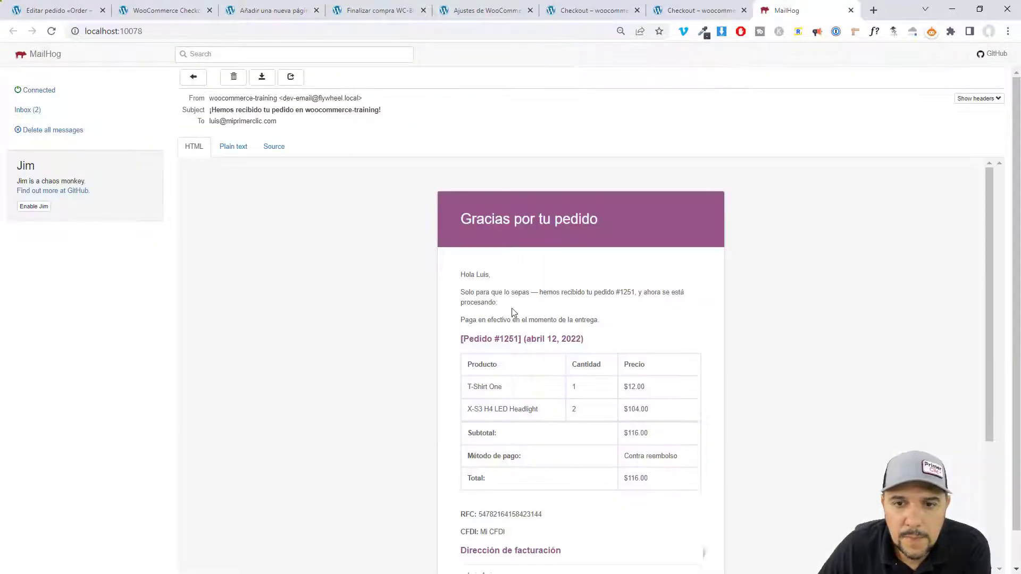
scroll(585, 277, "down", 1)
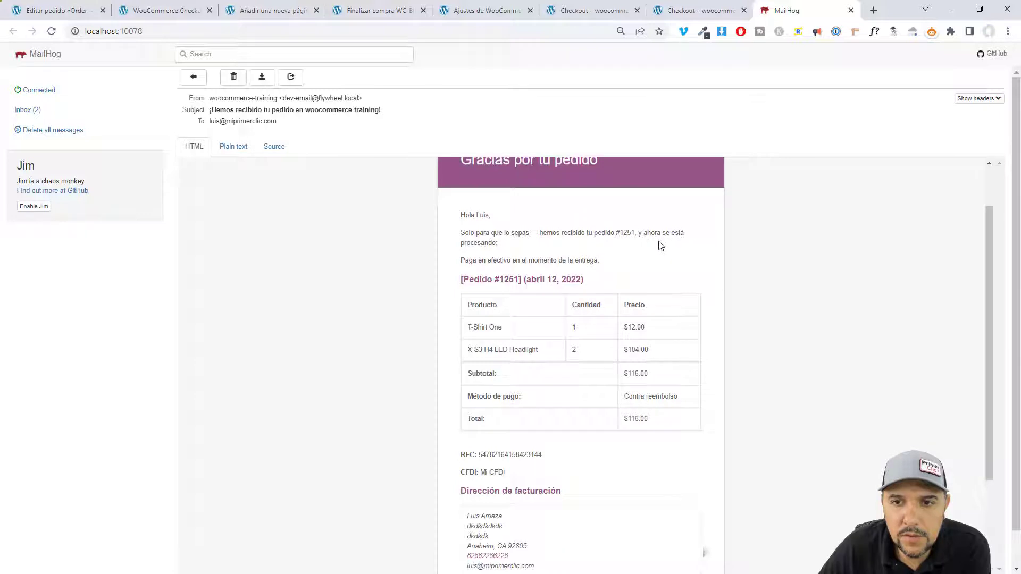
scroll(566, 297, "down", 2)
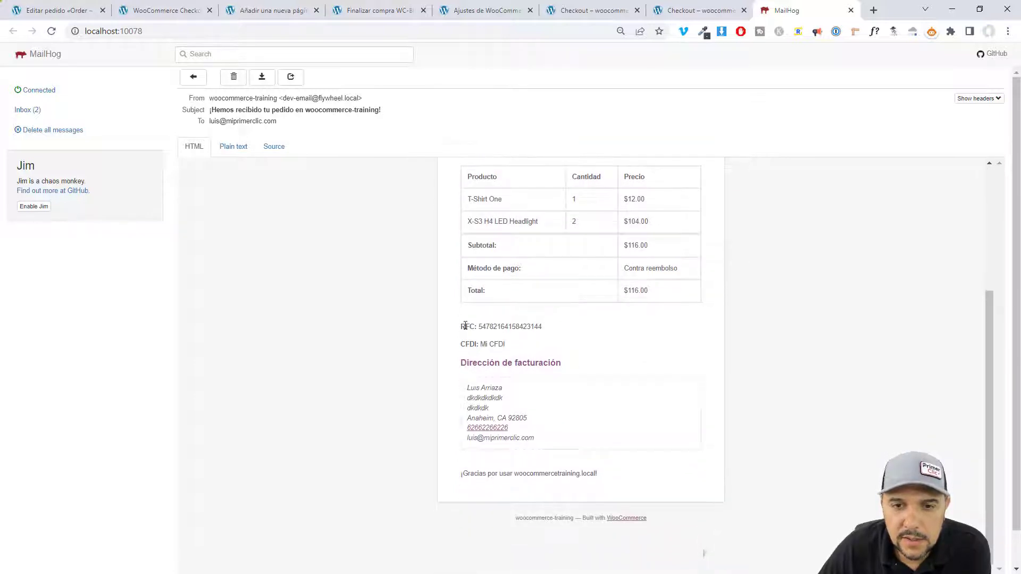
left_click_drag(460, 326, 540, 334)
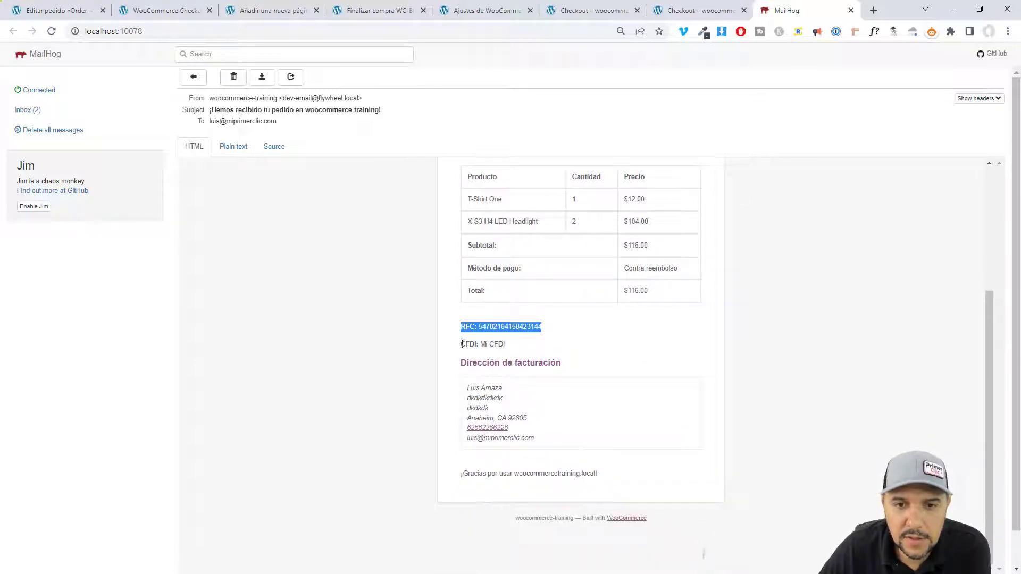
left_click_drag(462, 344, 520, 341)
left_click(726, 369)
scroll(726, 373, "down", 1)
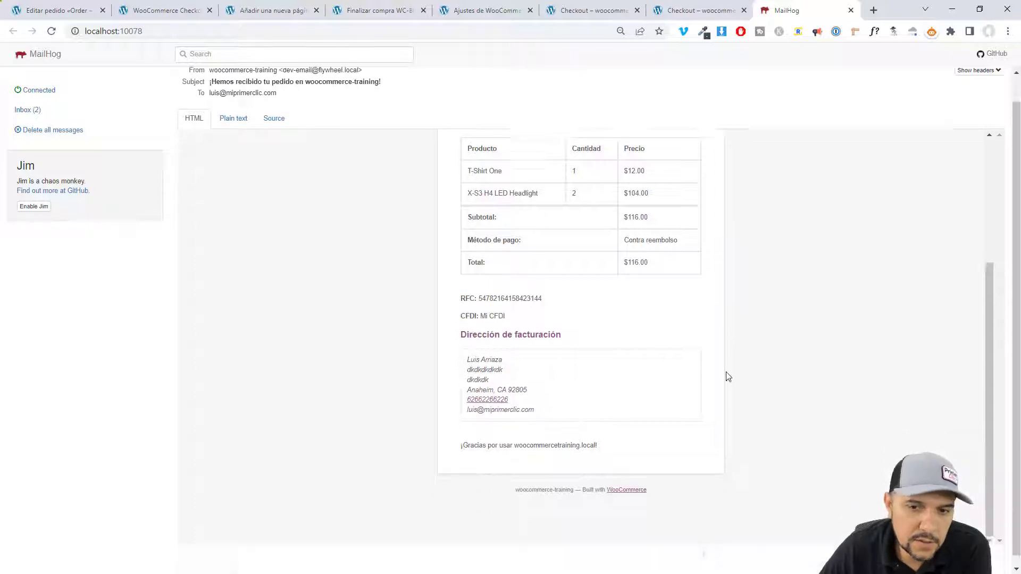
scroll(725, 372, "up", 6)
Return to the MailHog inbox and check the RFC and CFDI in the store's "Nuevo pedido" notification e-mail.
left_click(191, 79)
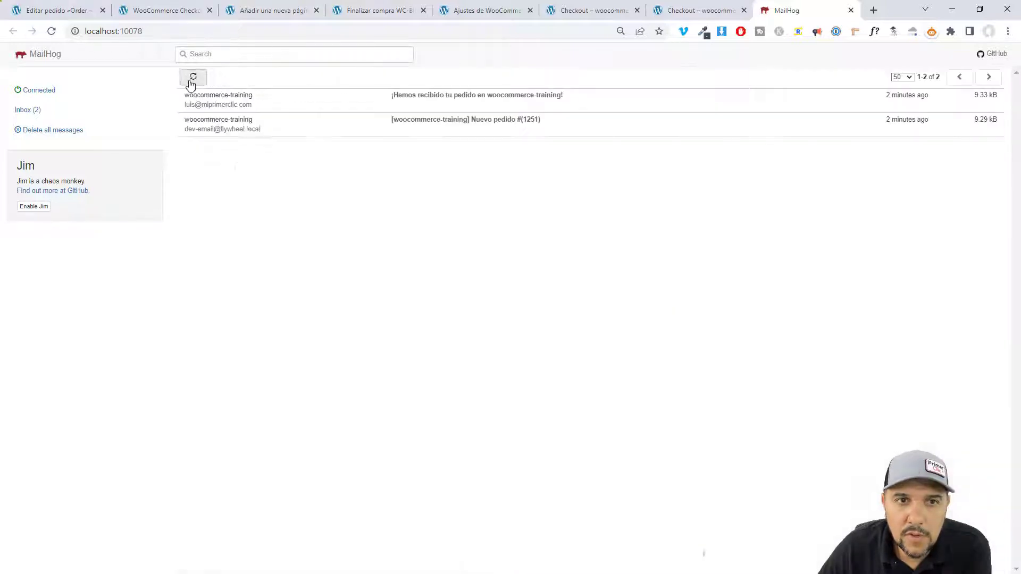
left_click(256, 124)
scroll(537, 409, "down", 5)
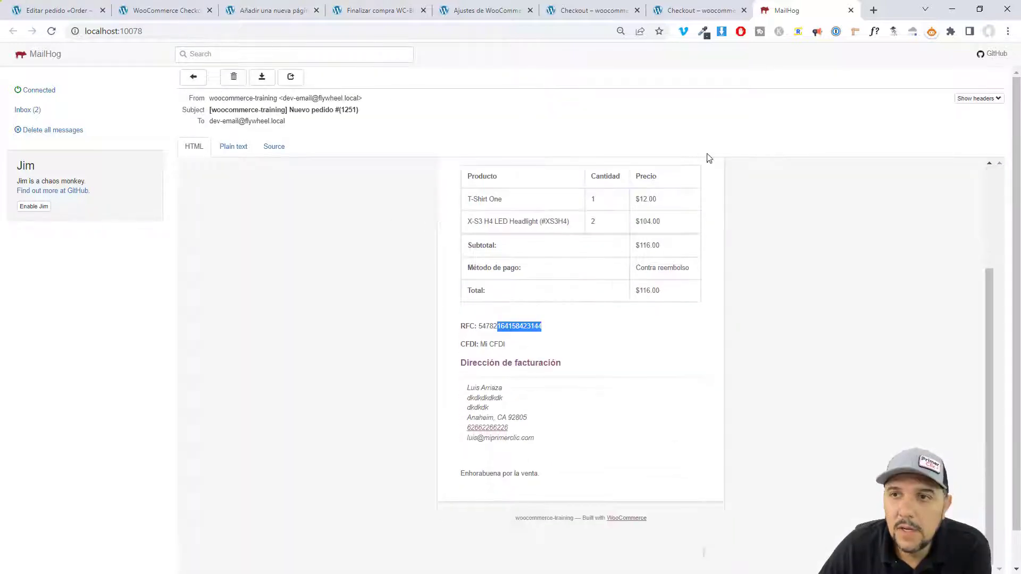
Close the MailHog and order confirmation pages, and revisit the WC-Blocks checkout, the additional checkout fields and the order's edit page.
left_click(851, 10)
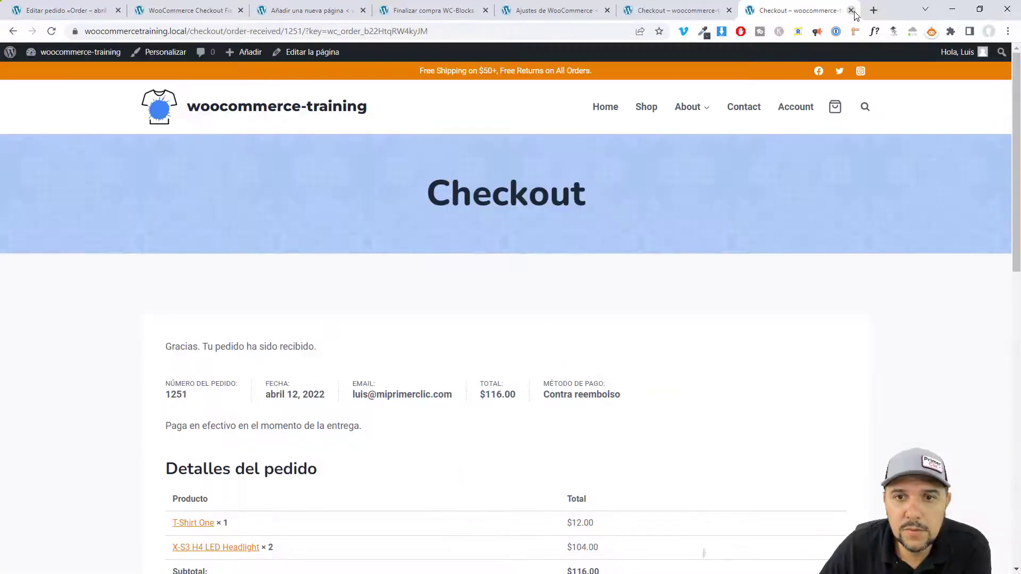
left_click(851, 10)
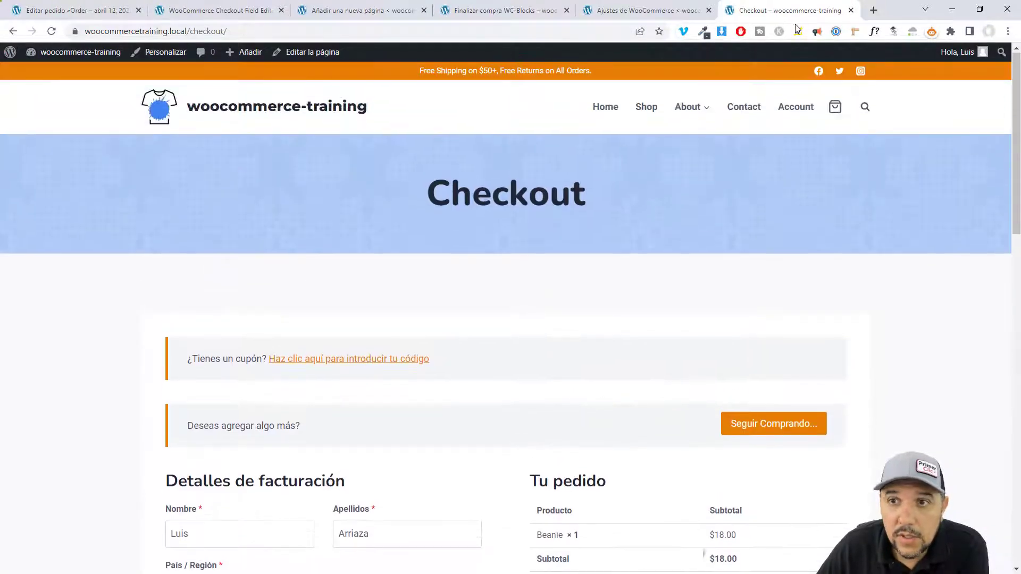
left_click(498, 13)
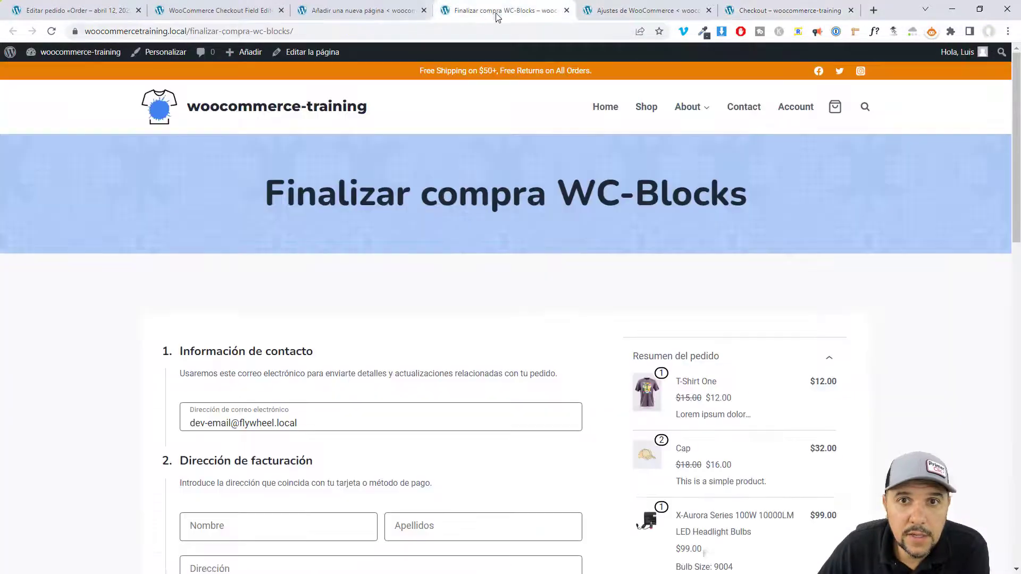
left_click(652, 10)
left_click(503, 11)
left_click(386, 16)
left_click(216, 13)
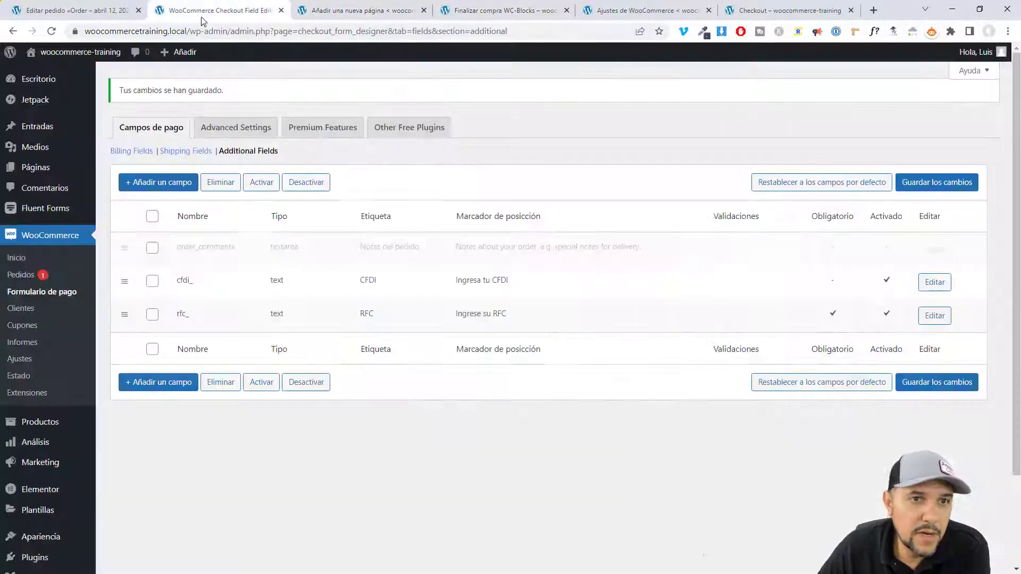
left_click(88, 12)
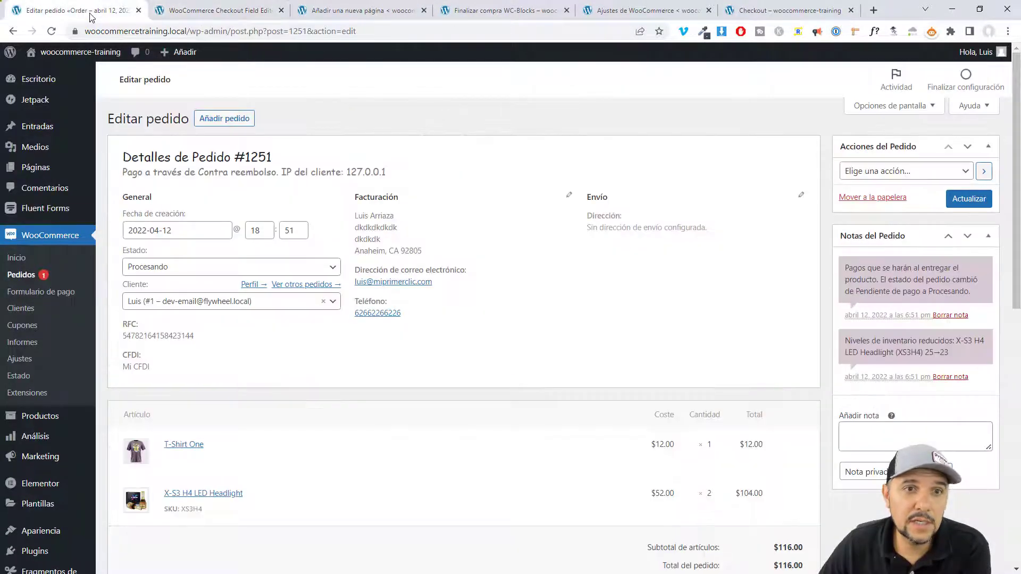